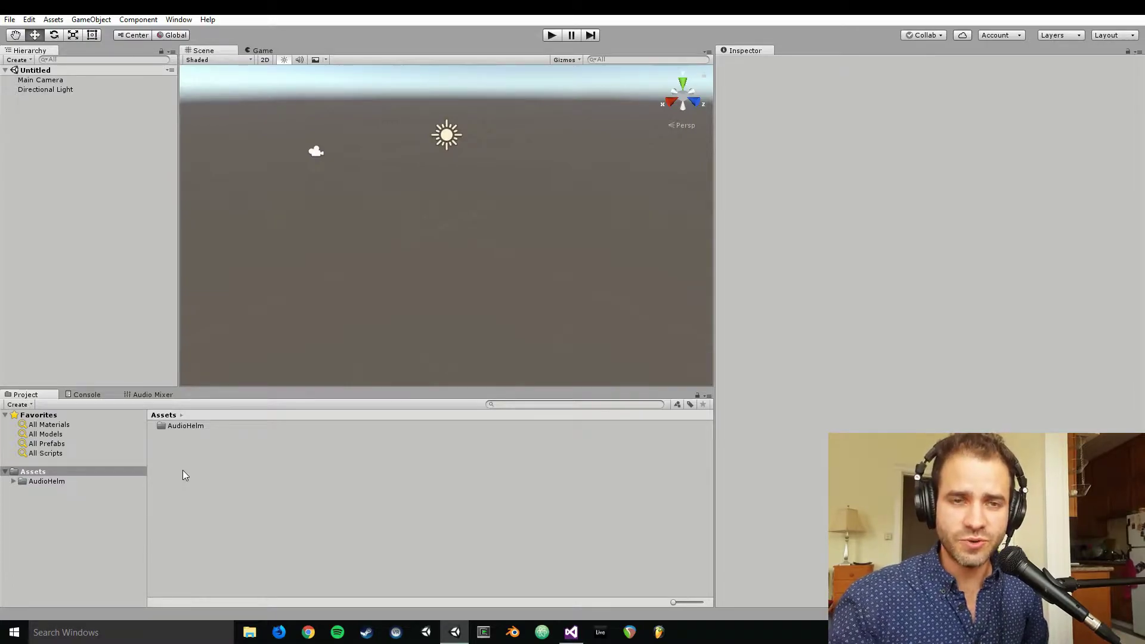
- Create an Audio Mixer asset in the Assets folder and name it MyMixer
right_click(158, 460)
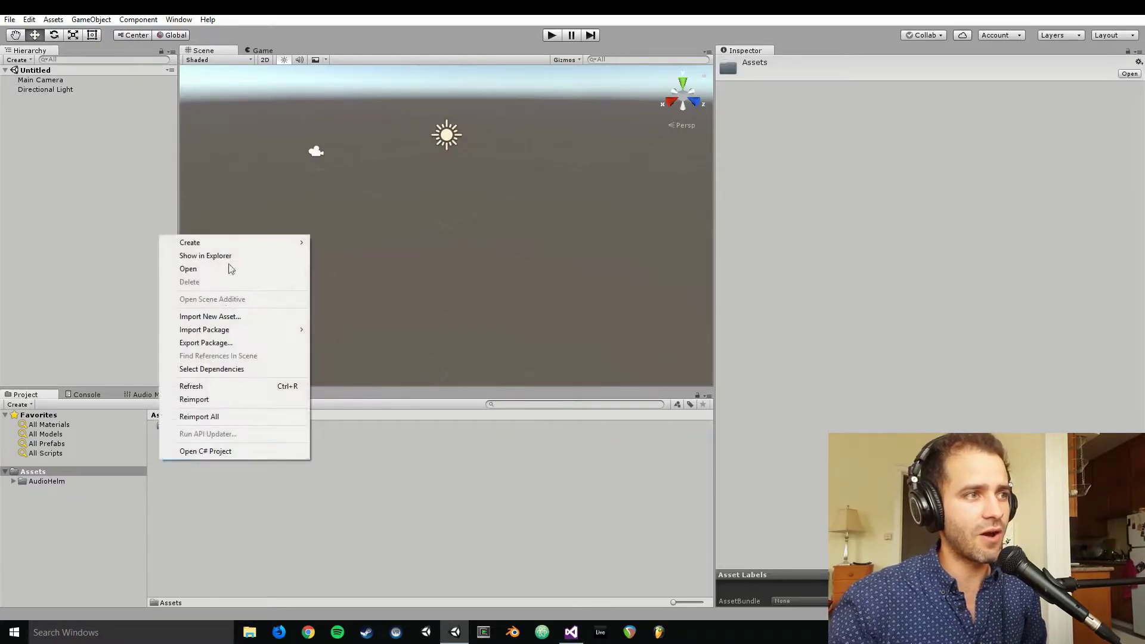
mouse_move(223, 242)
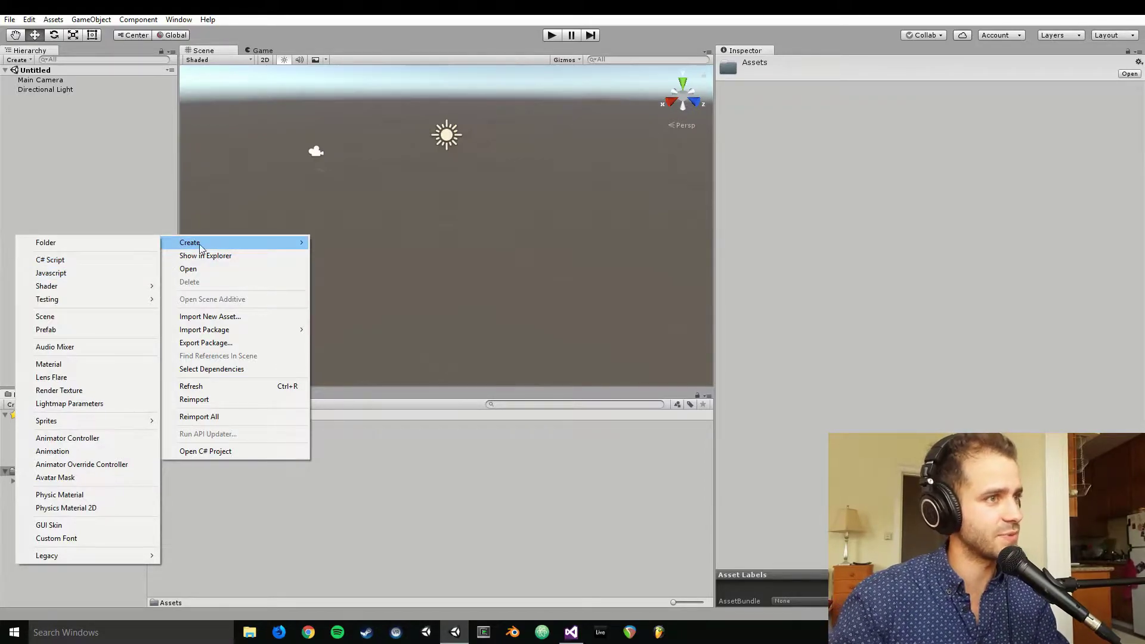
click(271, 581)
right_click(217, 477)
mouse_move(234, 263)
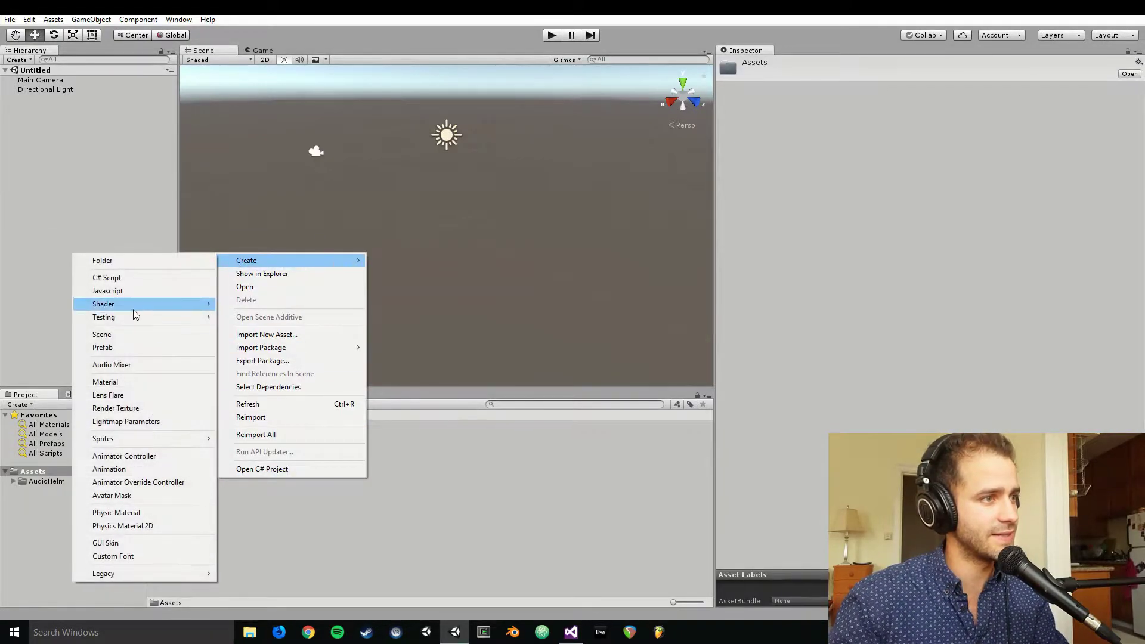
click(117, 365)
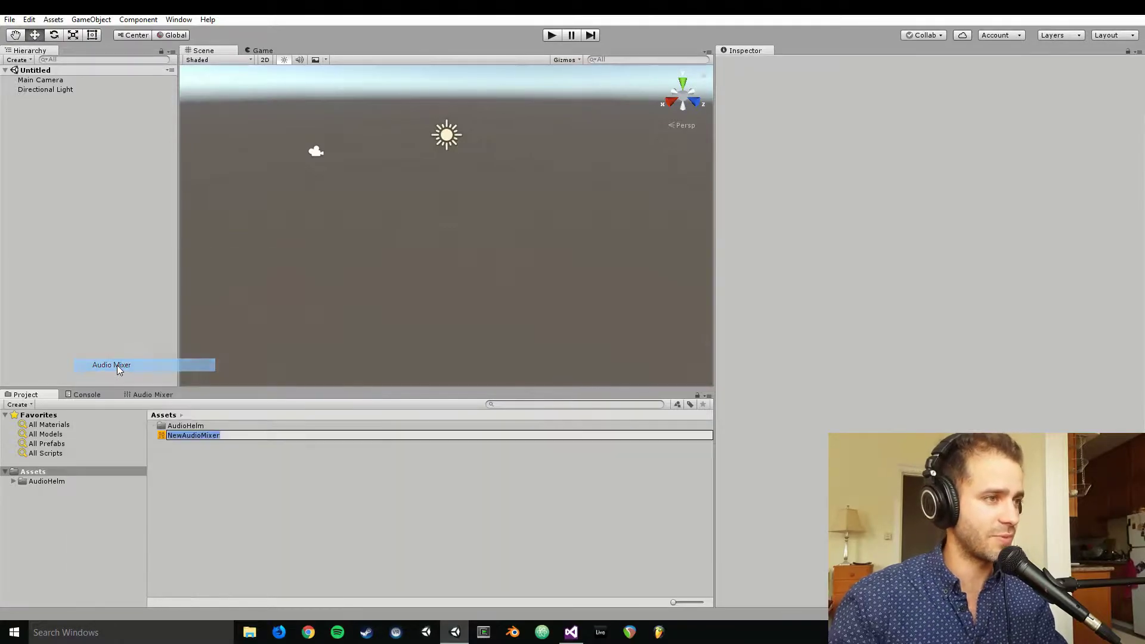
text(MyMi)
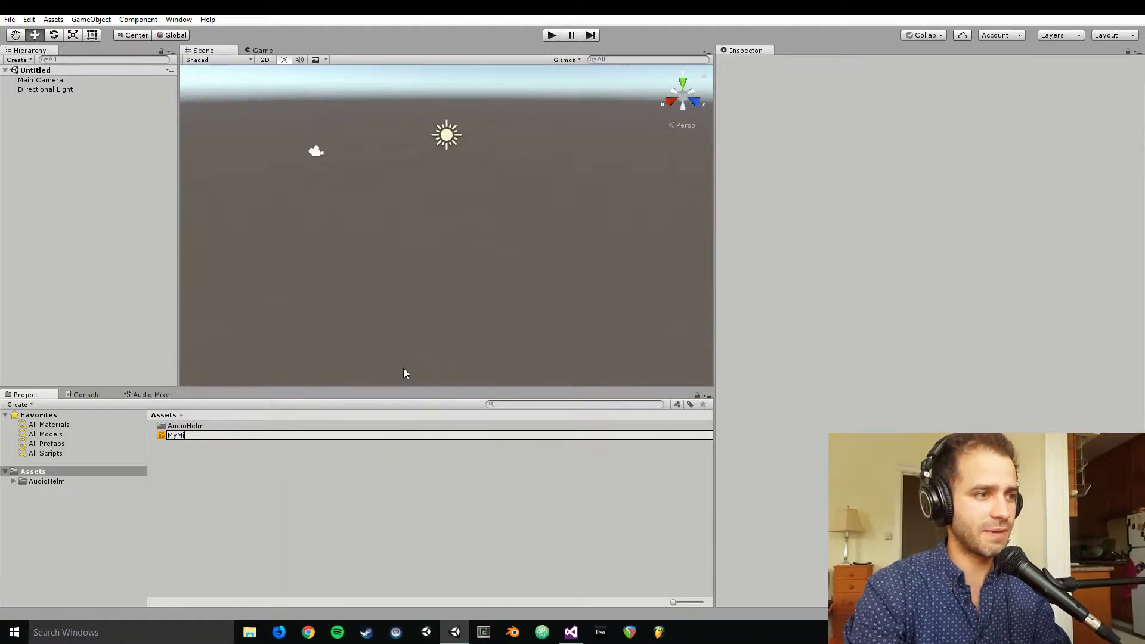
text(xer)
key(Return)
click(1010, 201)
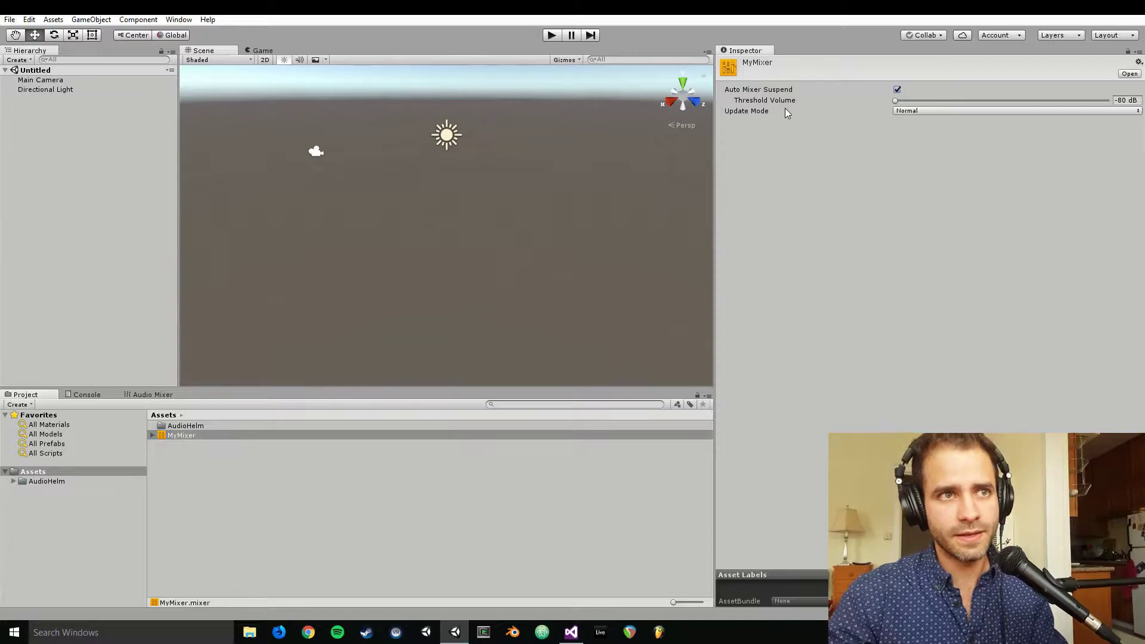
- Open MyMixer and add a Helm effect before Attenuation on its Master group
double_click(172, 435)
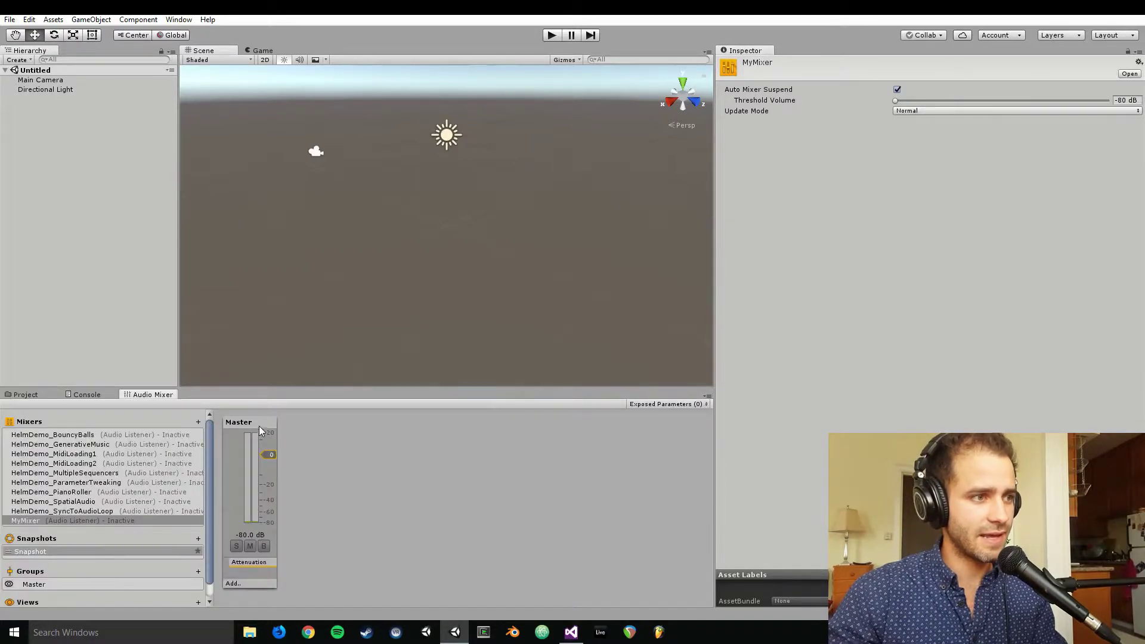
click(249, 424)
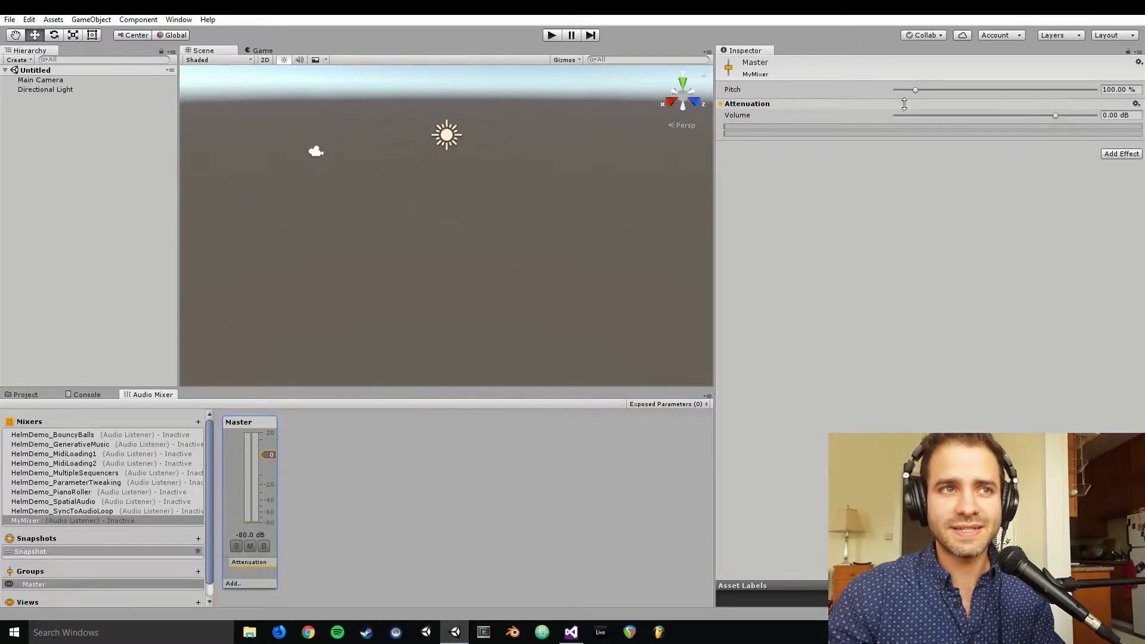
click(1137, 105)
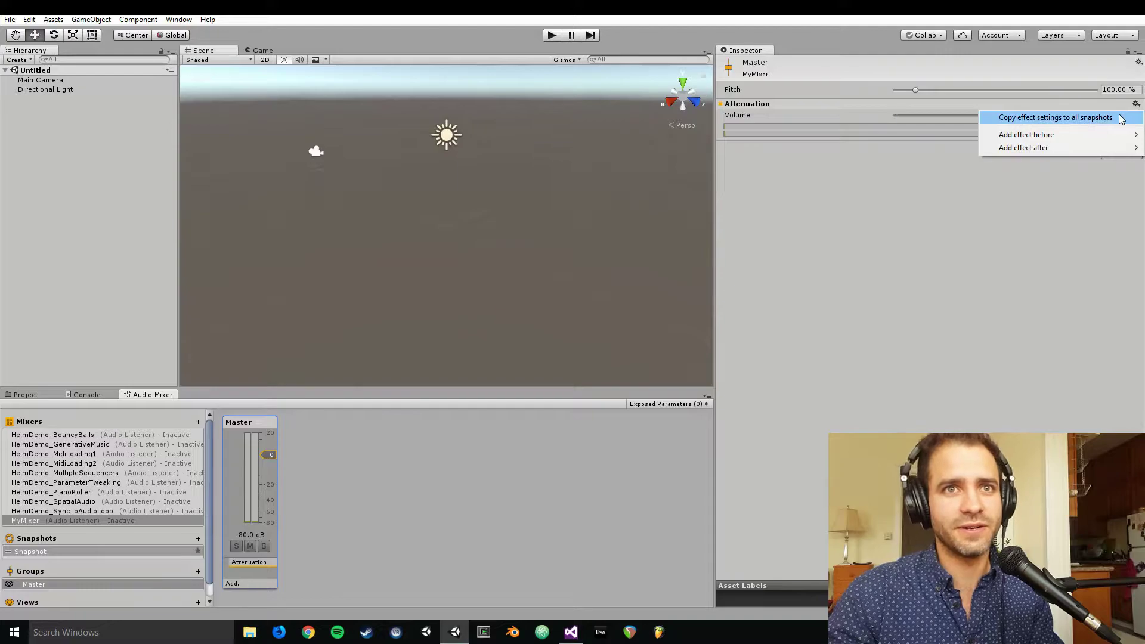
mouse_move(1086, 134)
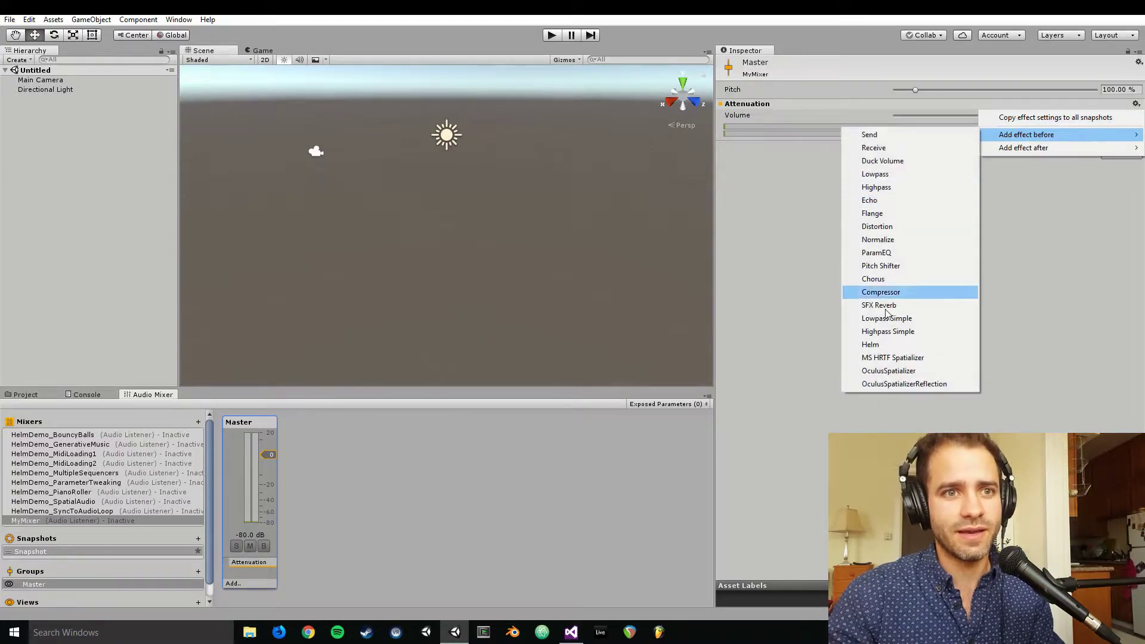
click(872, 344)
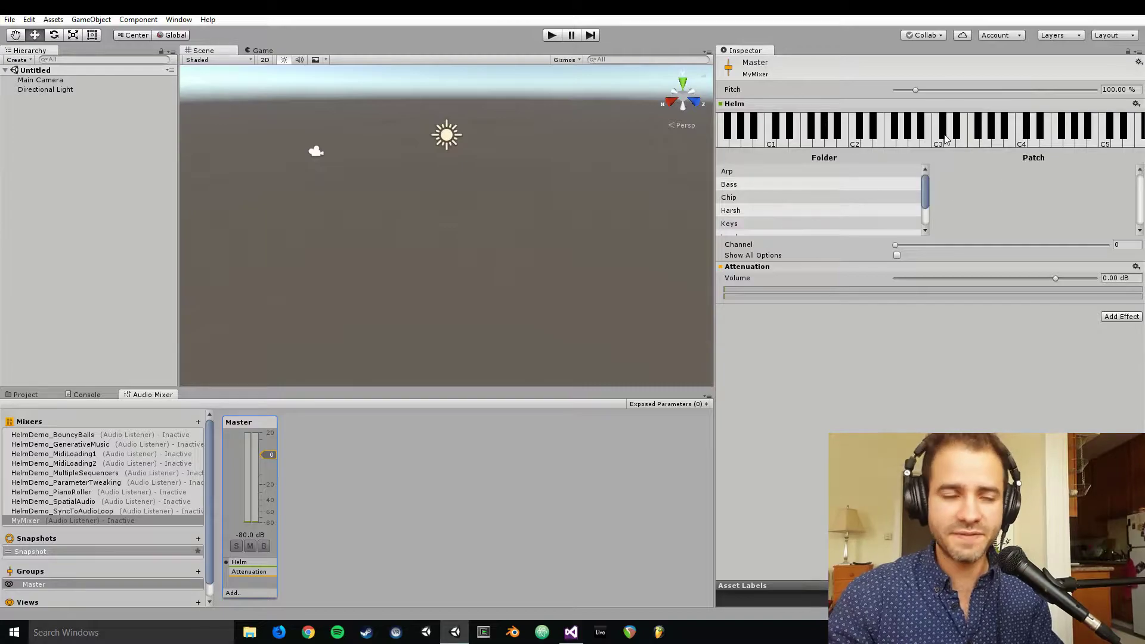
- Create an empty game object in the Hierarchy named Sequencer
click(34, 137)
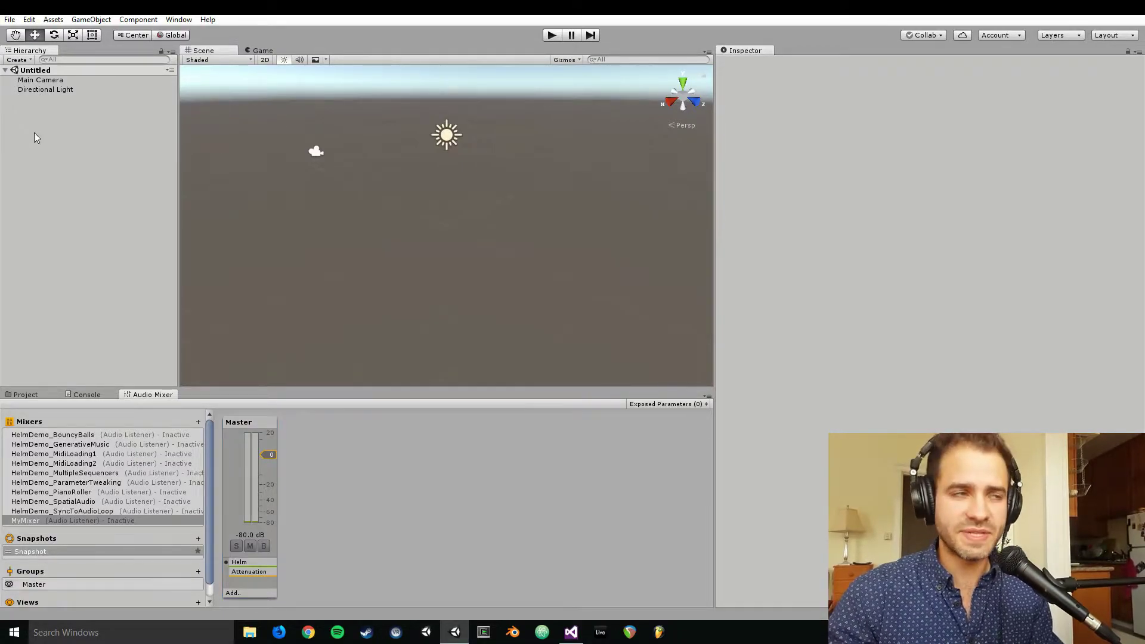
right_click(34, 138)
click(100, 121)
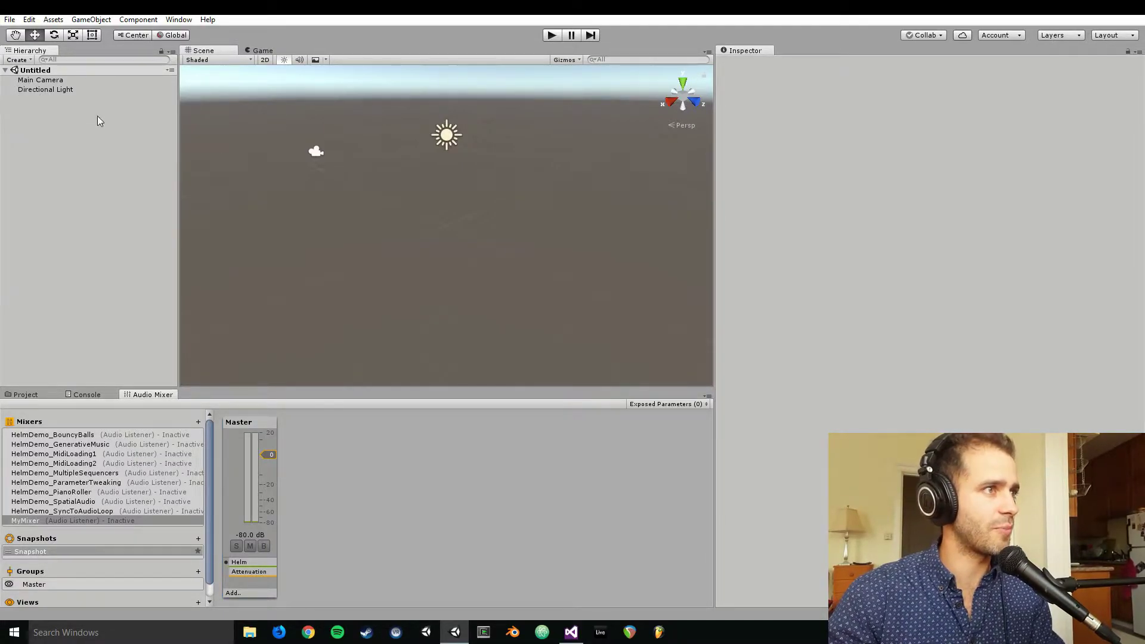
right_click(22, 130)
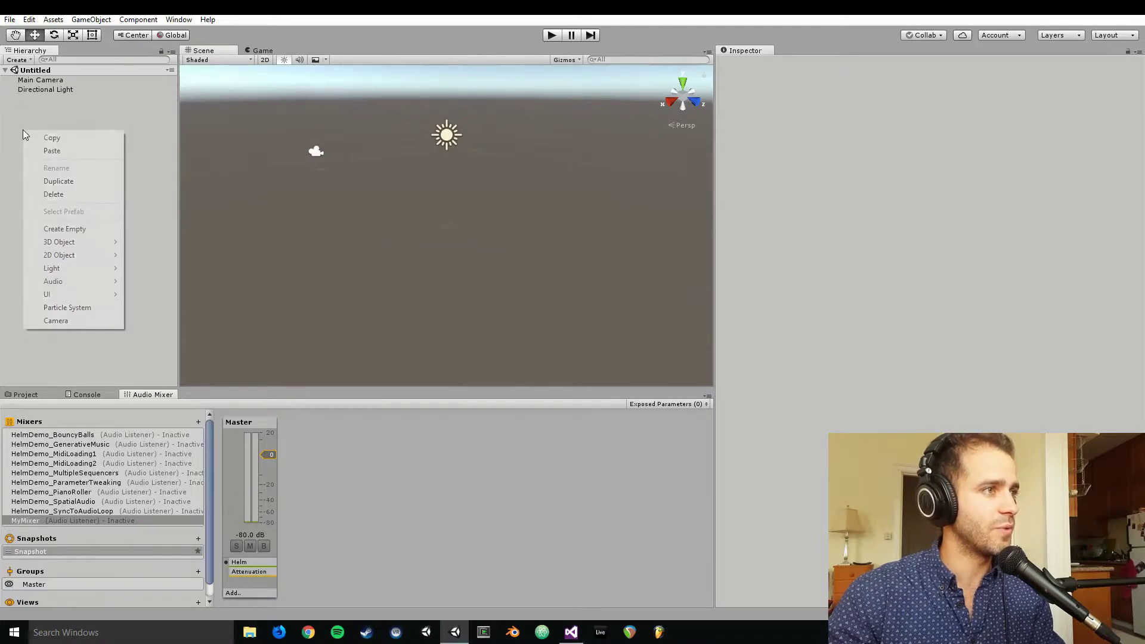
click(90, 230)
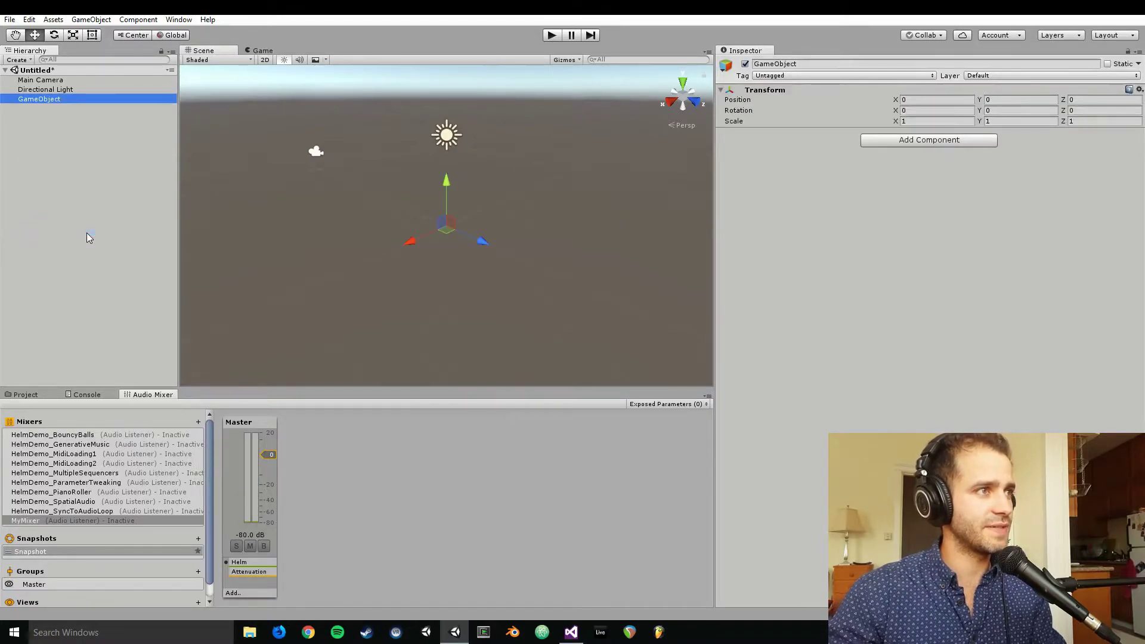
click(41, 99)
text(Sequencer)
key(Return)
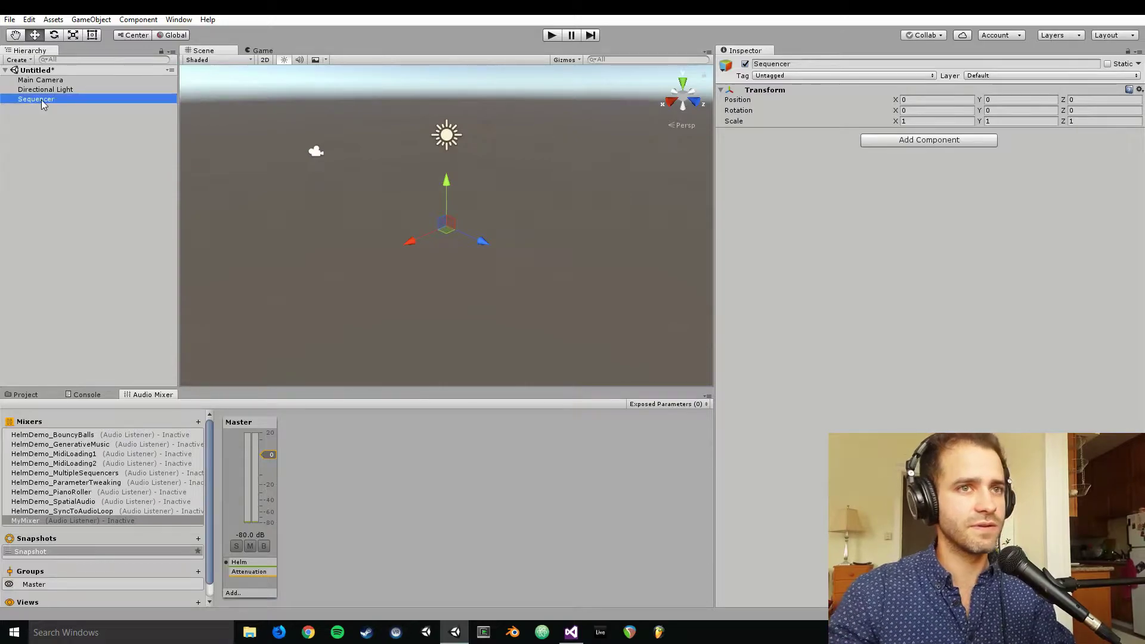
- Add the Helm Sequencer component to Sequencer via the component search
click(899, 142)
text(hel)
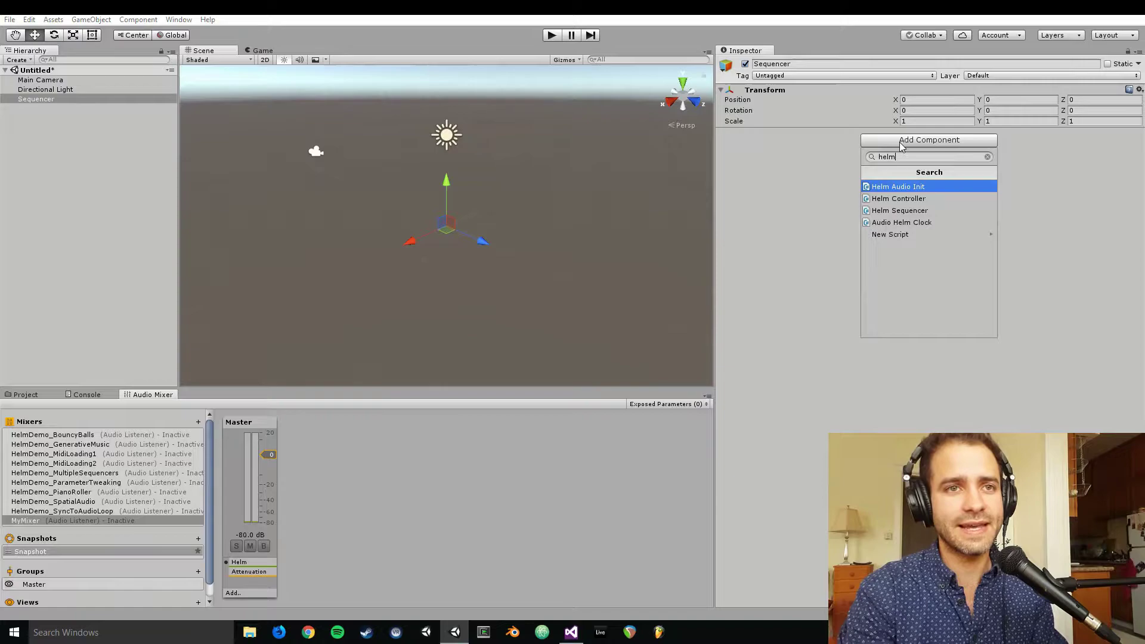
text(m)
key(BackSpace)
key(BackSpace)
text(lm)
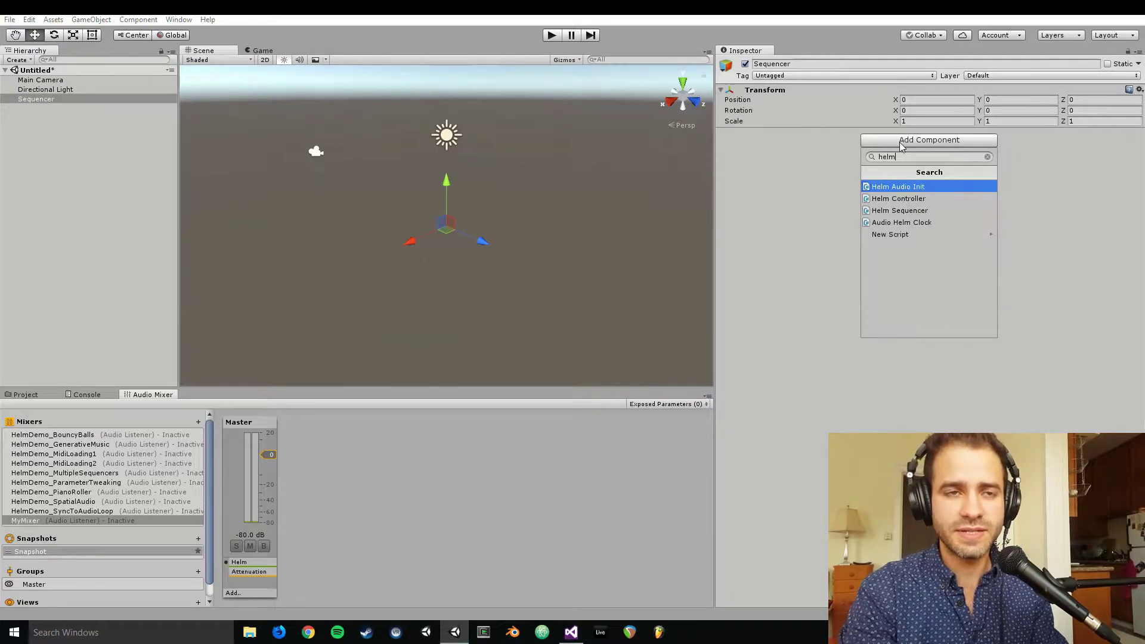
text(S)
key(Return)
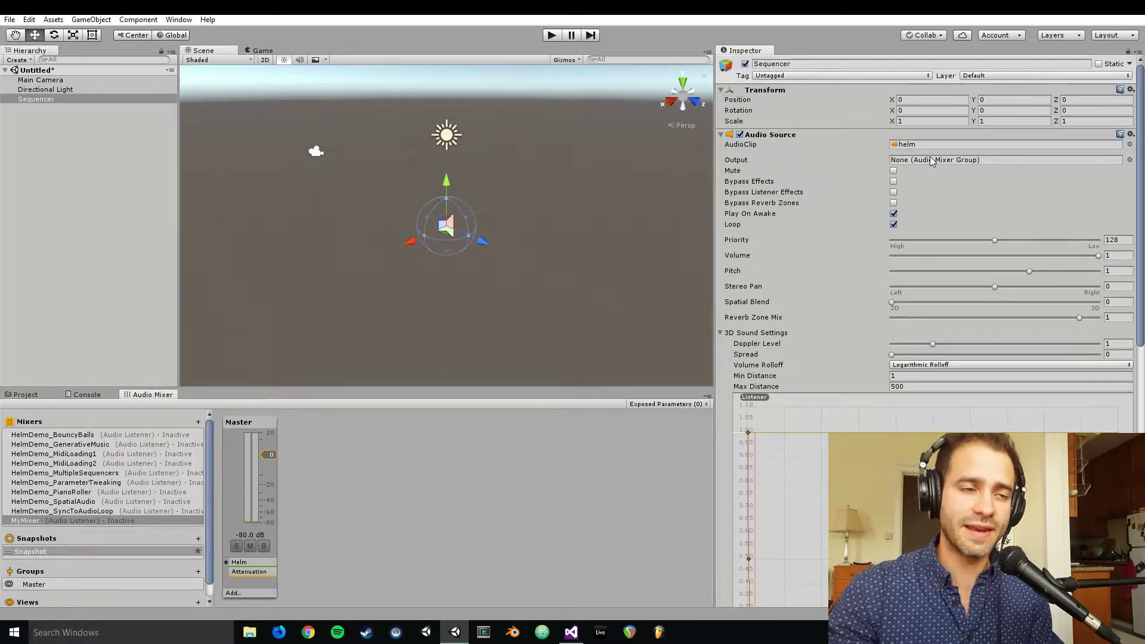
- Set the Sequencer's Audio Source Output to MyMixer's Master group
click(1130, 159)
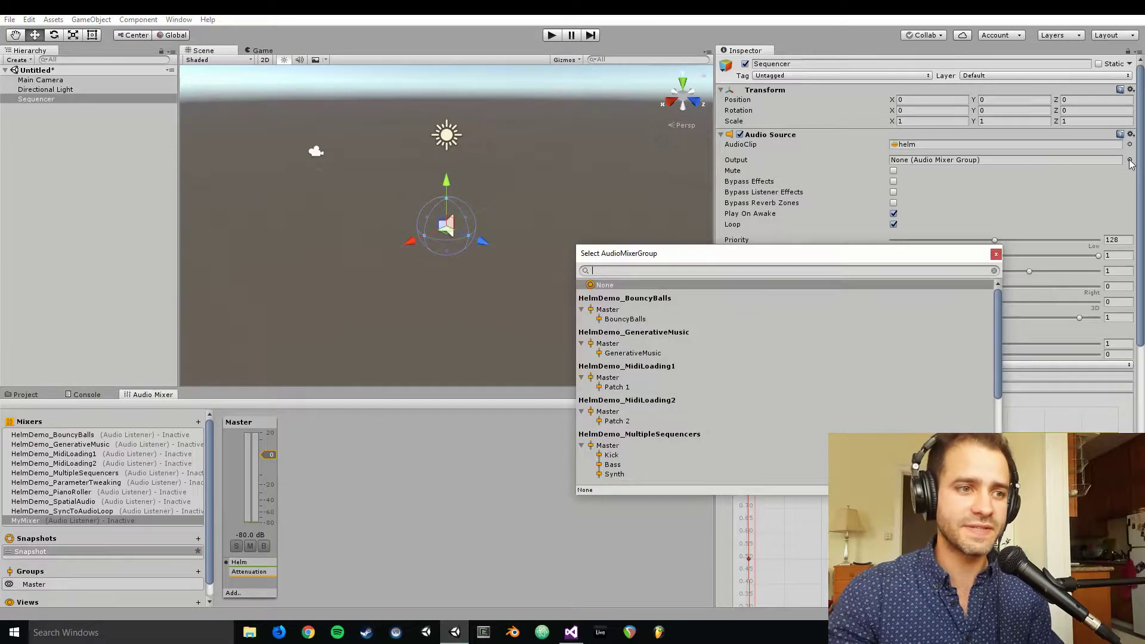
scroll(706, 420, down, 5)
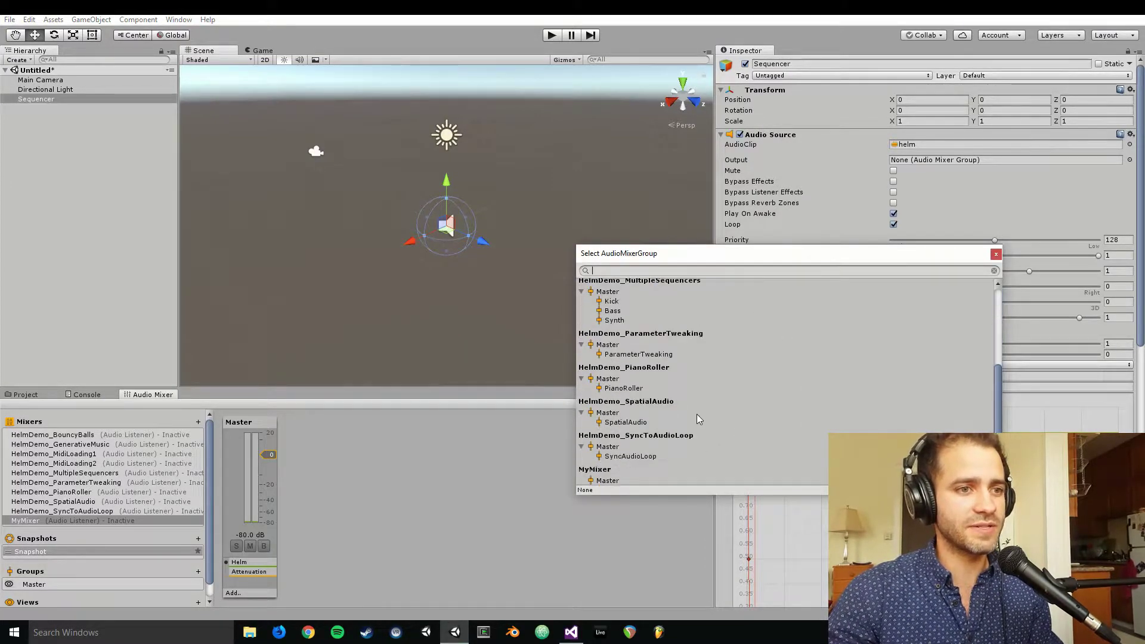
double_click(608, 480)
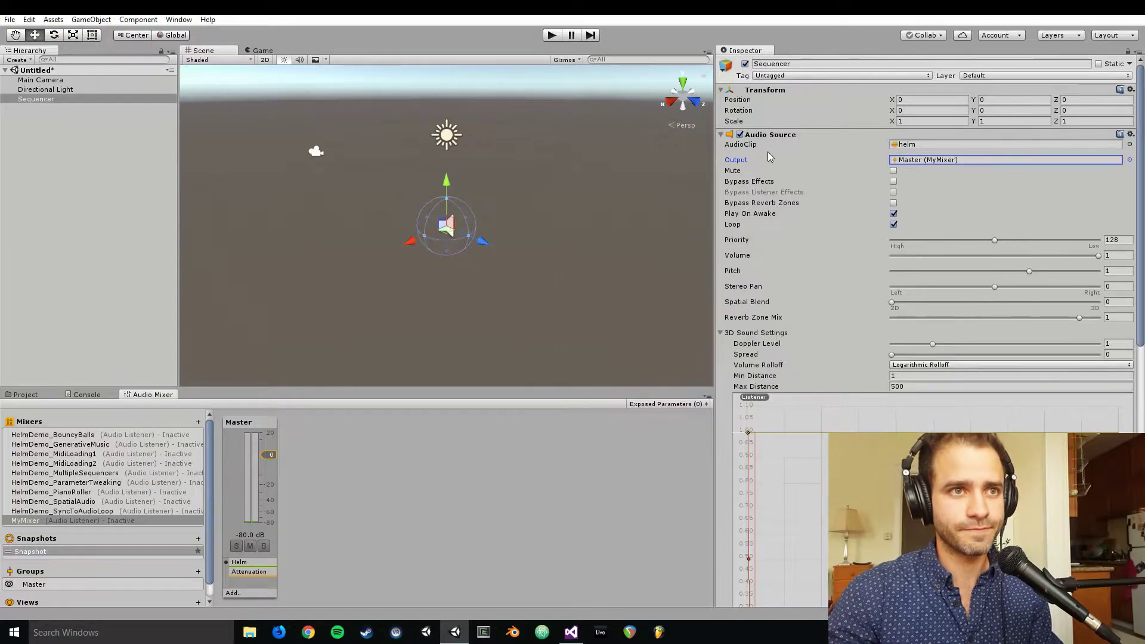
scroll(724, 179, down, 10)
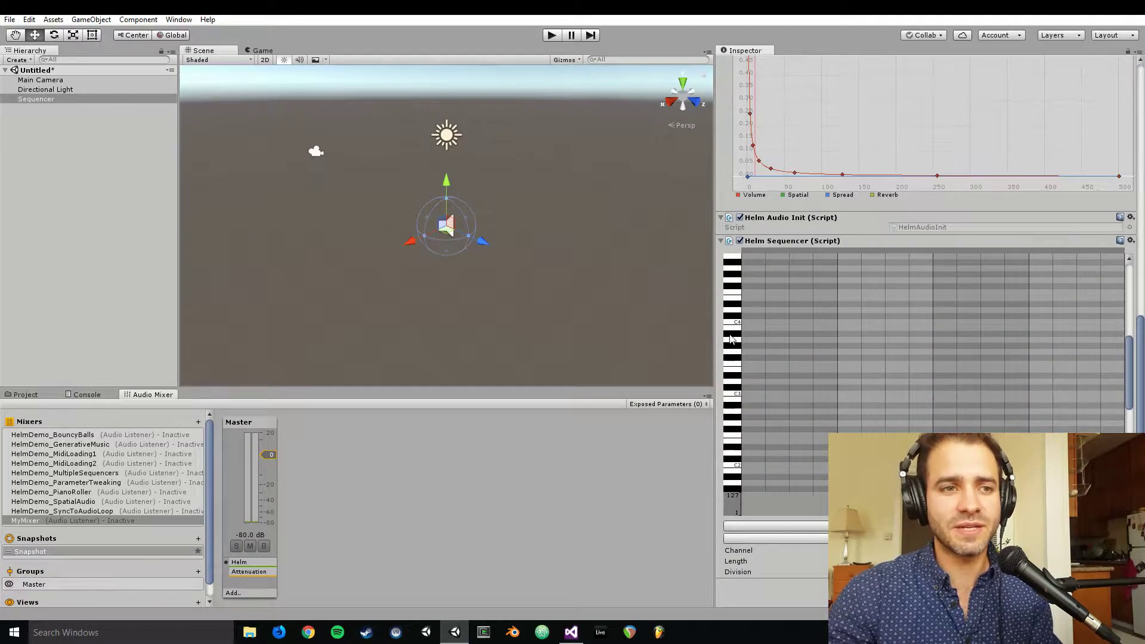
click(551, 35)
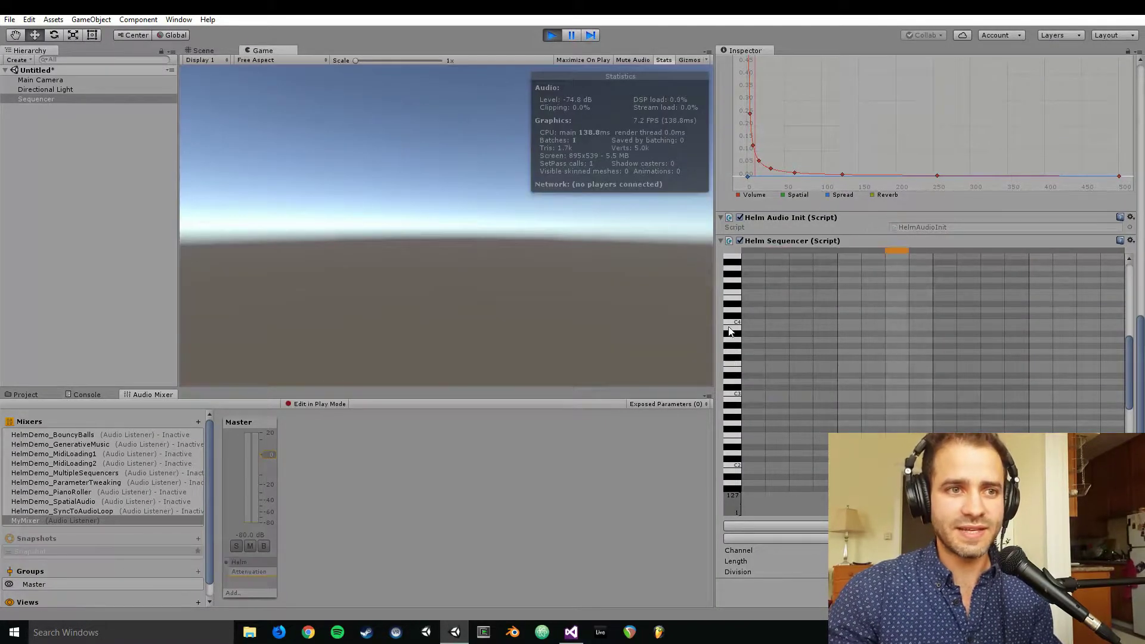
drag(733, 365, 743, 456)
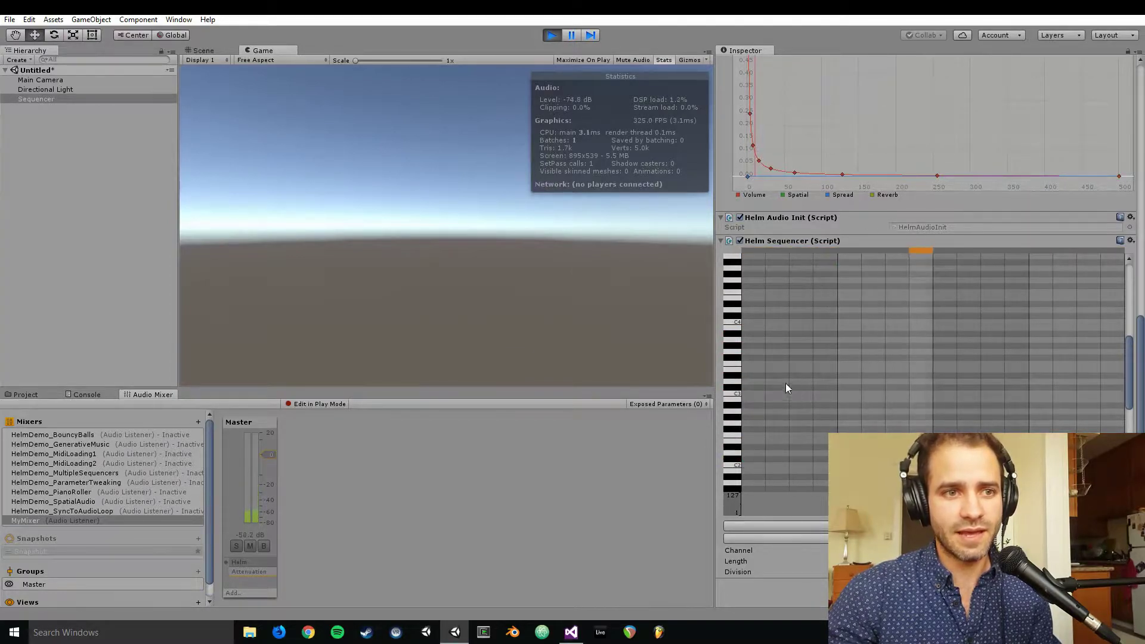
click(750, 463)
click(777, 406)
click(801, 417)
click(921, 405)
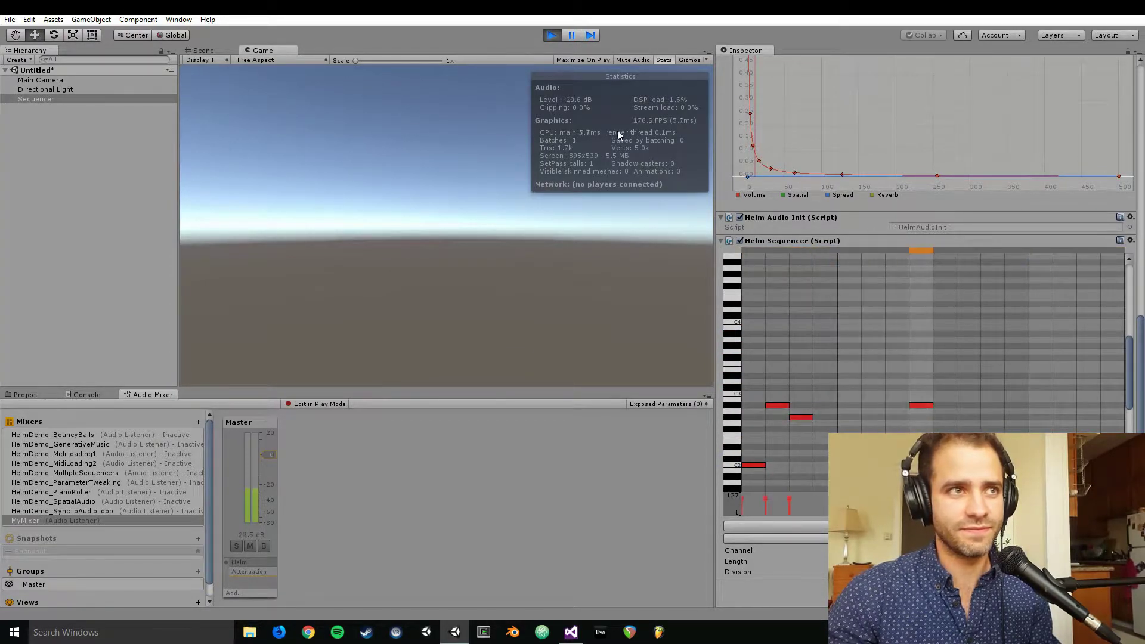
click(554, 35)
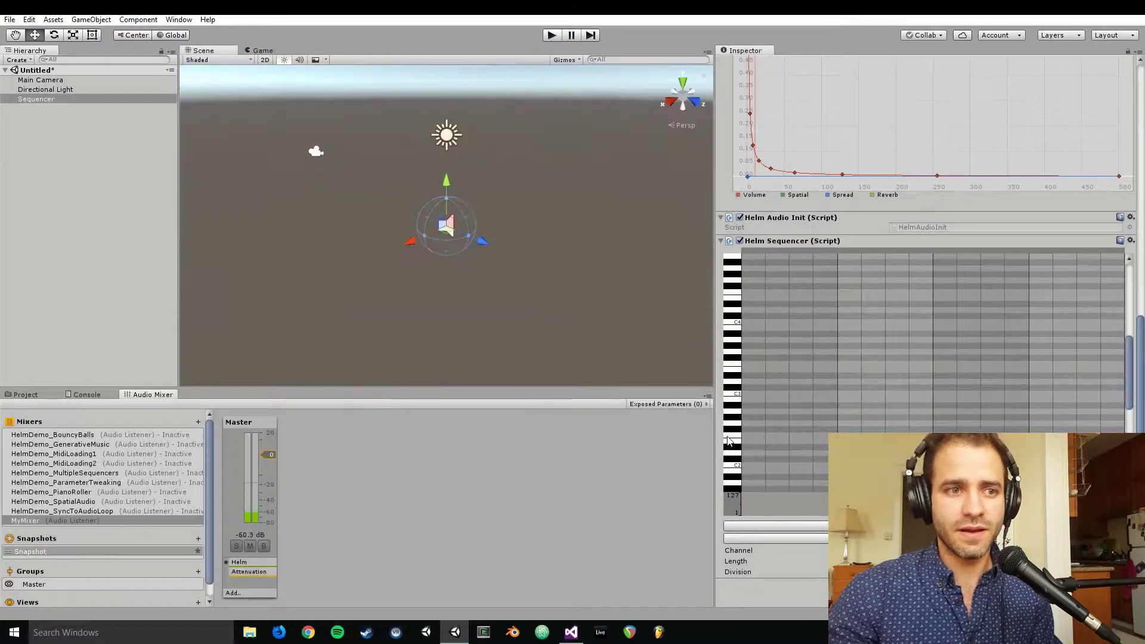
scroll(772, 450, down, 4)
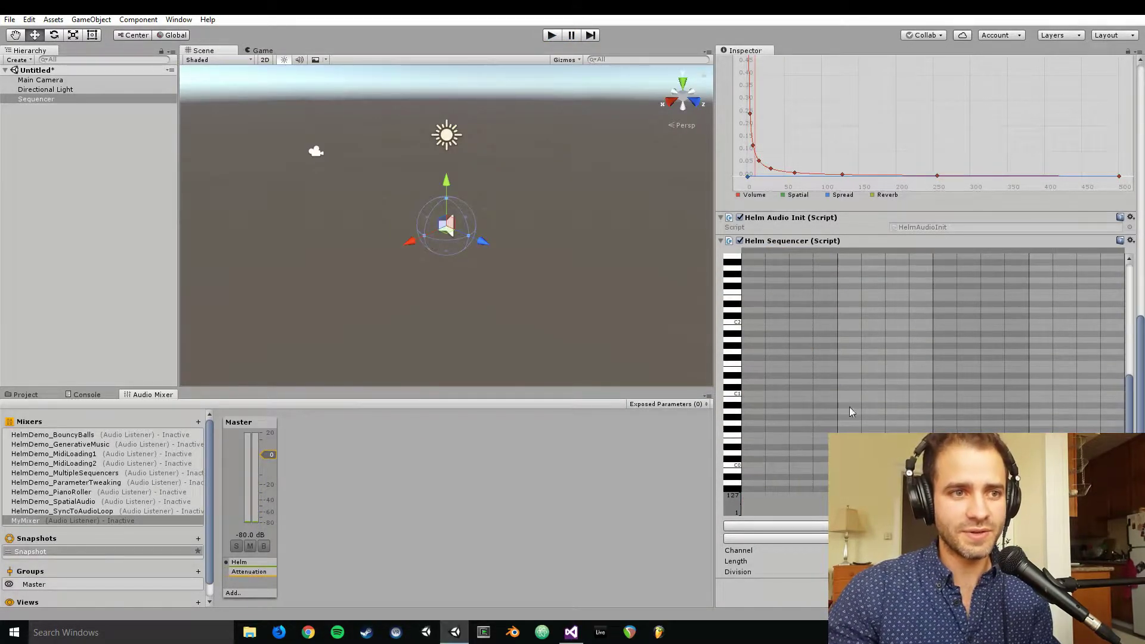
- Place alternating C1 and C2 notes across the first half of the Helm piano roll
click(754, 394)
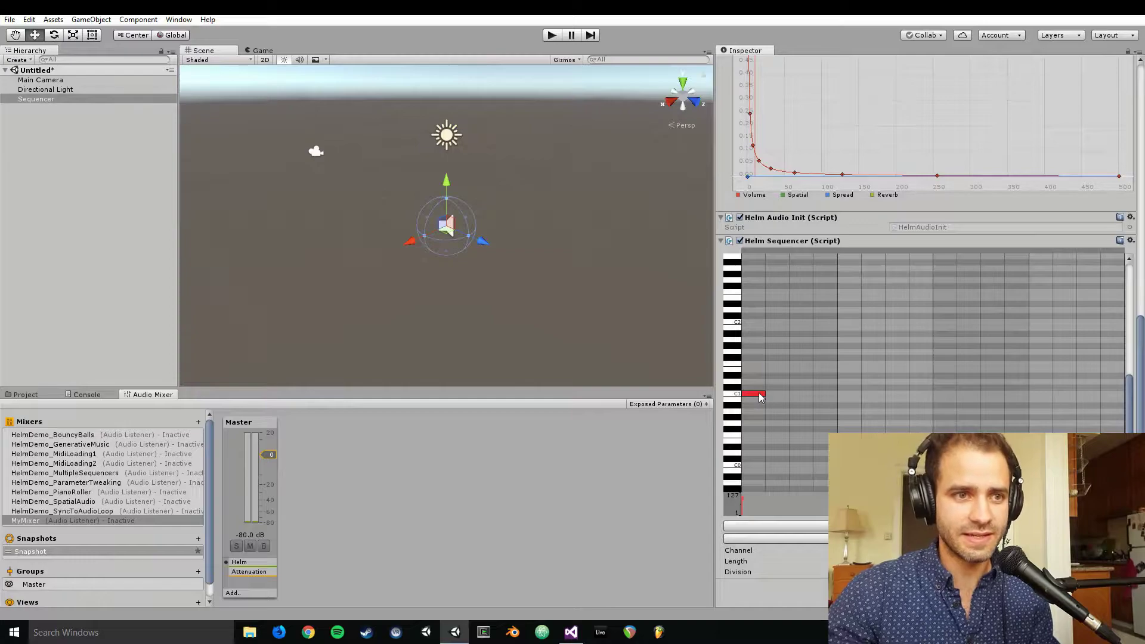
click(775, 322)
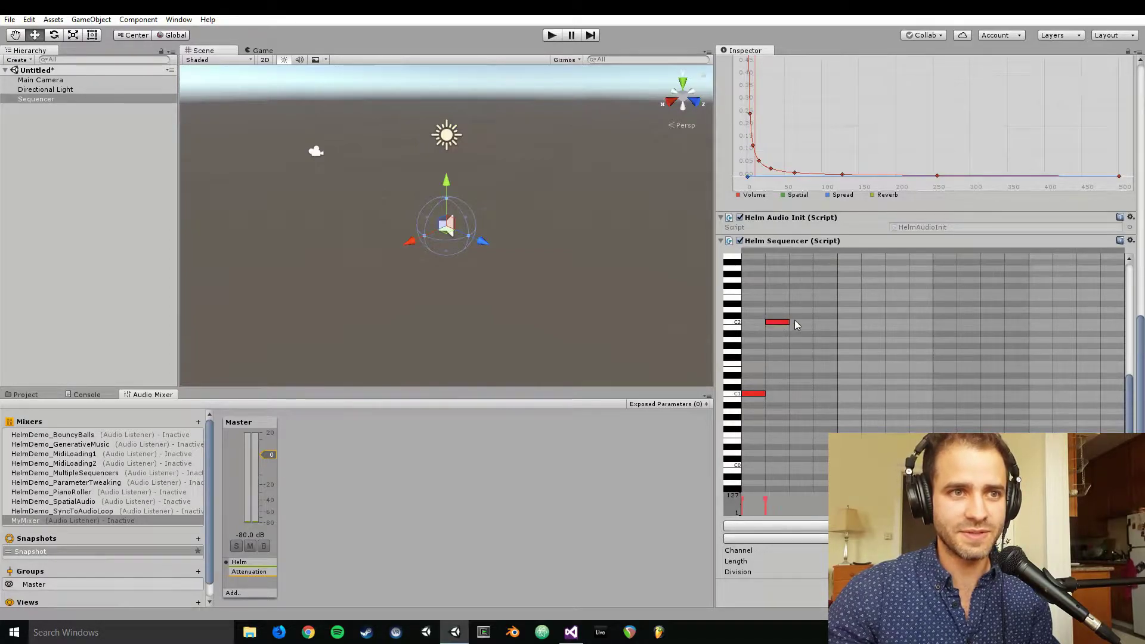
click(800, 322)
click(846, 393)
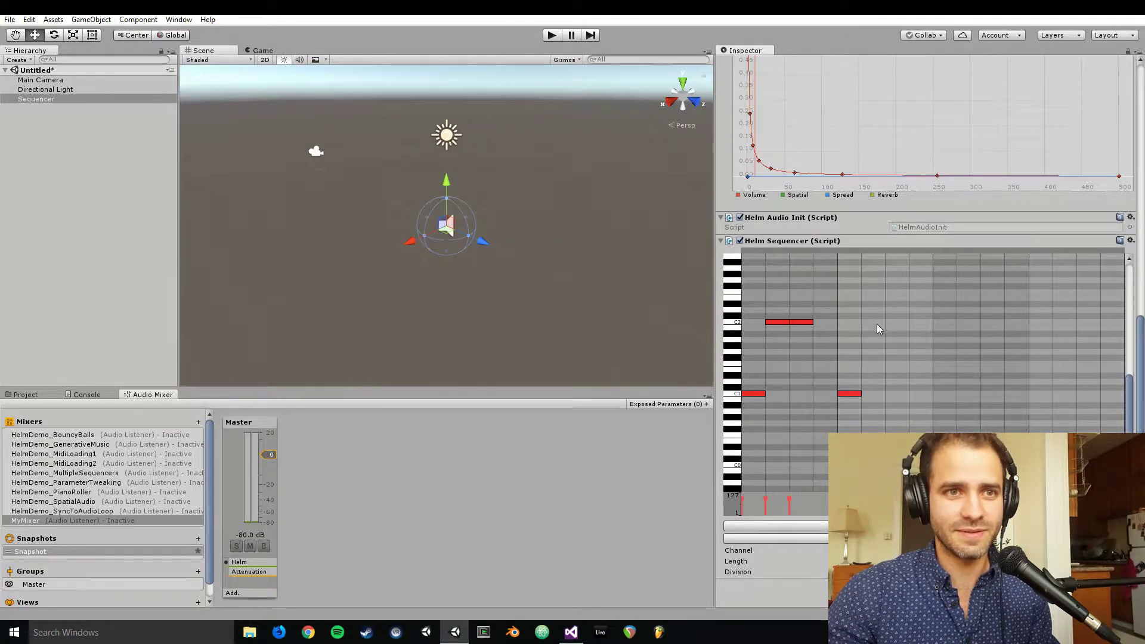
click(874, 322)
click(905, 323)
- Add the remaining C1 and C2 notes through step 15 and start Play mode
click(940, 393)
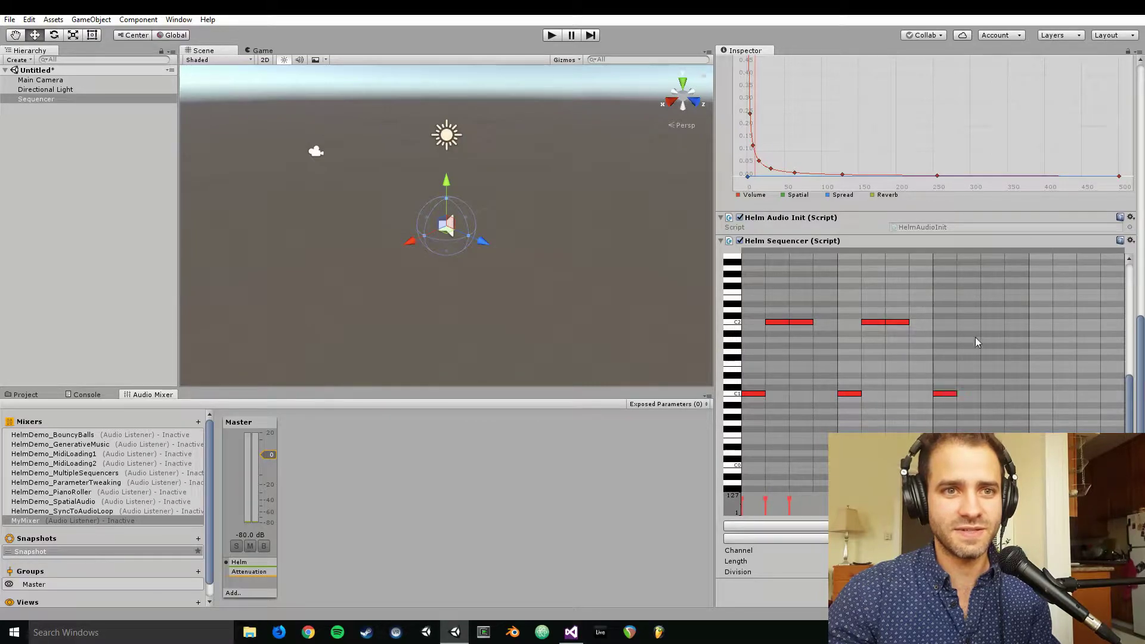
click(969, 322)
click(990, 322)
click(1016, 394)
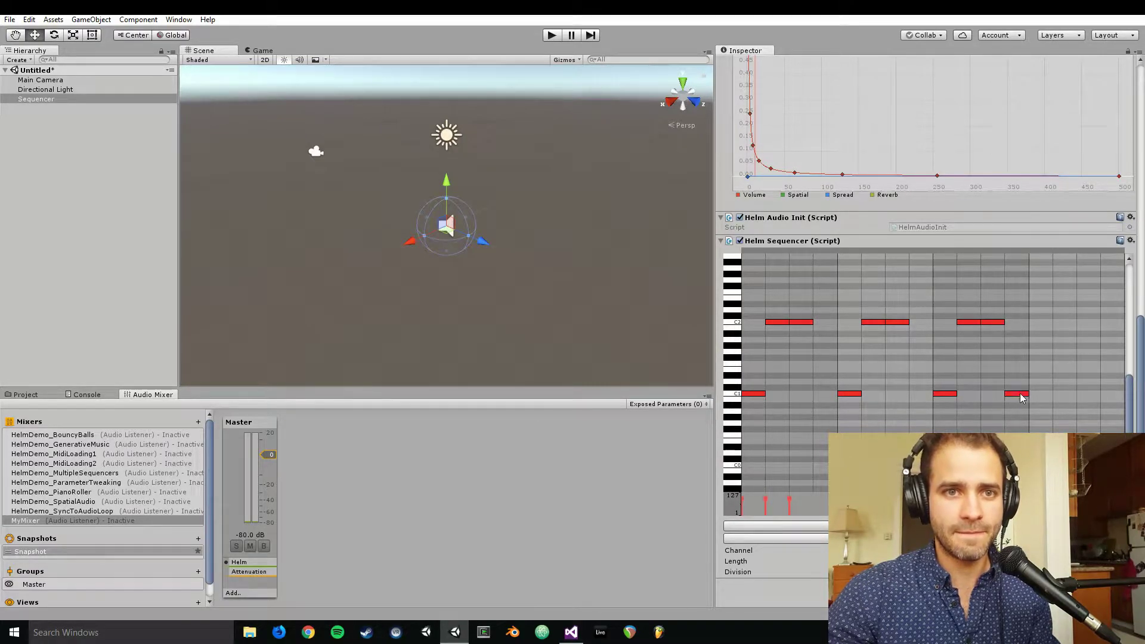
click(1065, 322)
click(1087, 322)
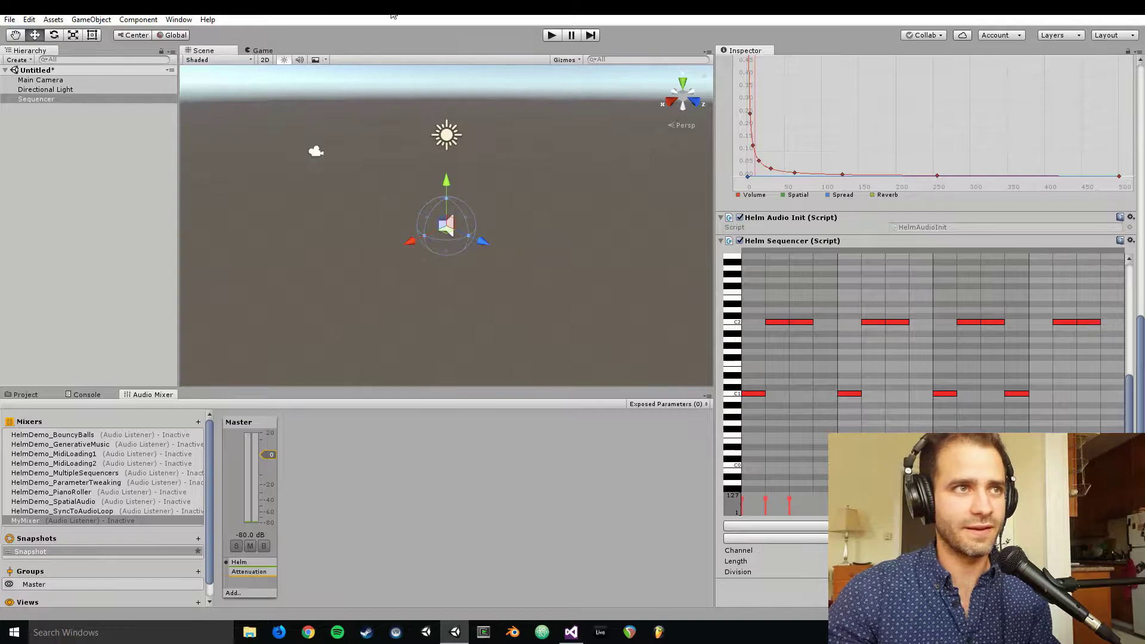
click(553, 34)
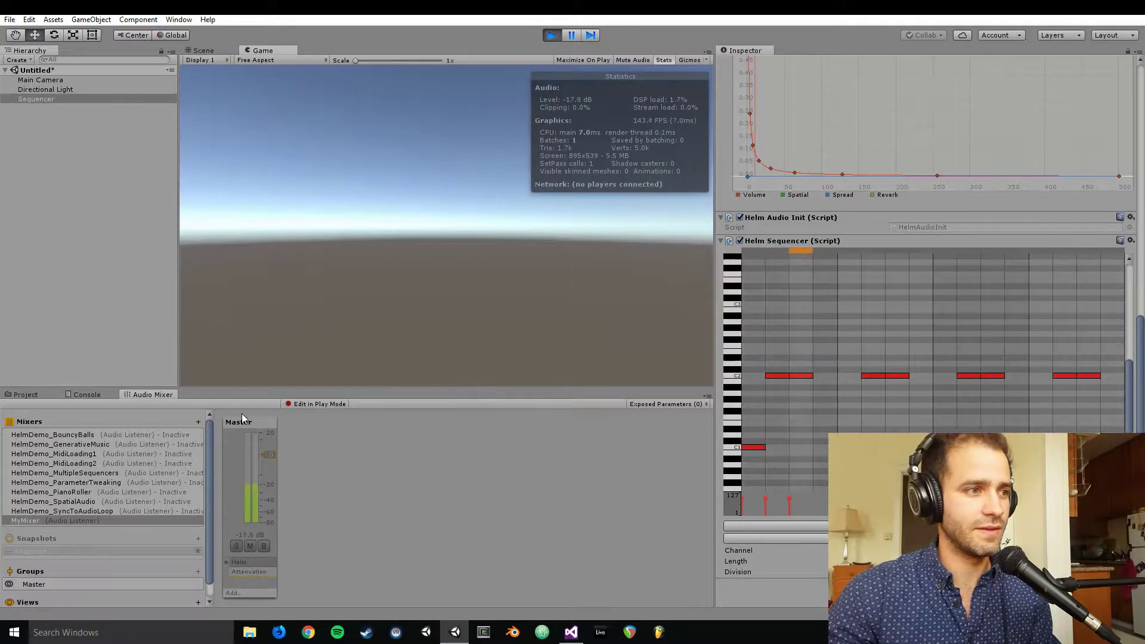
- With Edit in Playmode on, set Master's Helm patch to Bass > UG Show Me the M1, then stop playing
click(242, 430)
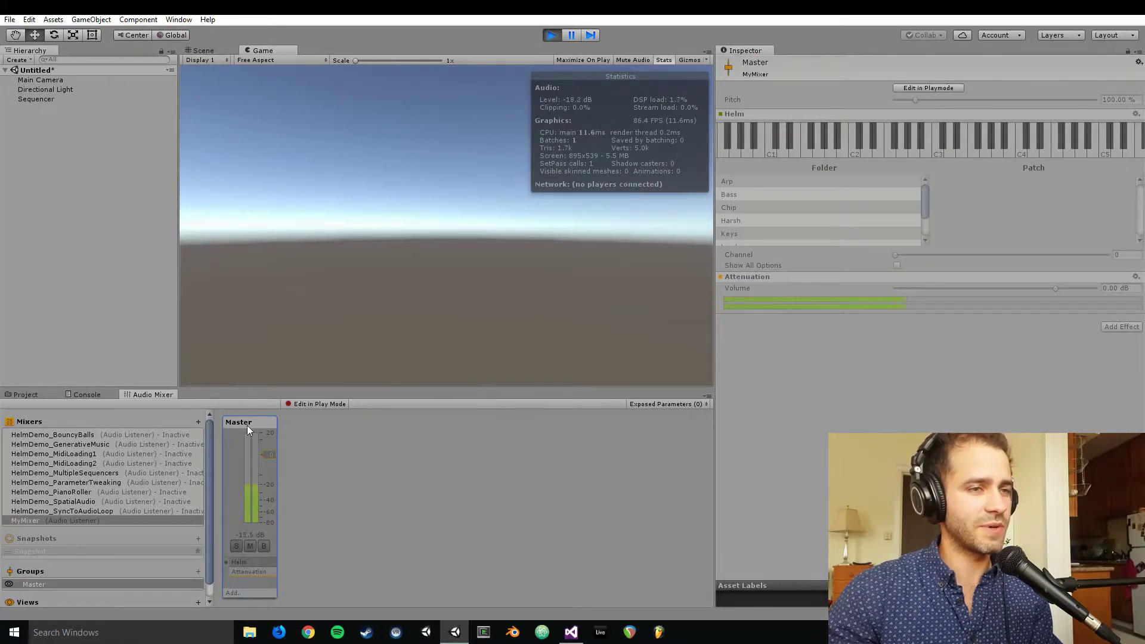
click(925, 88)
scroll(763, 217, down, 3)
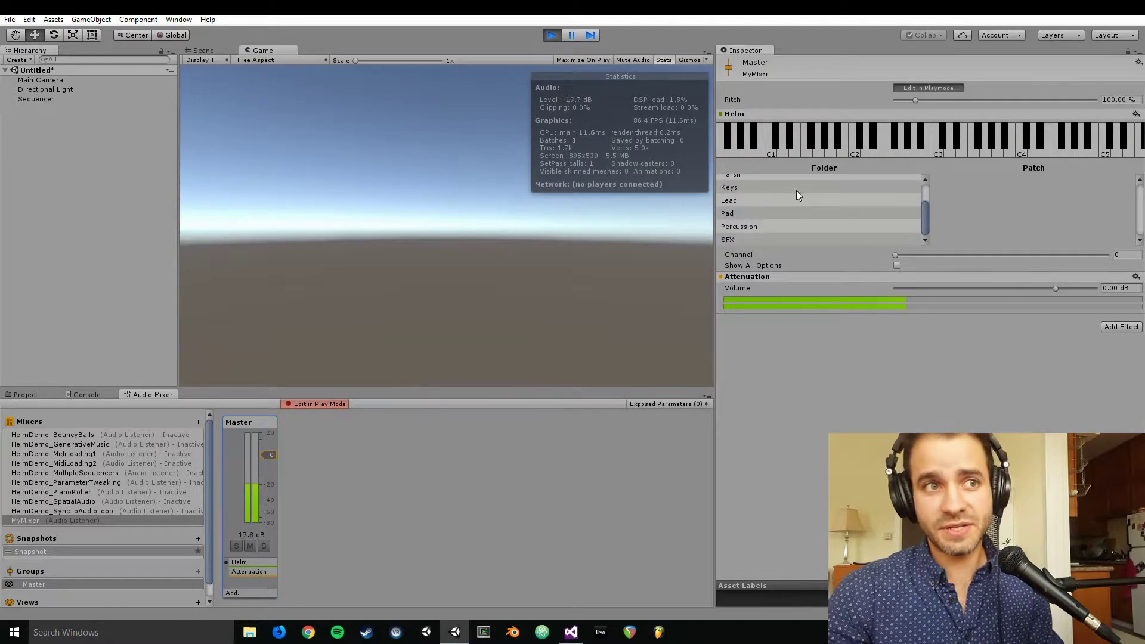
scroll(750, 199, up, 3)
click(753, 185)
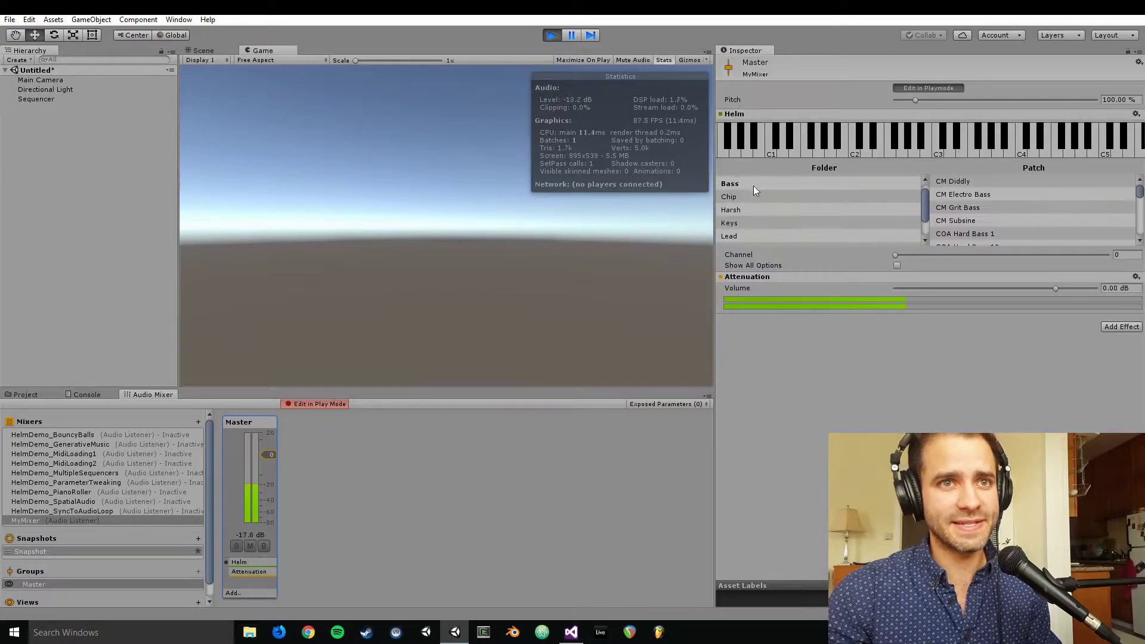
scroll(951, 197, down, 10)
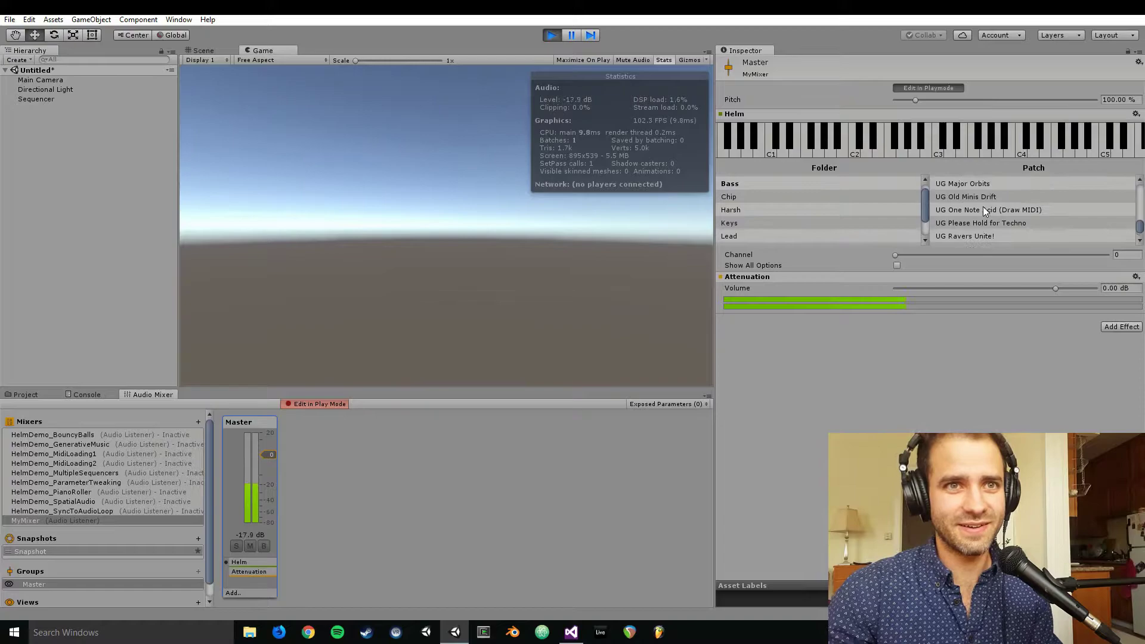
click(965, 214)
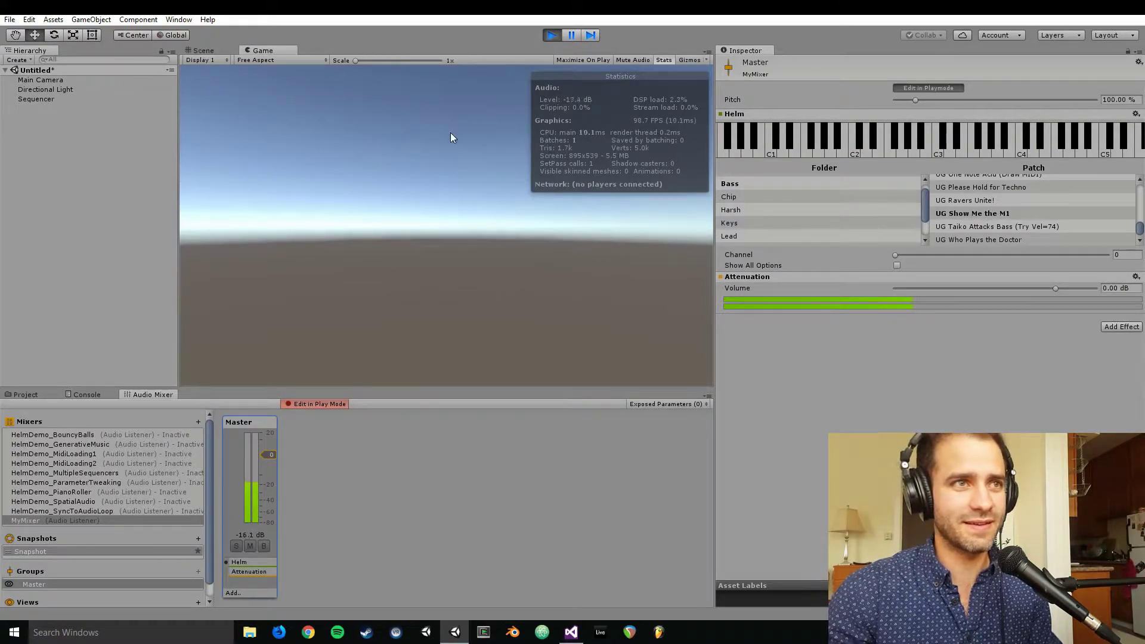
click(550, 36)
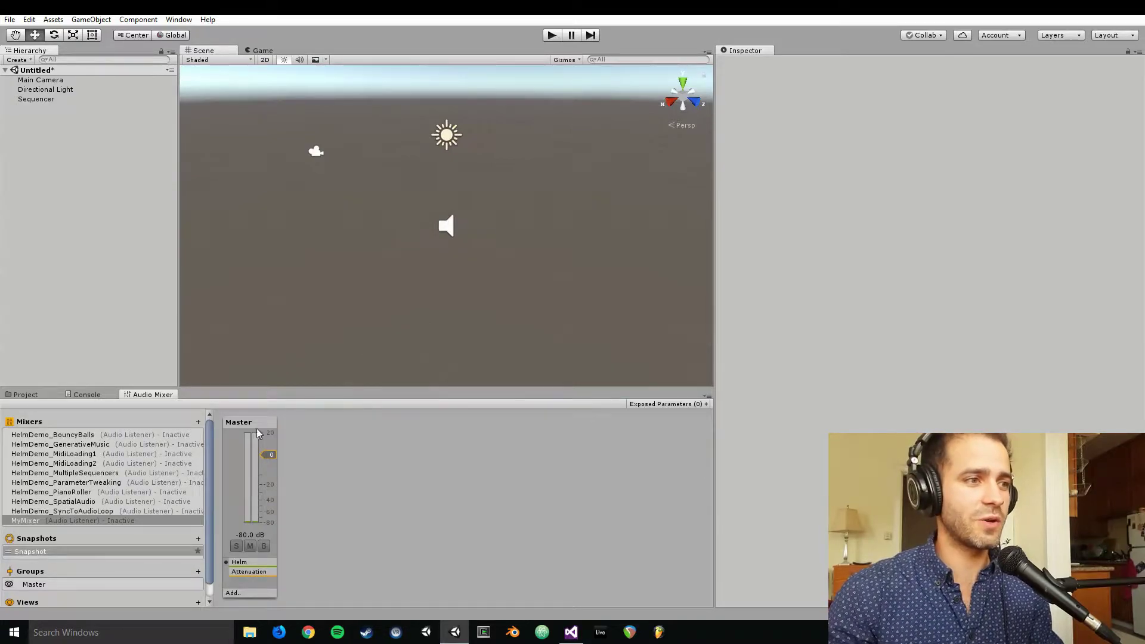
- Restart Play mode and select Sequencer to show its Helm piano roll in the Inspector
click(552, 35)
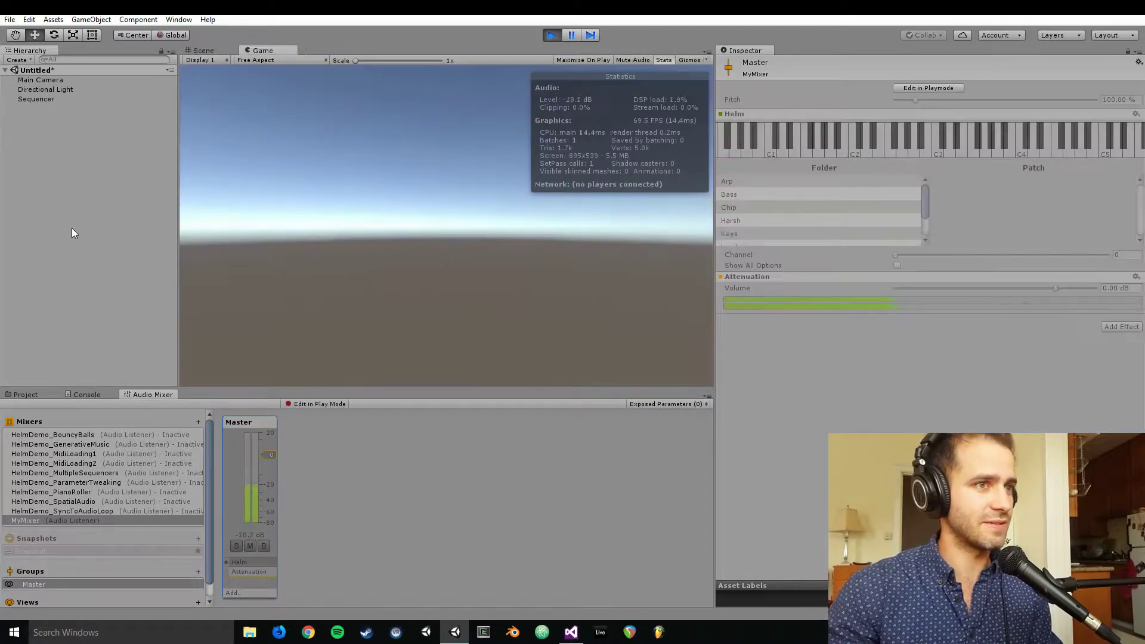
click(50, 195)
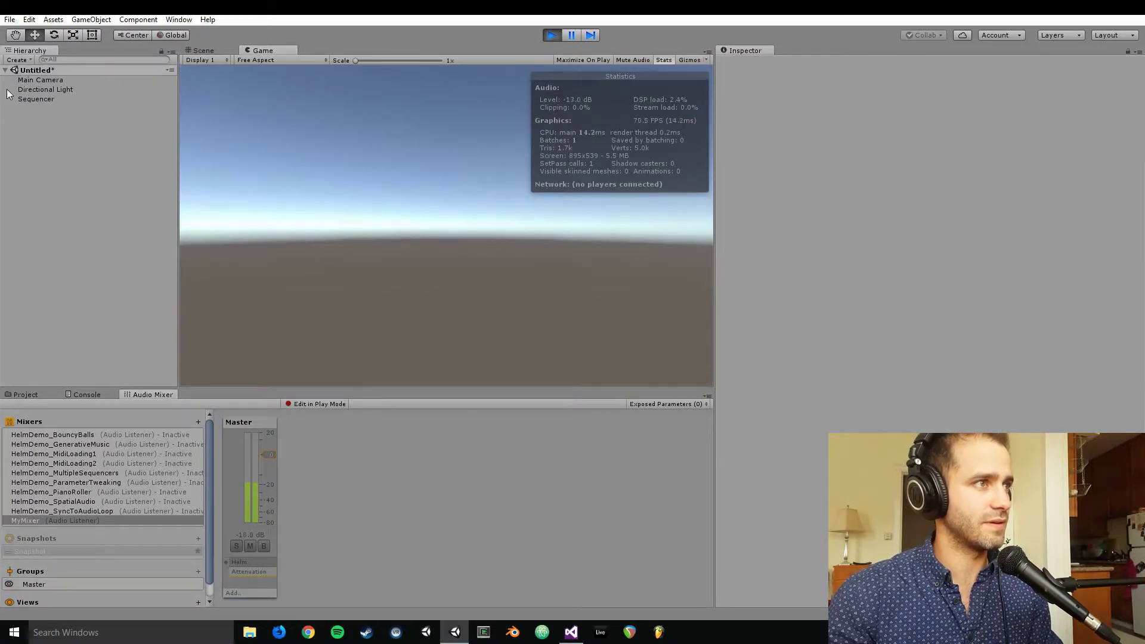
click(37, 99)
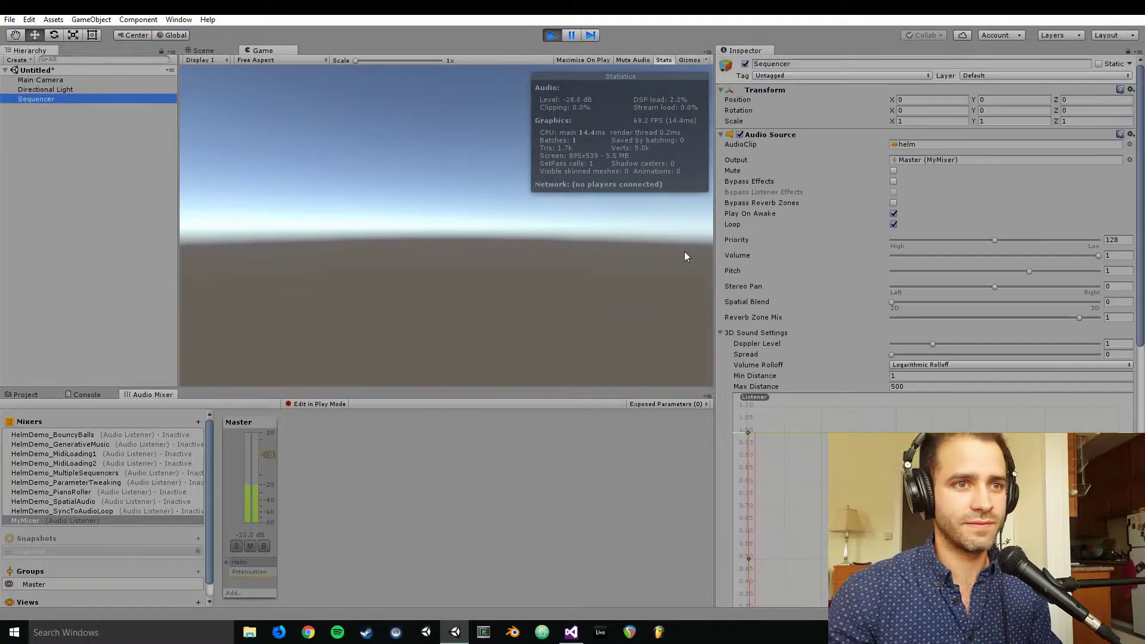
scroll(723, 283, down, 5)
scroll(723, 283, down, 10)
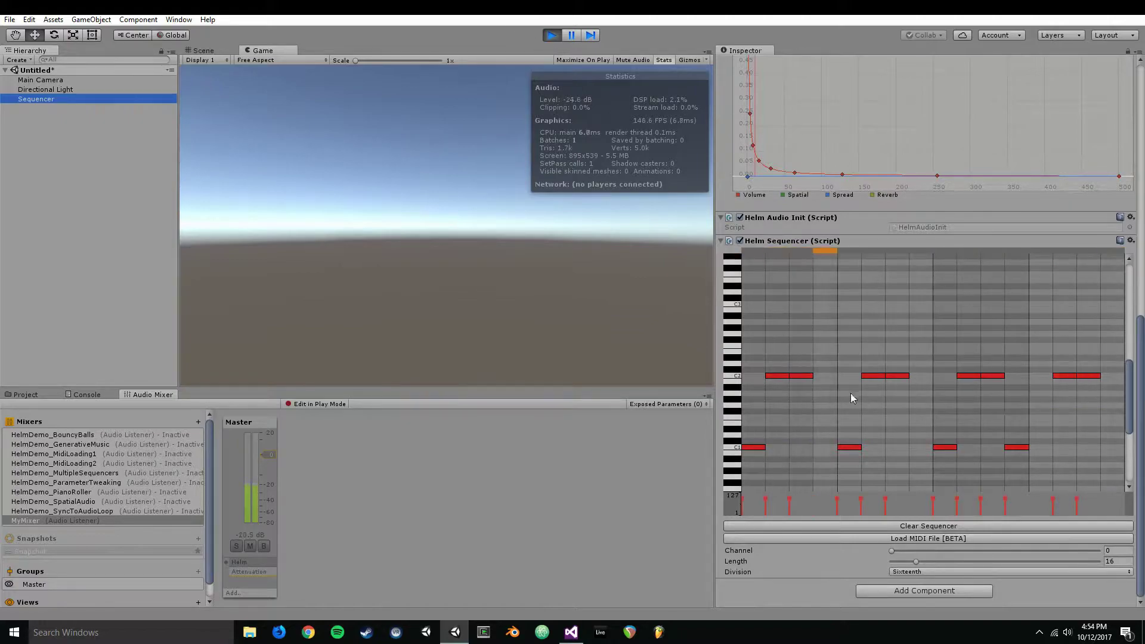
- Stop playback and try drawing, resizing and deleting high notes in the piano roll
click(551, 36)
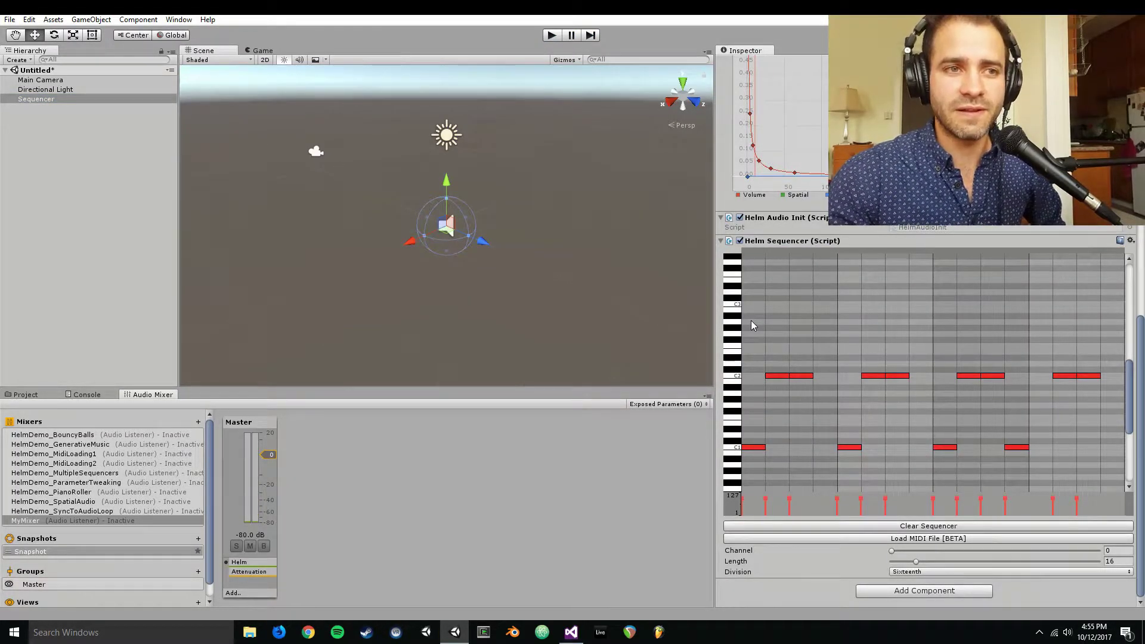
click(751, 322)
click(756, 323)
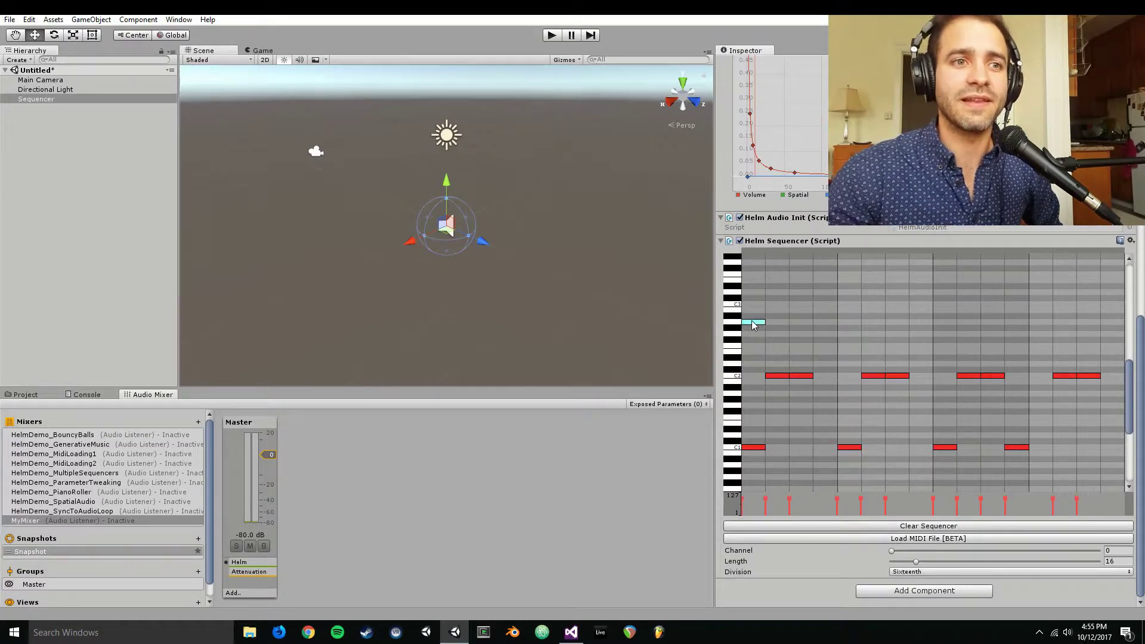
drag(753, 322, 997, 320)
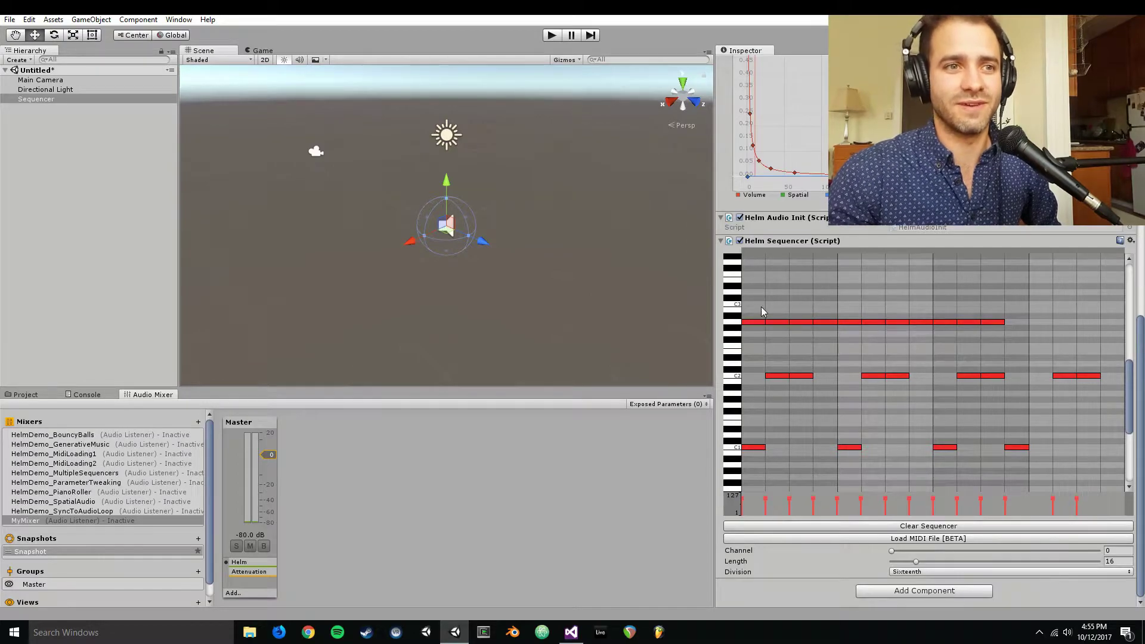
drag(751, 323, 999, 317)
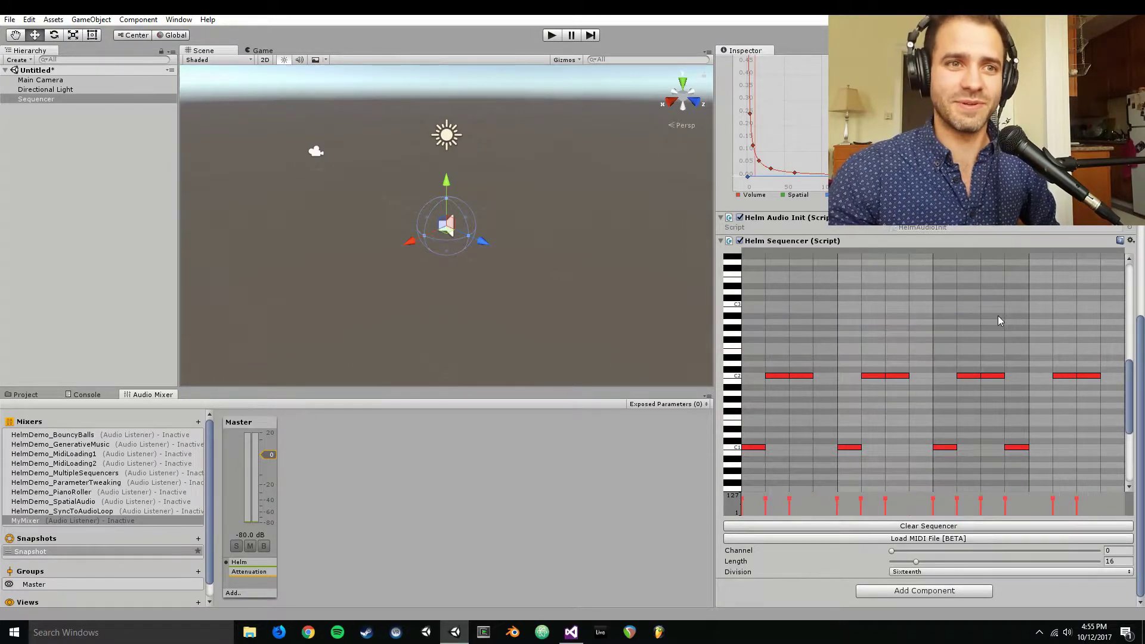
click(774, 323)
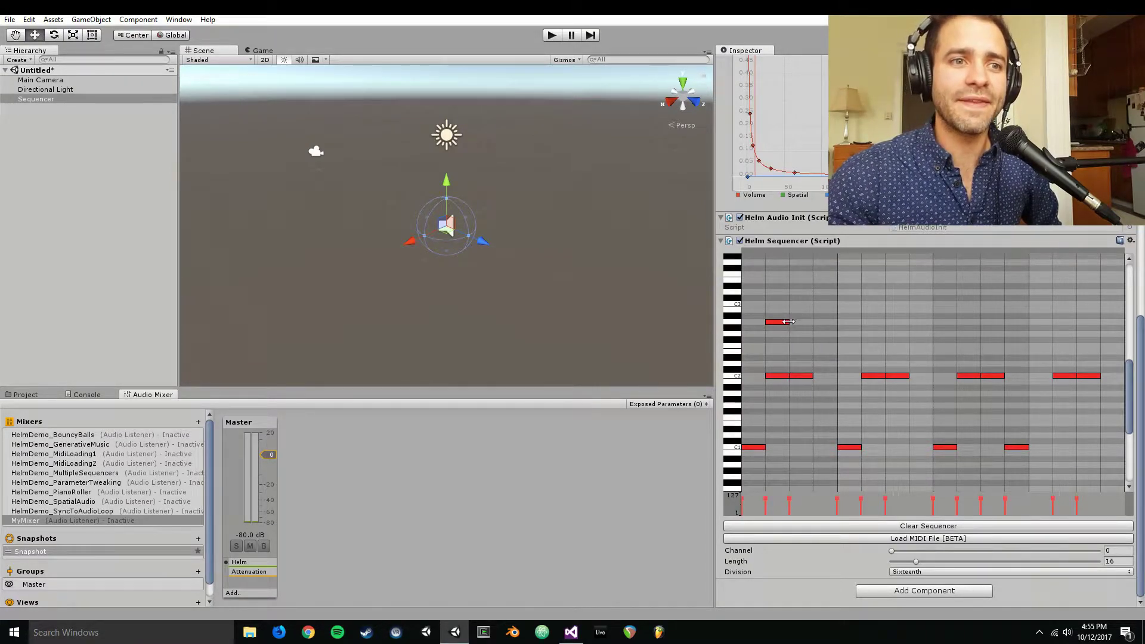
click(787, 322)
mouse_move(818, 325)
mouse_down()
mouse_move(792, 325)
mouse_move(969, 330)
mouse_move(838, 333)
mouse_move(886, 326)
mouse_up()
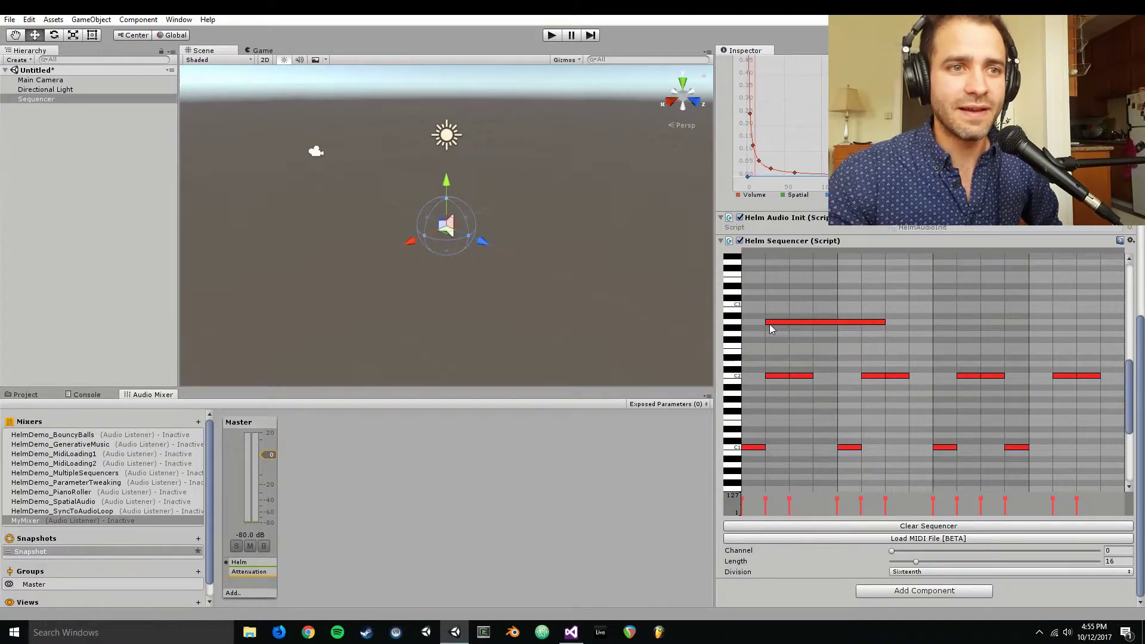
drag(768, 322, 772, 322)
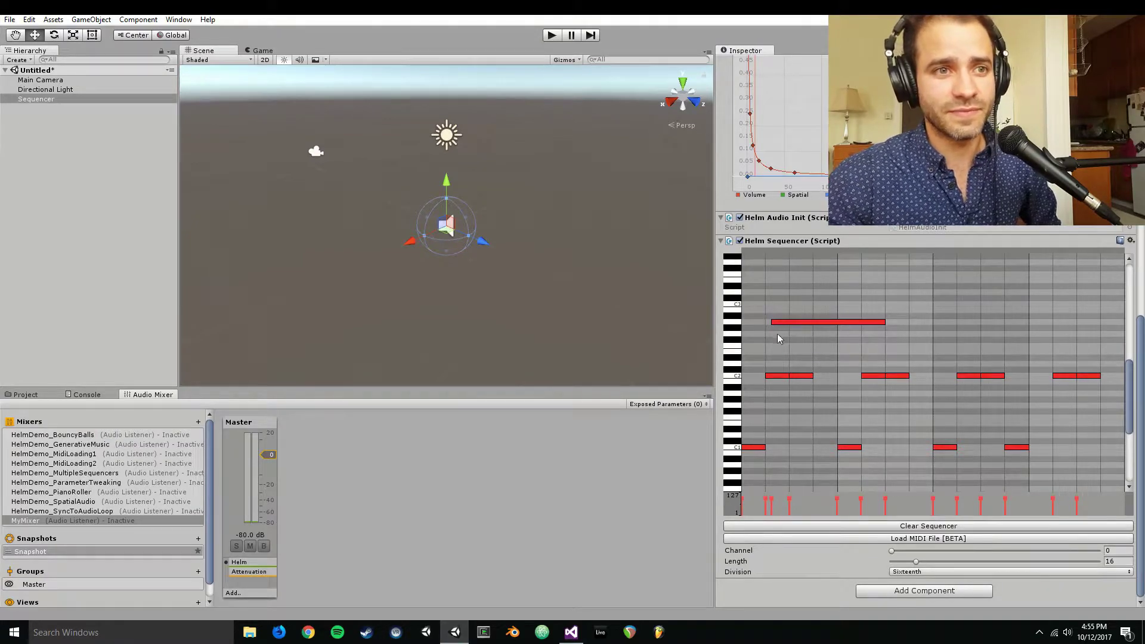
click(799, 321)
- Add a short high note on the fourth step and lower its velocity well down
click(802, 322)
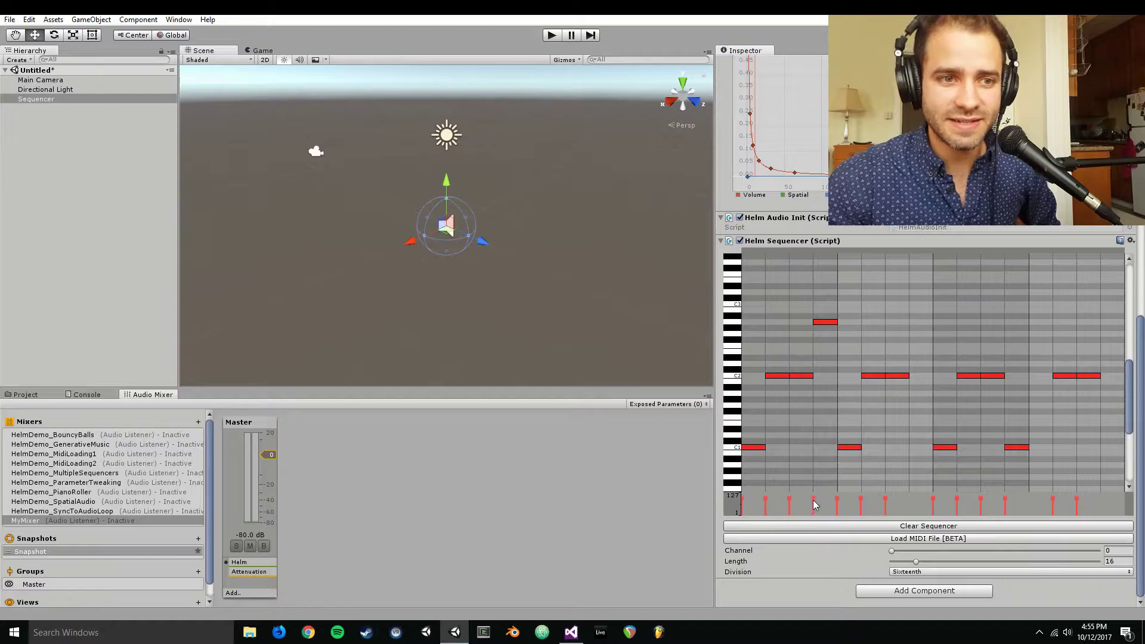
drag(815, 505, 816, 495)
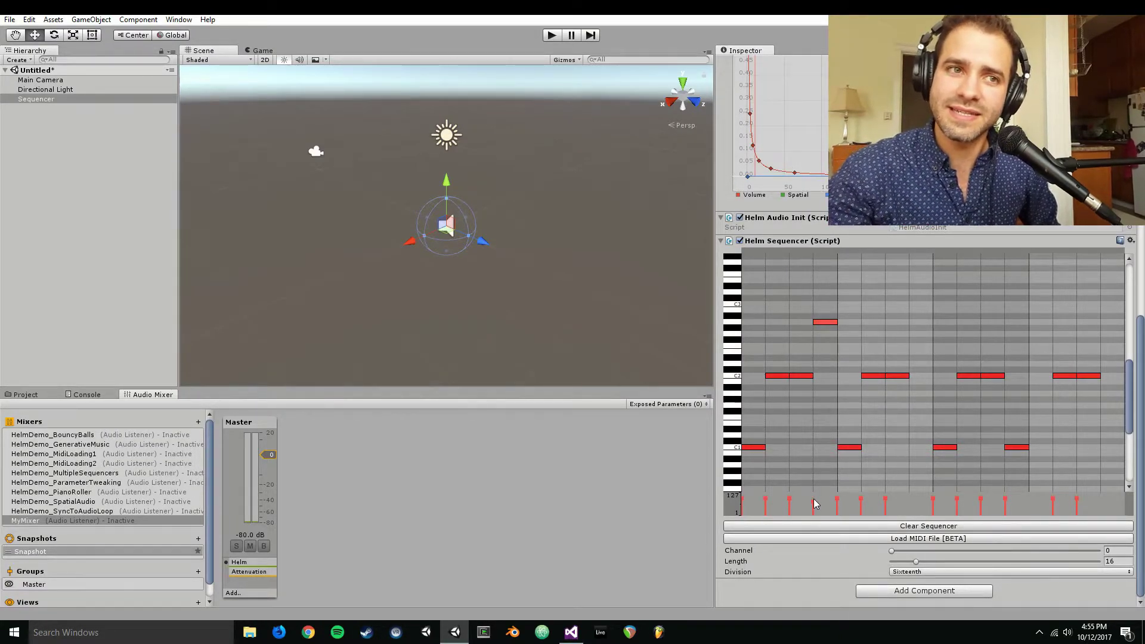
drag(811, 508, 814, 518)
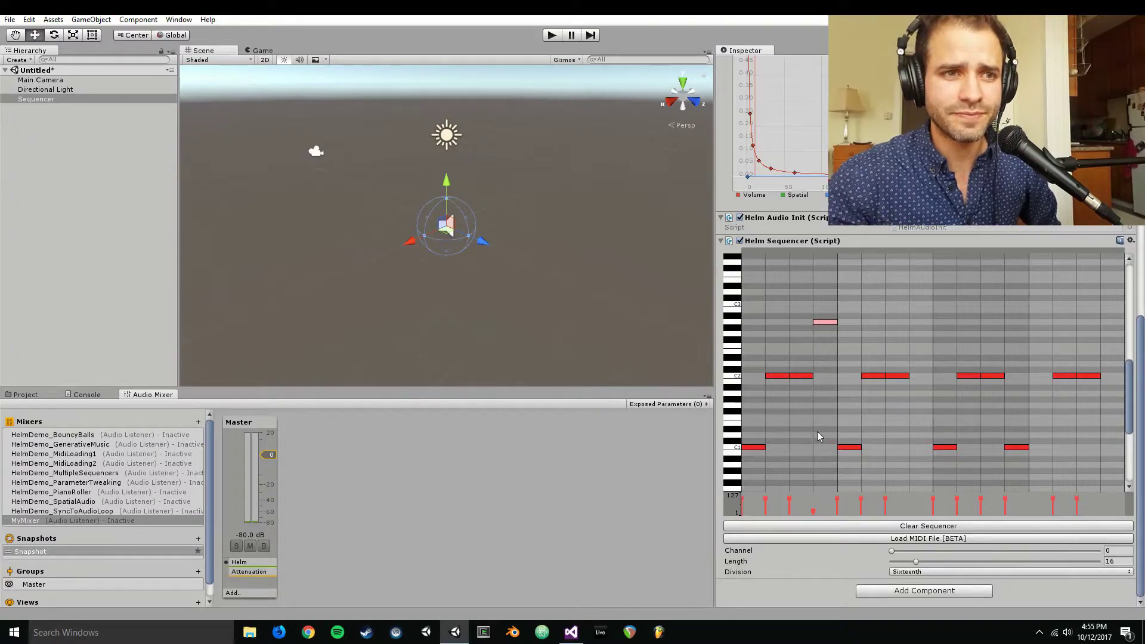
- Lengthen the Helm sequence to 72 steps and set the division to Thirty Second
scroll(770, 411, down, 3)
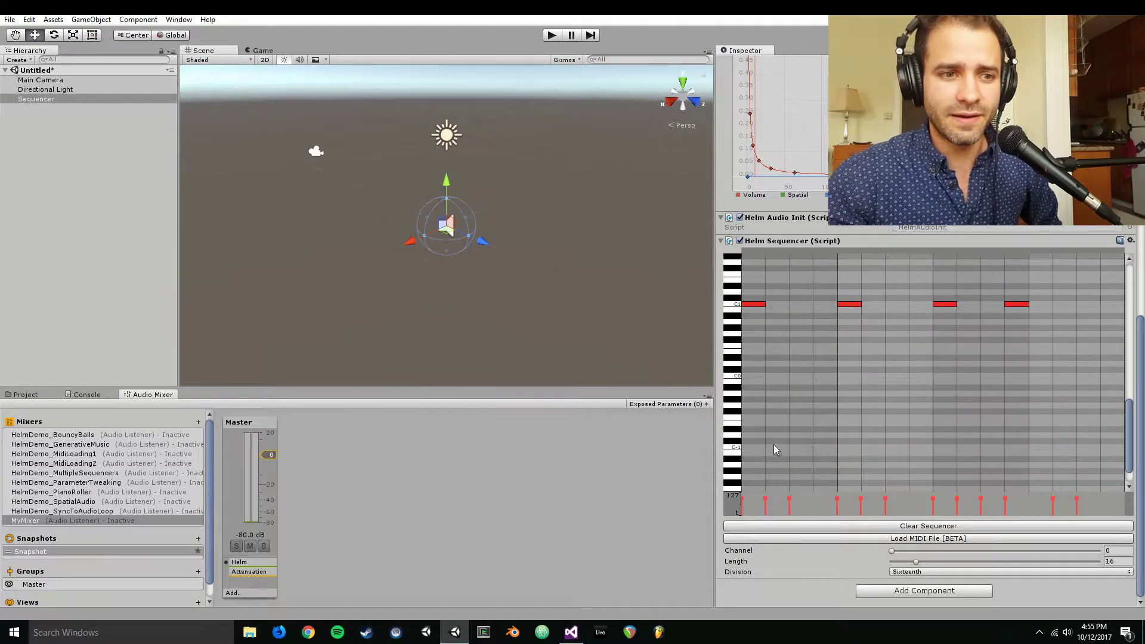
scroll(770, 466, up, 2)
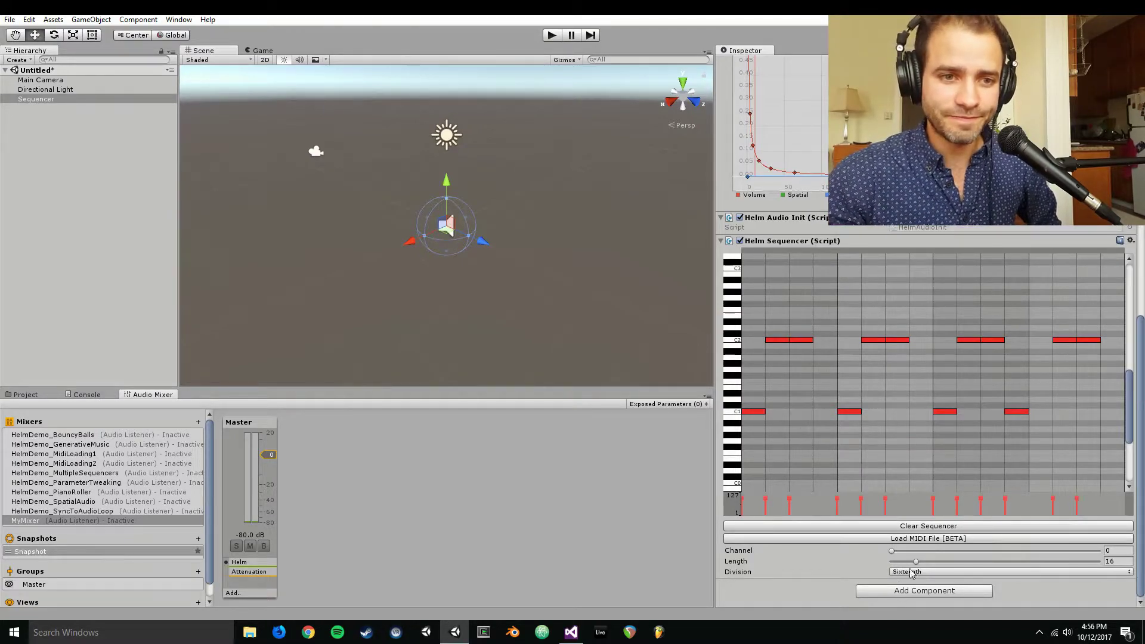
mouse_move(915, 561)
mouse_down()
mouse_move(1002, 564)
mouse_move(918, 575)
mouse_up()
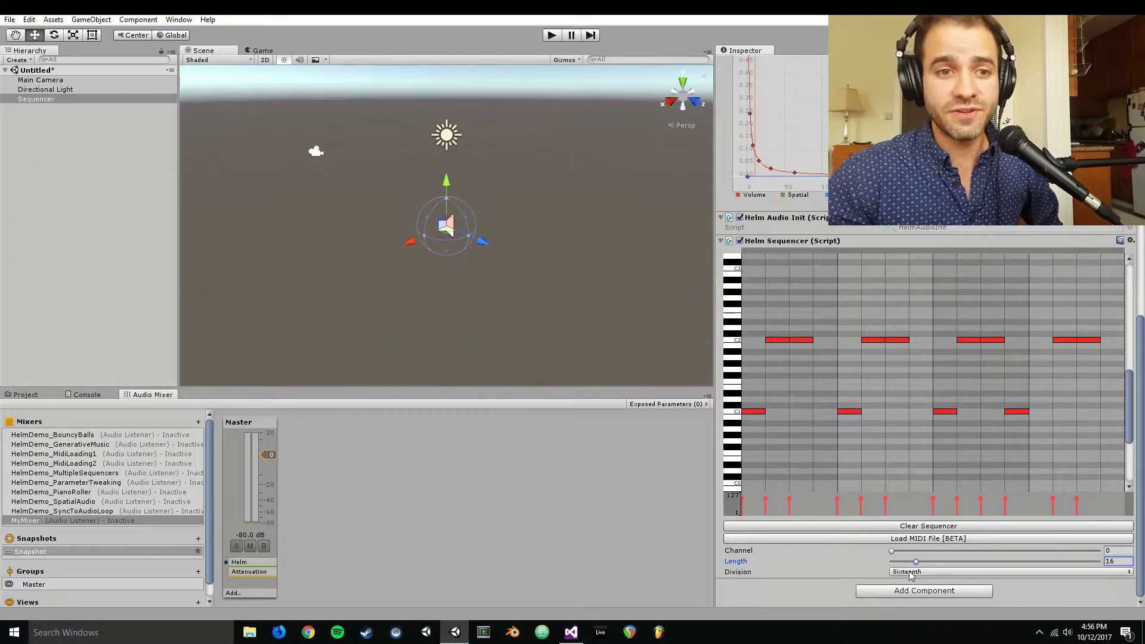
click(911, 573)
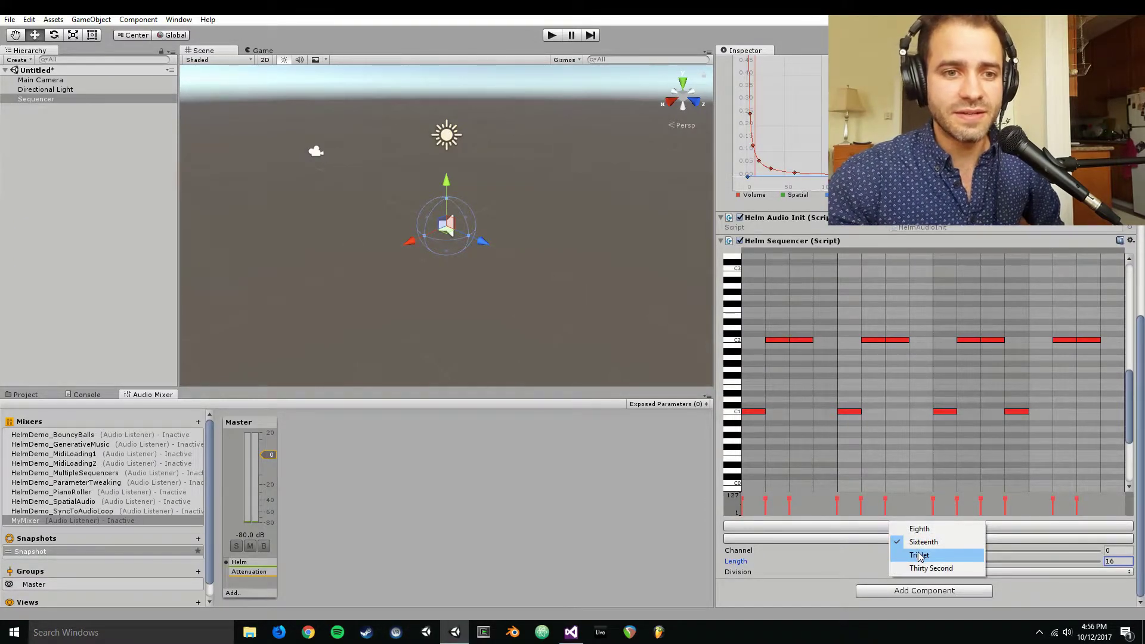
click(922, 568)
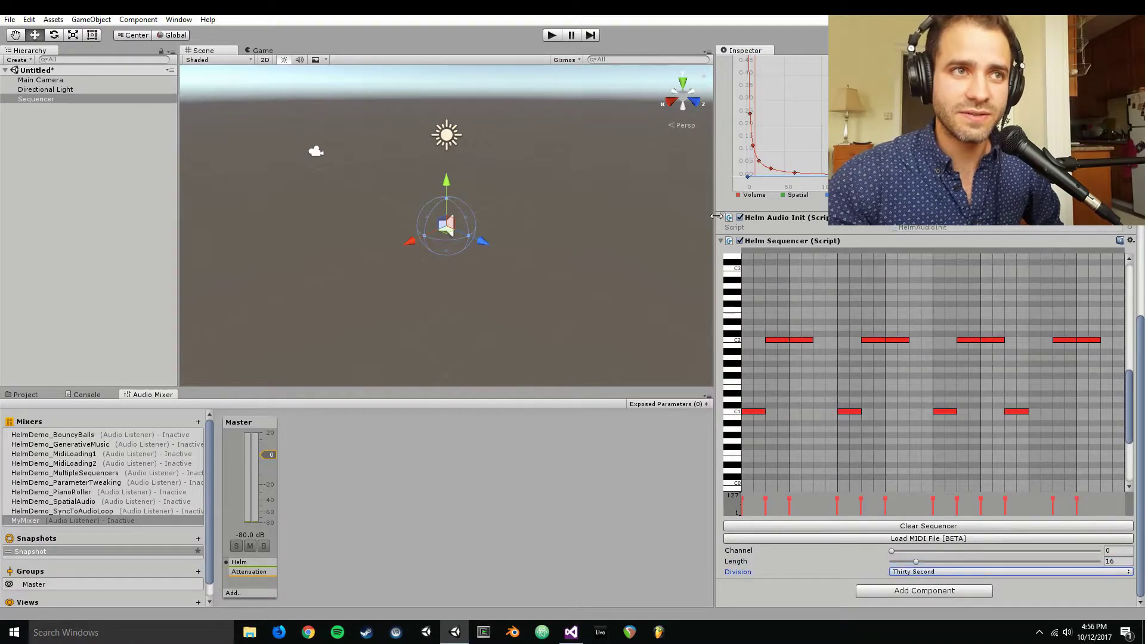
- In Play mode, add a descending run of four short notes from near C3, then stop
key(ctrl+p)
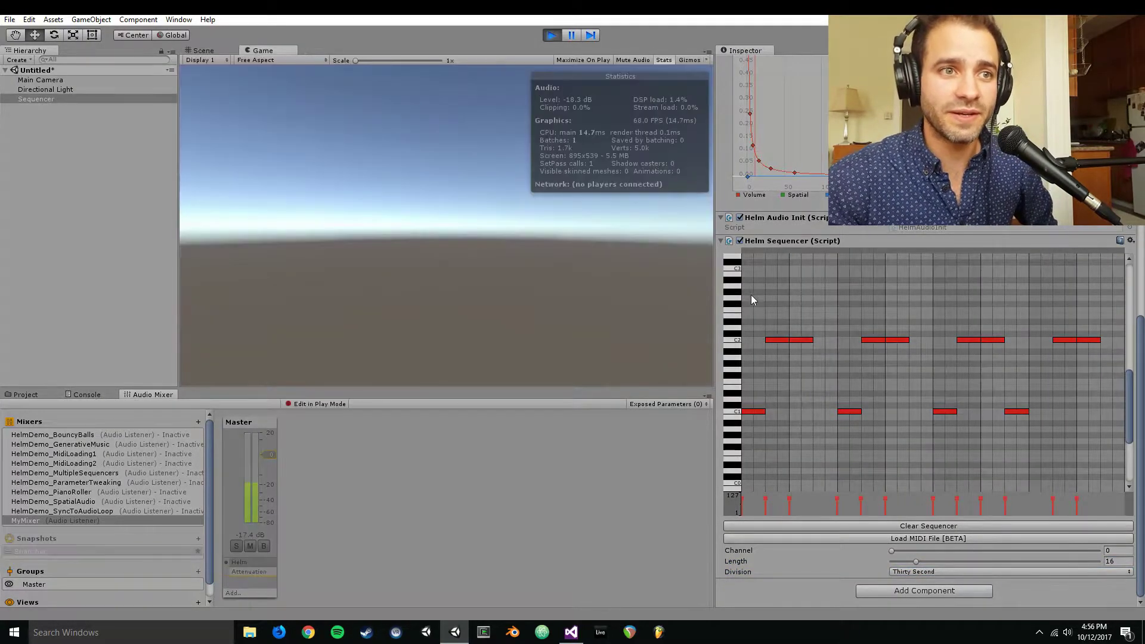
scroll(750, 294, up, 2)
click(747, 304)
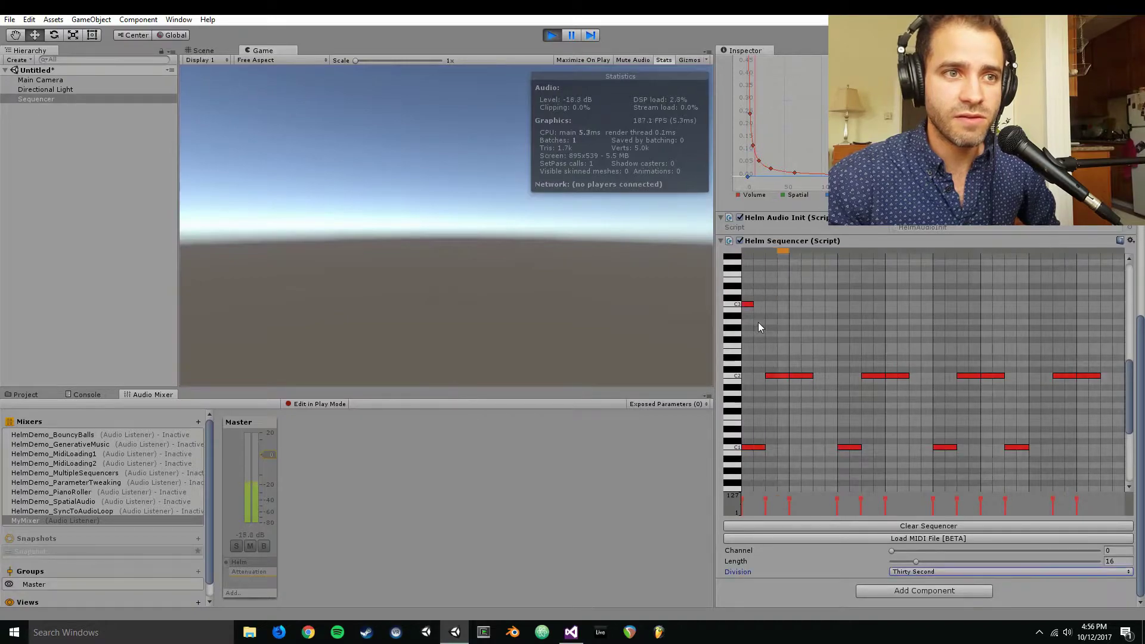
click(759, 322)
click(771, 334)
click(783, 346)
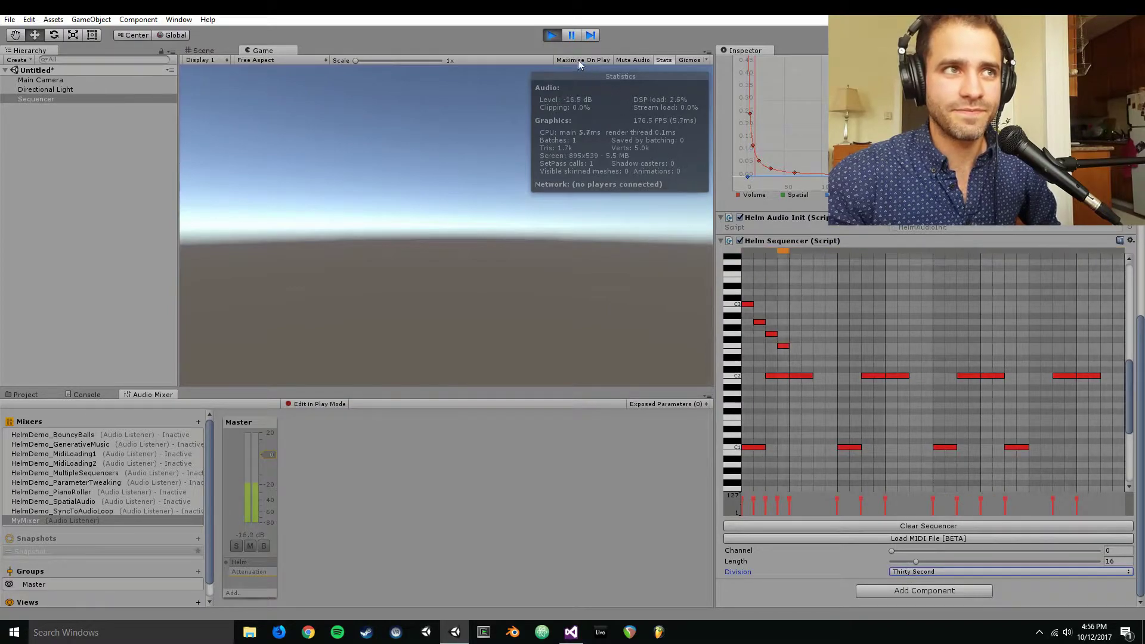
click(551, 35)
- Change the Division to Eighth, then Triplet, and finally Sixteenth
click(951, 572)
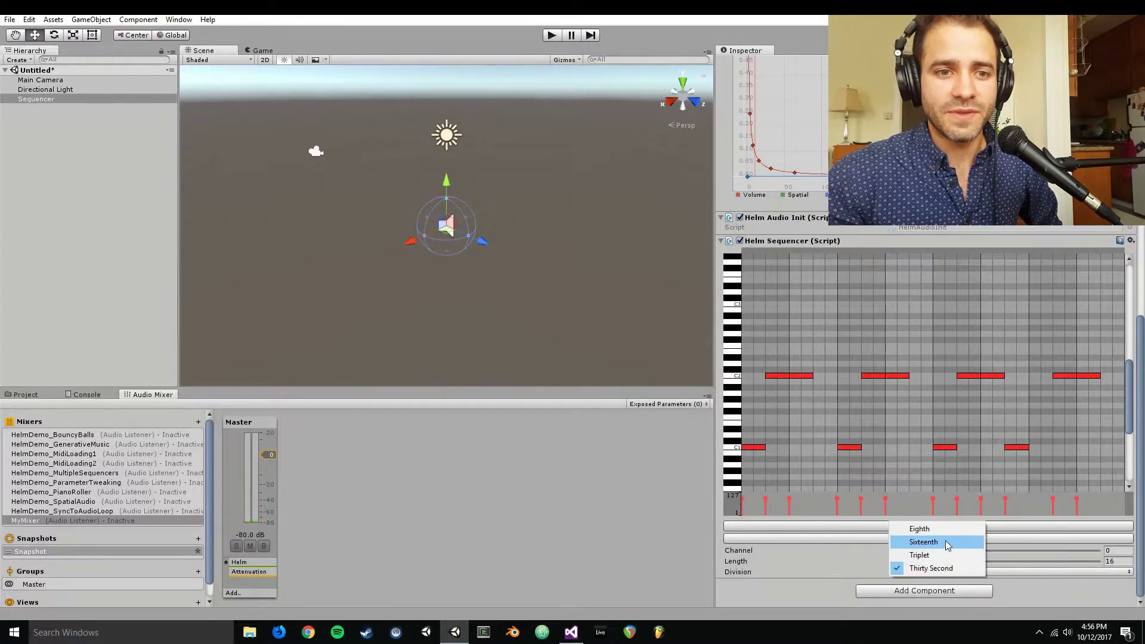
click(919, 530)
click(941, 572)
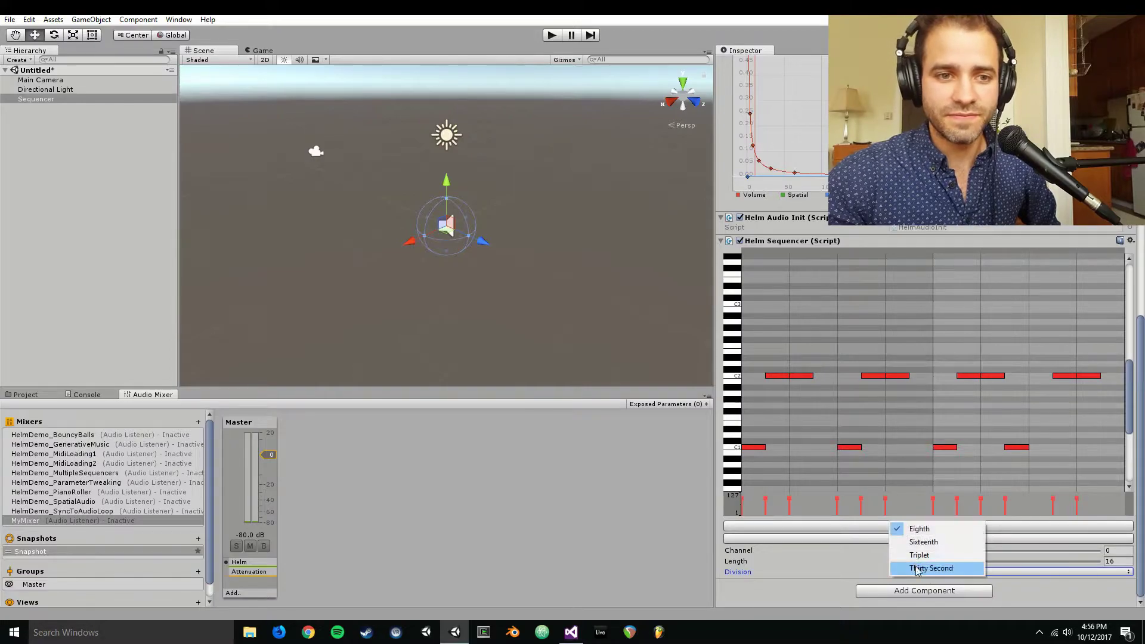
click(917, 555)
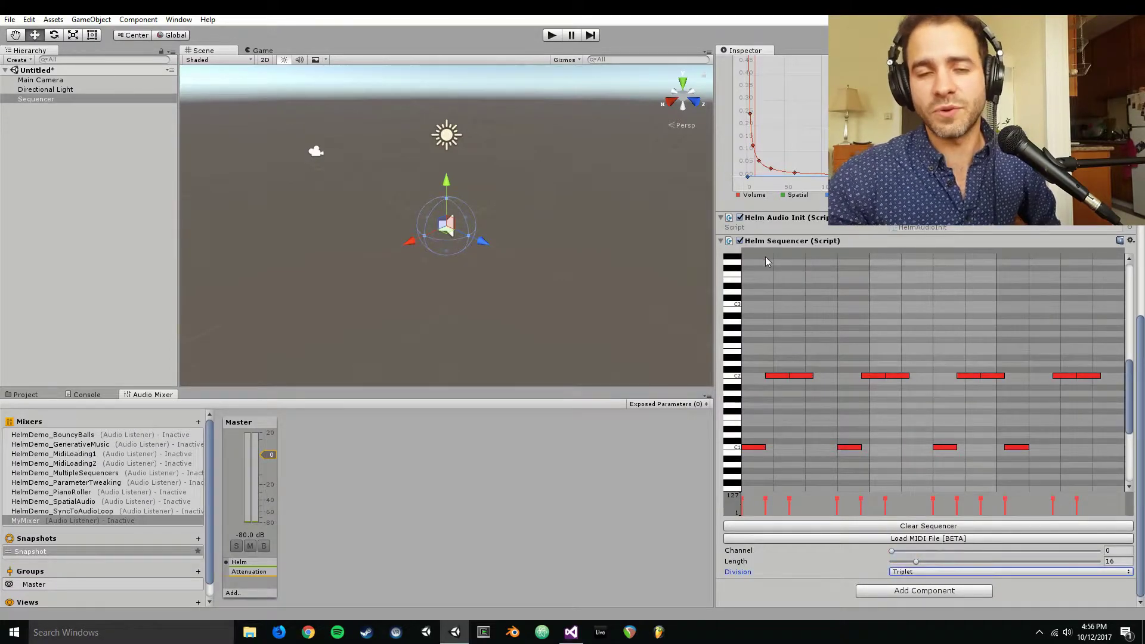
click(898, 572)
click(917, 542)
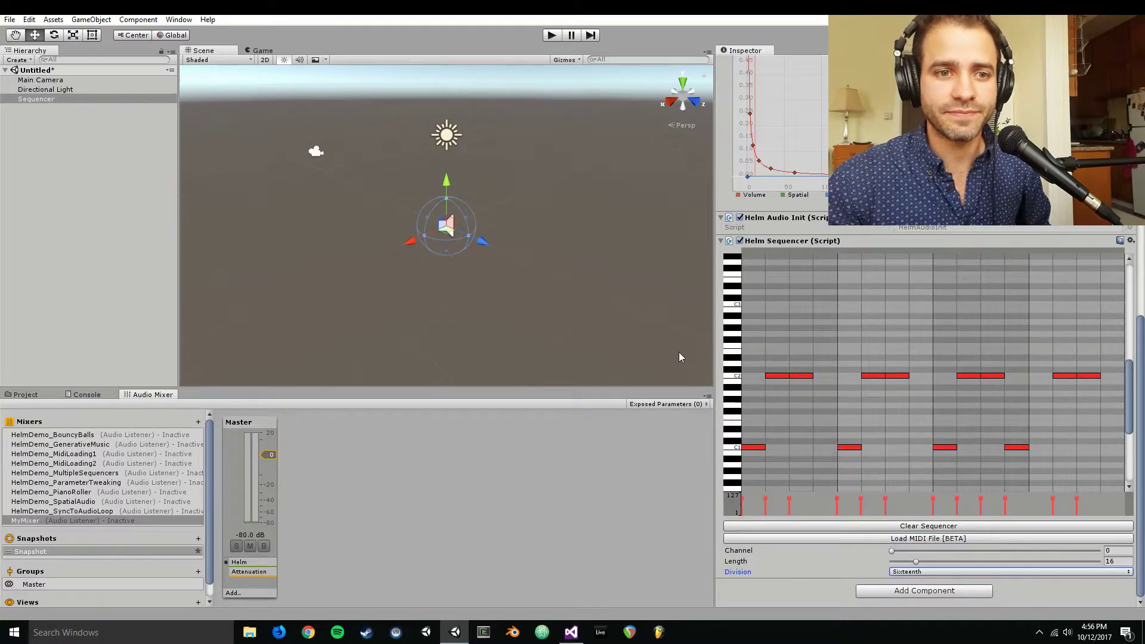
- Create an empty game object in the Hierarchy named Clock
click(74, 196)
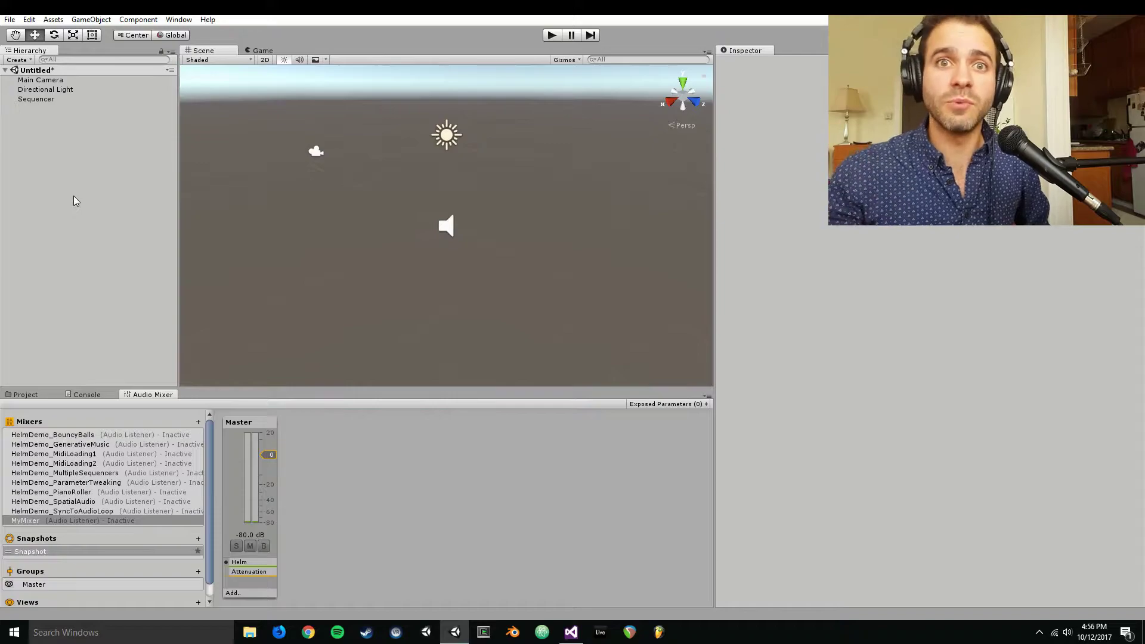
right_click(65, 175)
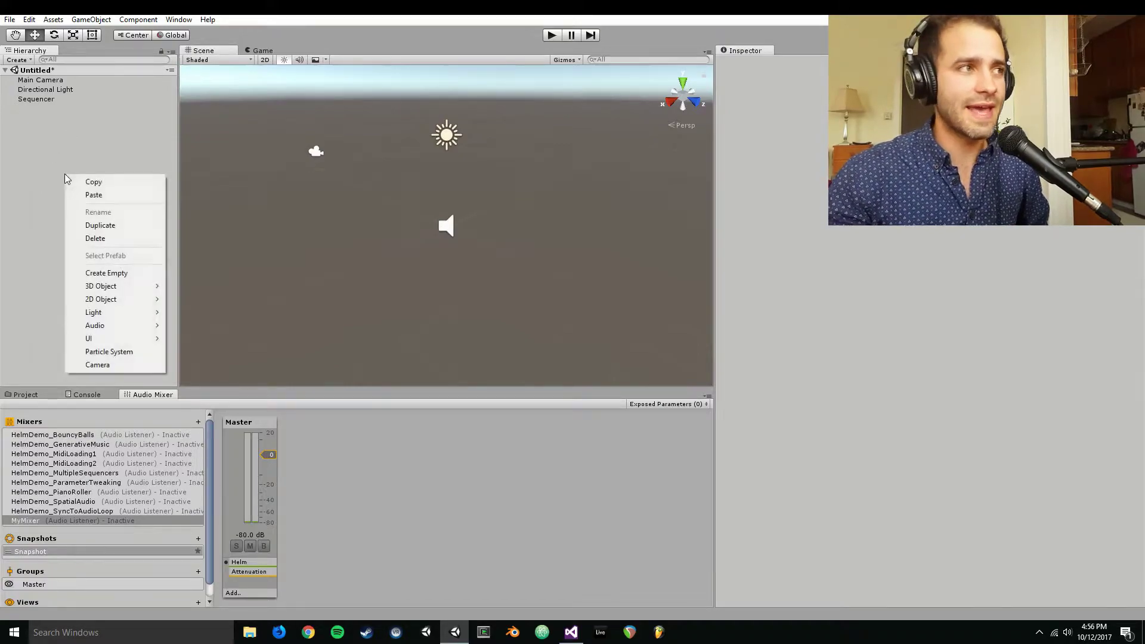
click(41, 156)
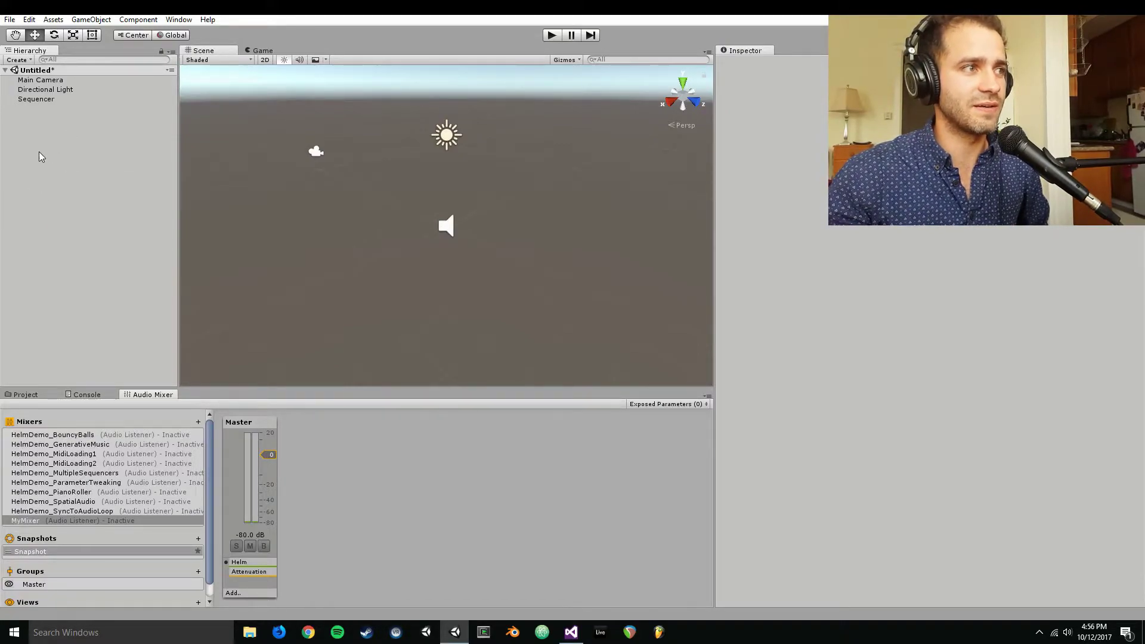
right_click(40, 157)
click(72, 253)
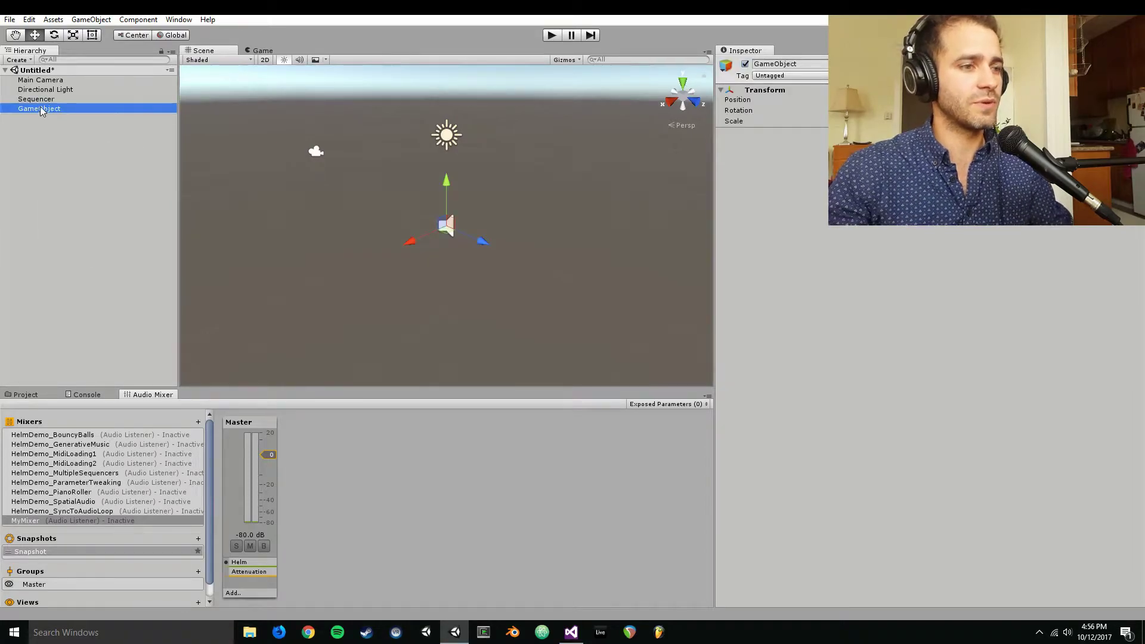
click(41, 108)
text(Clock)
key(Return)
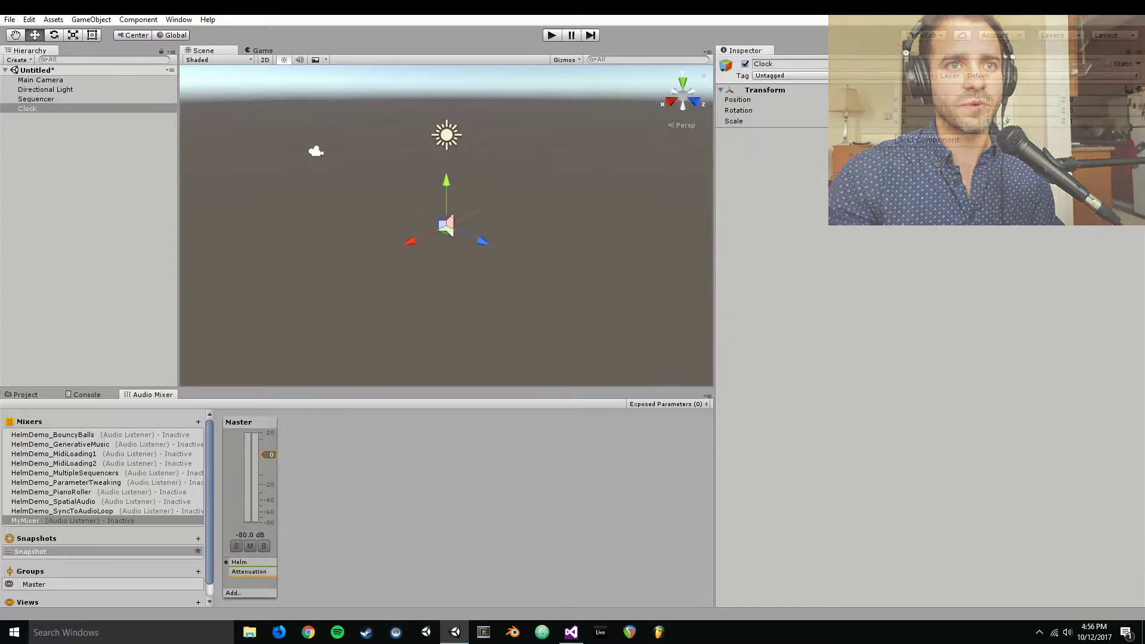
- Add the Audio Helm Clock component to Clock by searching 'audio helm'
click(896, 140)
text(aud)
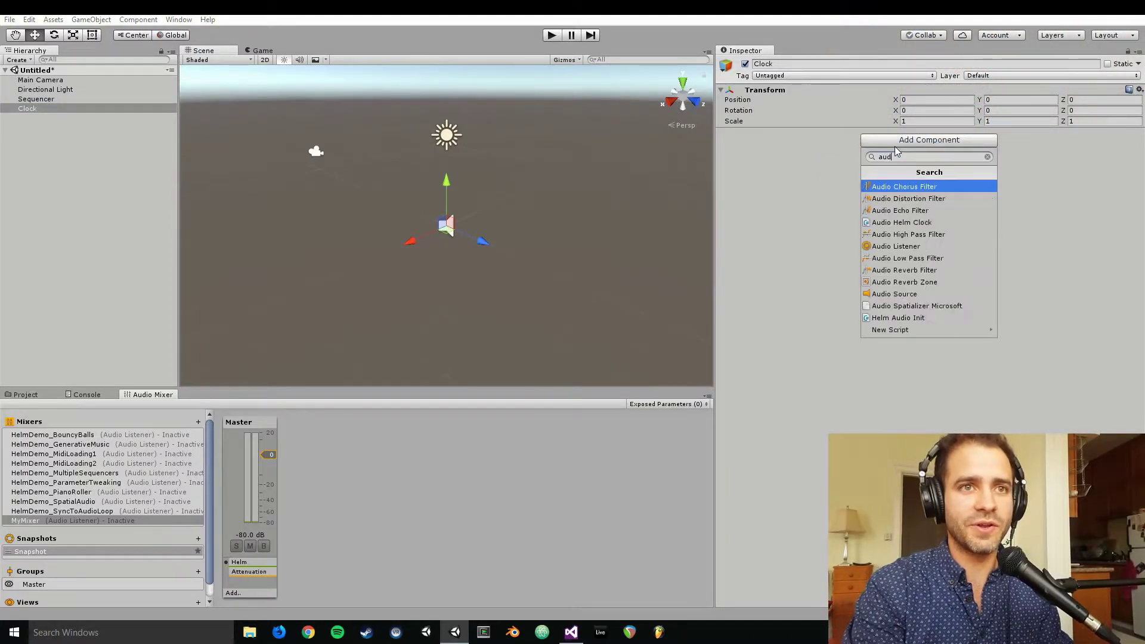
text(io helm)
key(Return)
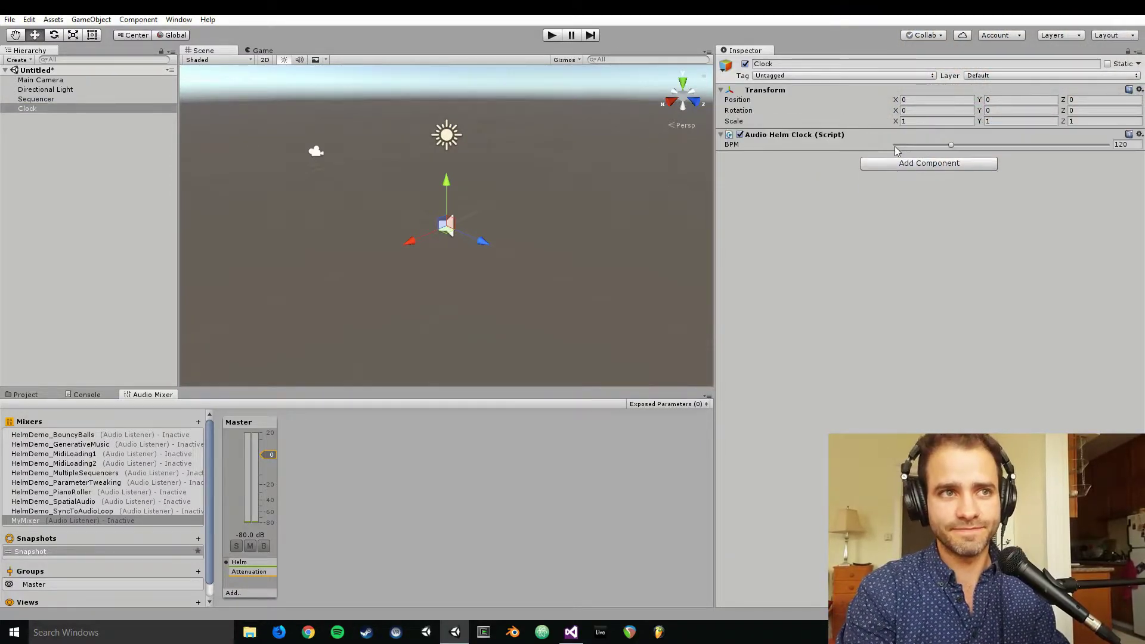
- Play the scene at the Clock's current 120 BPM, then stop it
click(1127, 144)
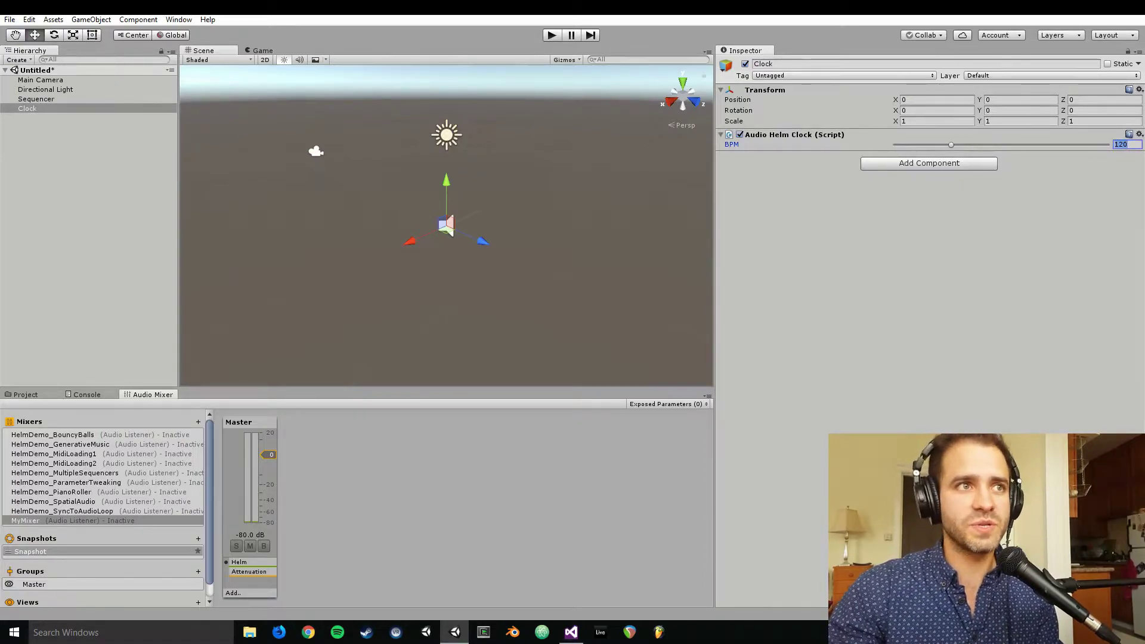
click(553, 36)
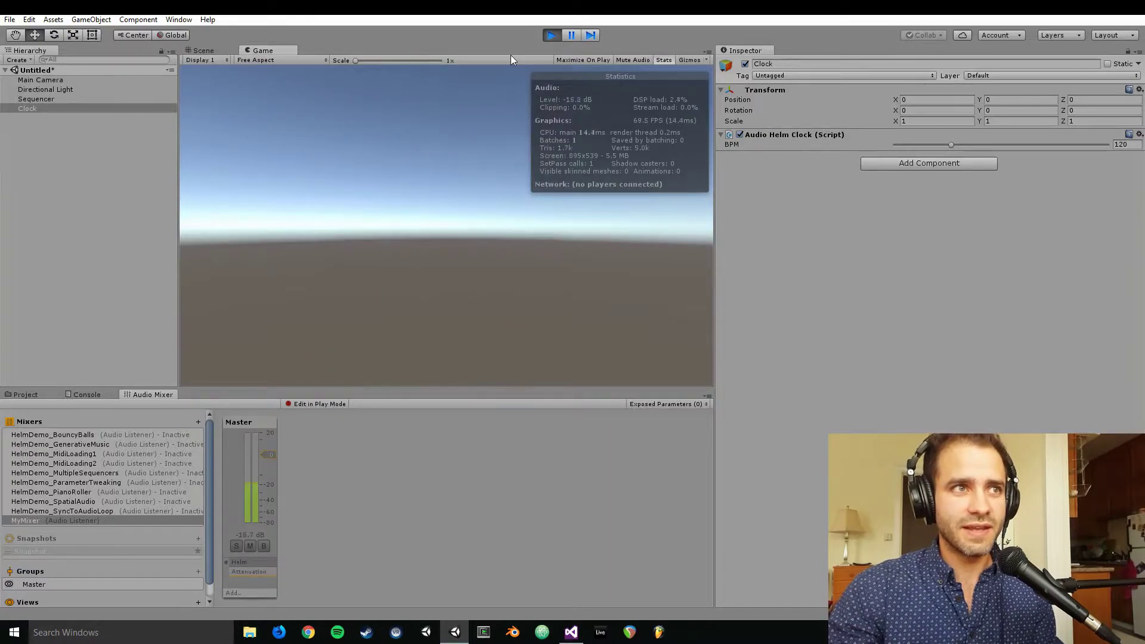
click(553, 36)
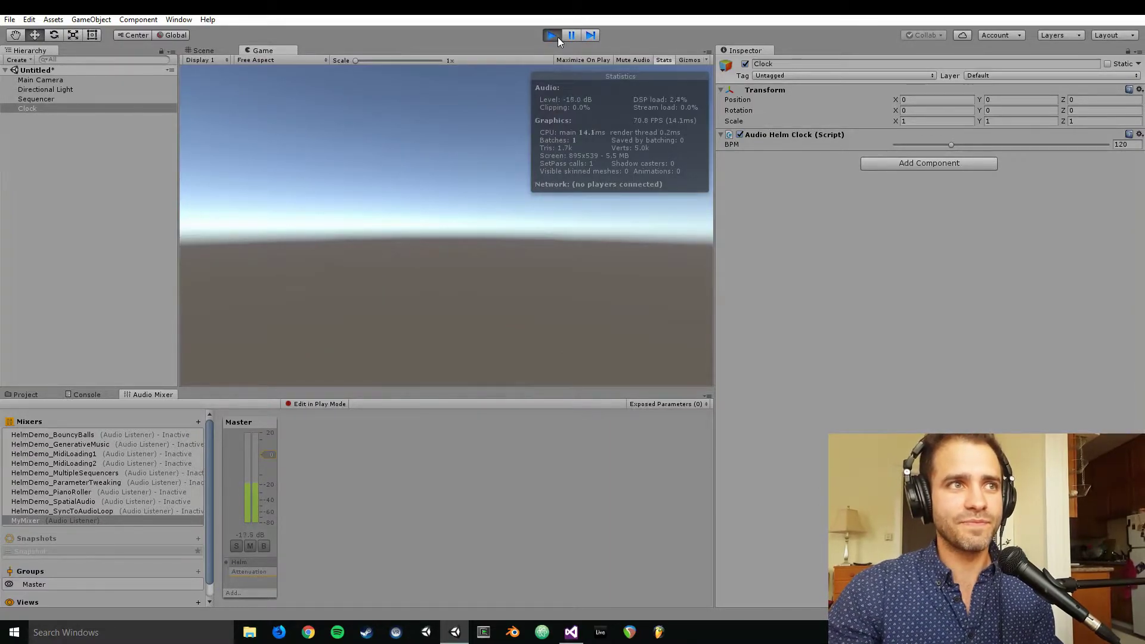
- Change the Clock tempo to 140 BPM and listen to the scene
click(1127, 145)
text(140)
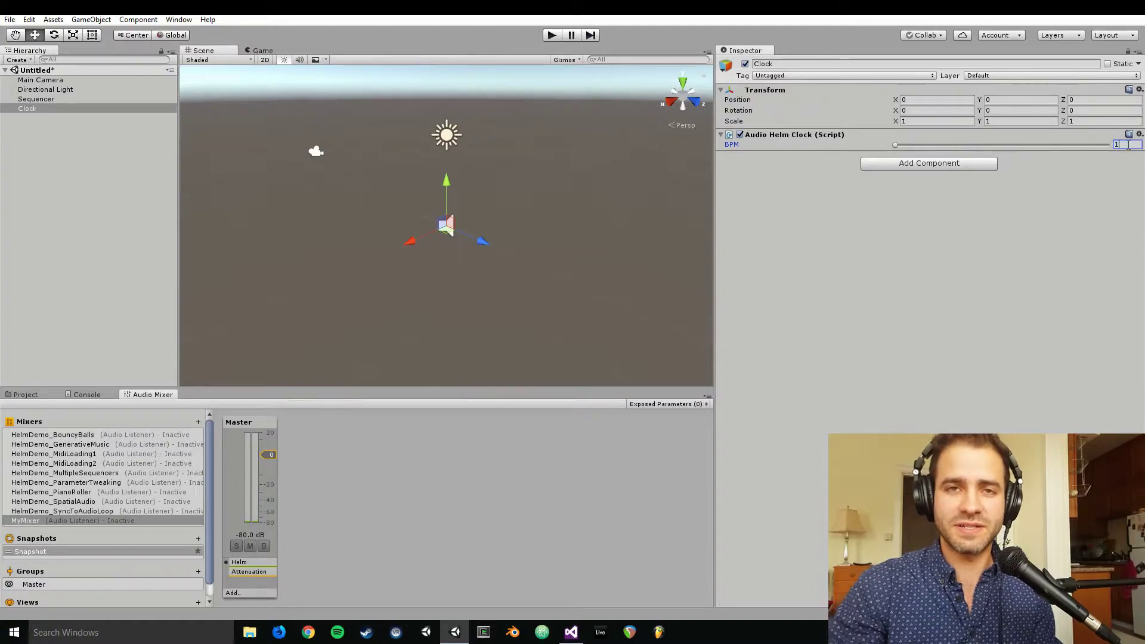
click(553, 35)
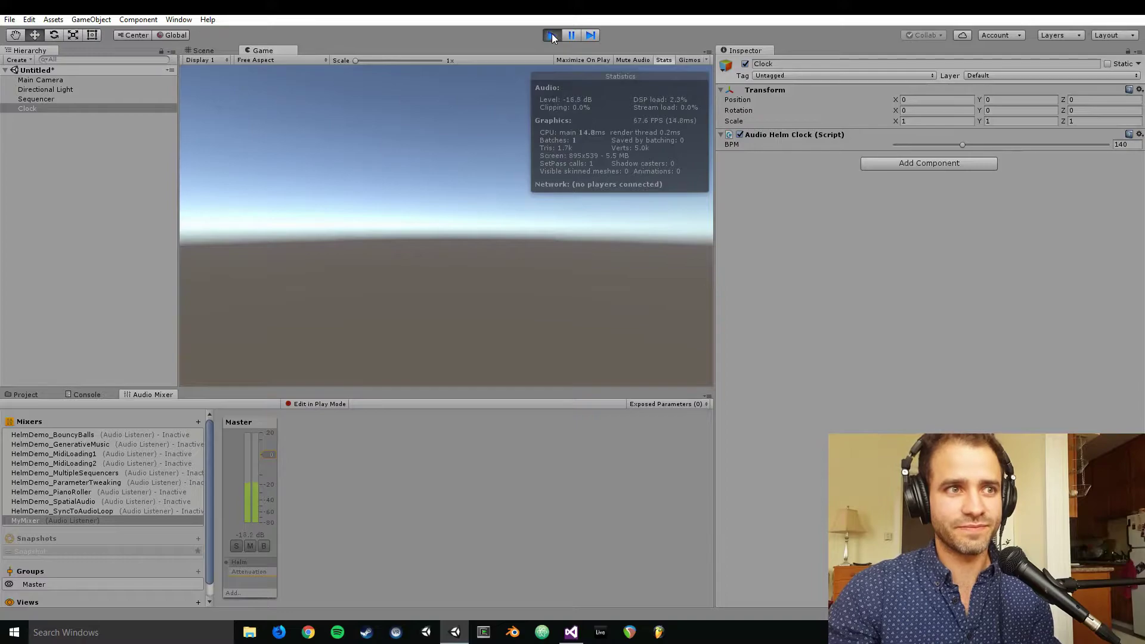
click(552, 36)
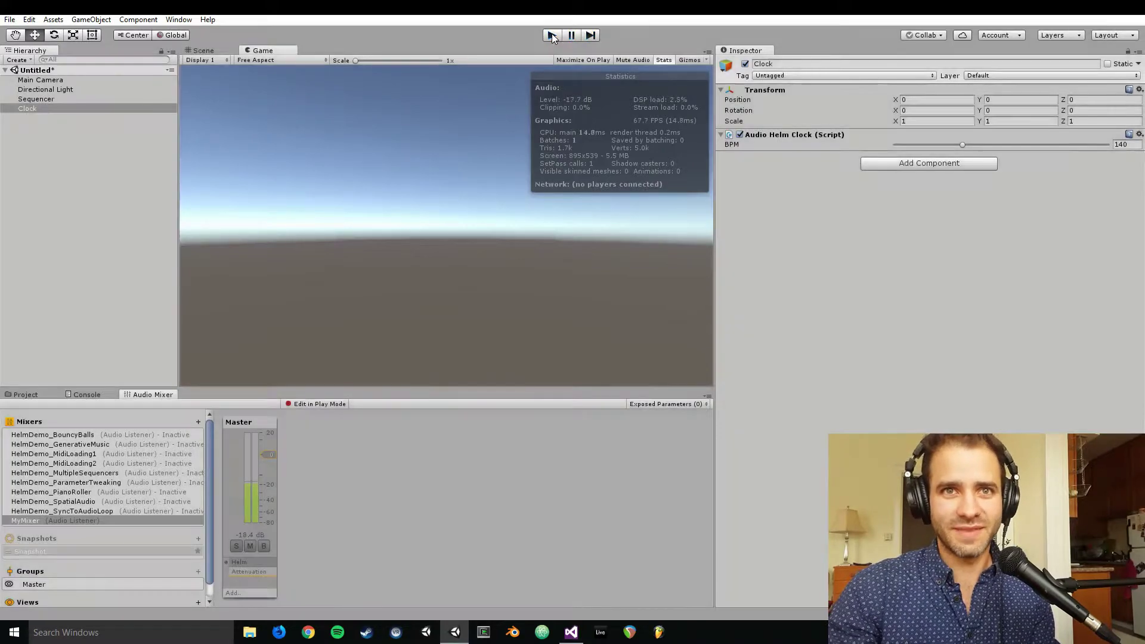
- Listen to the scene at 80 BPM, then return the Clock tempo to 120
click(1113, 144)
text(80)
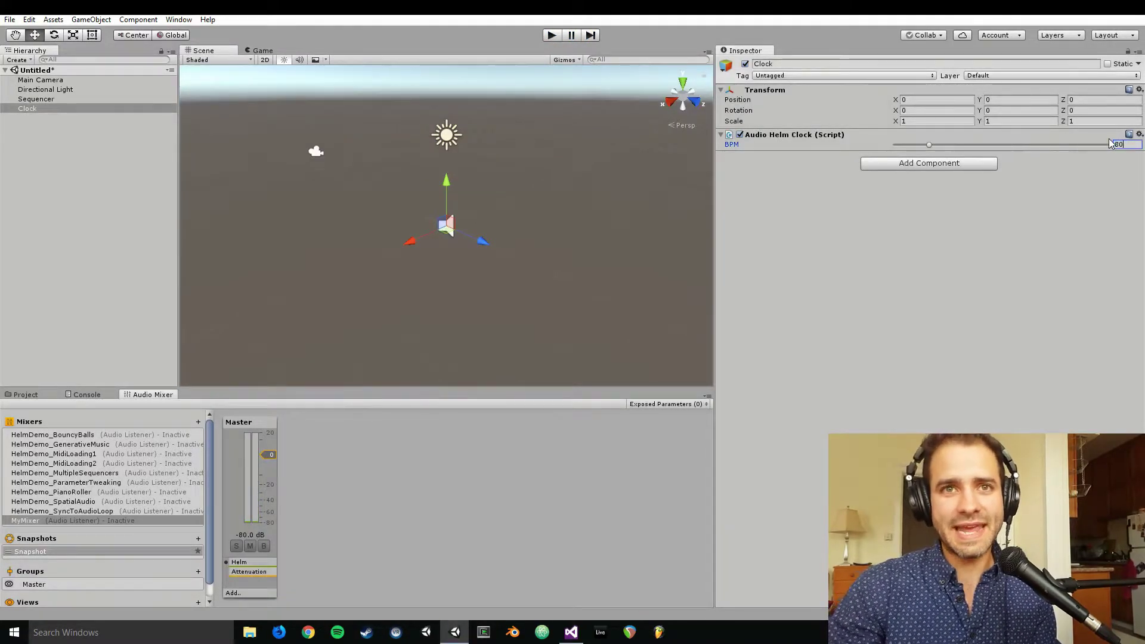
click(553, 36)
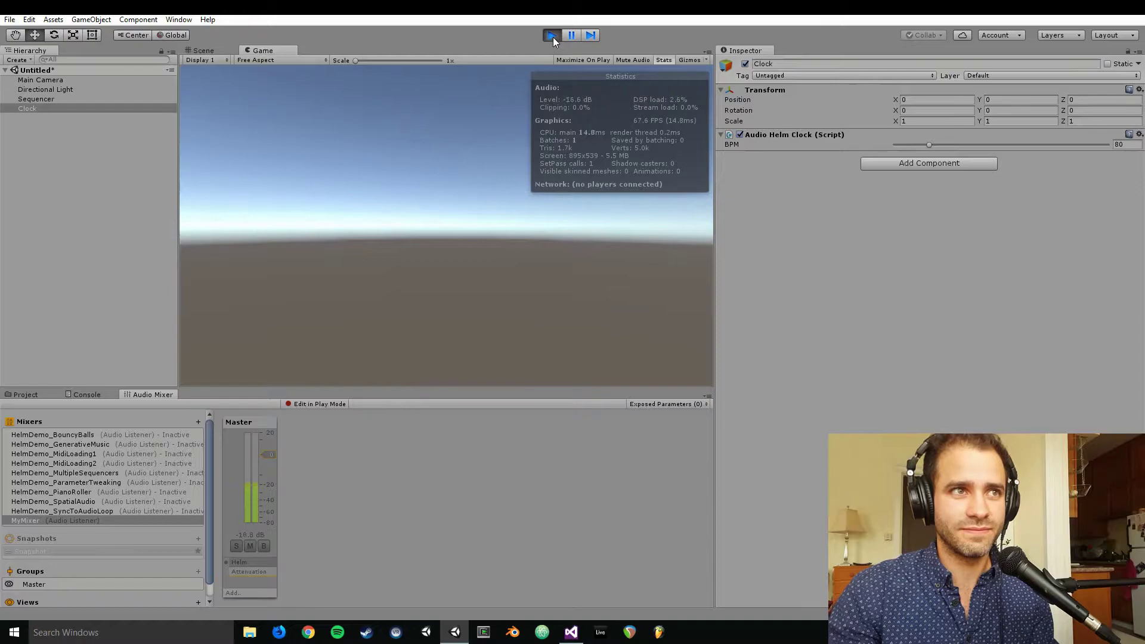
click(553, 37)
click(1119, 145)
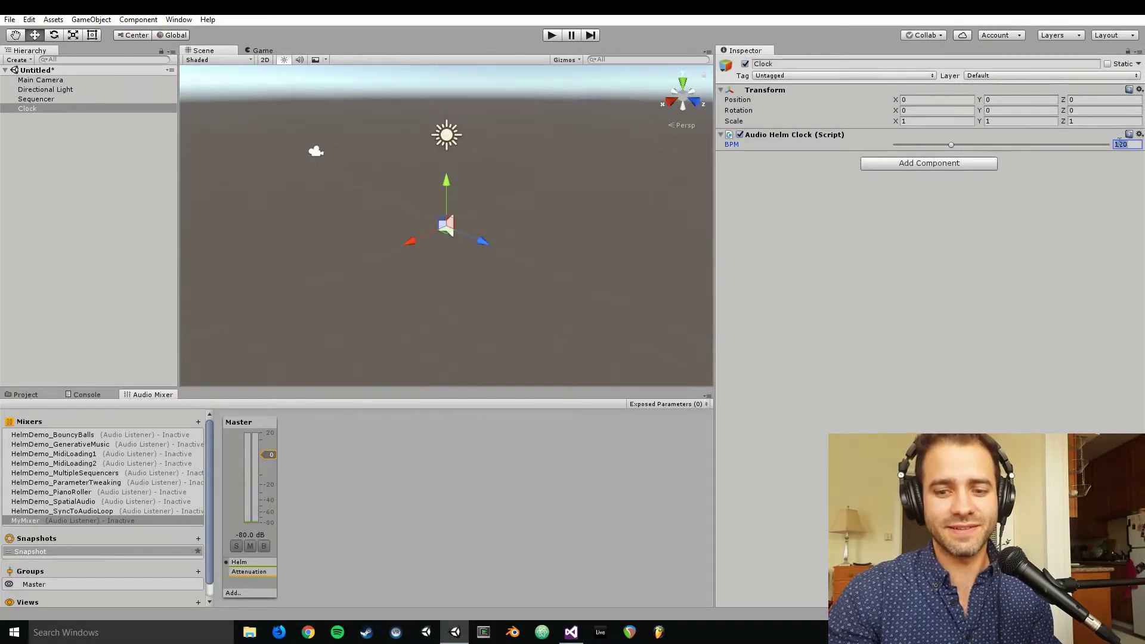
click(47, 125)
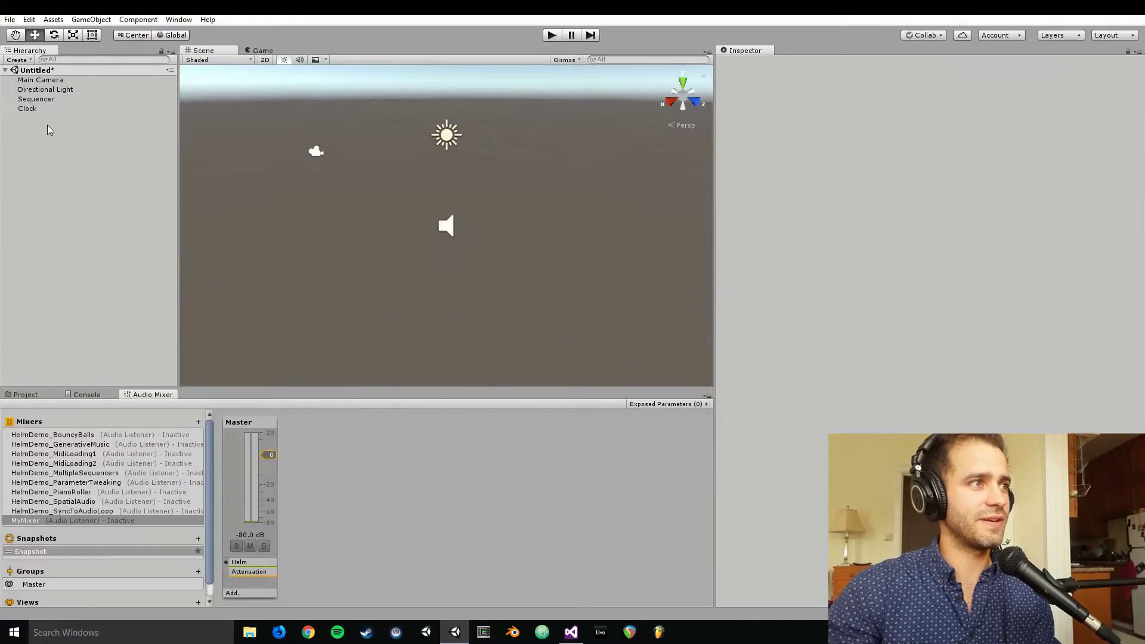
- Drag the DrumKit01Sequencer prefab from AudioHelm > Prefabs into the Hierarchy
right_click(20, 140)
click(37, 127)
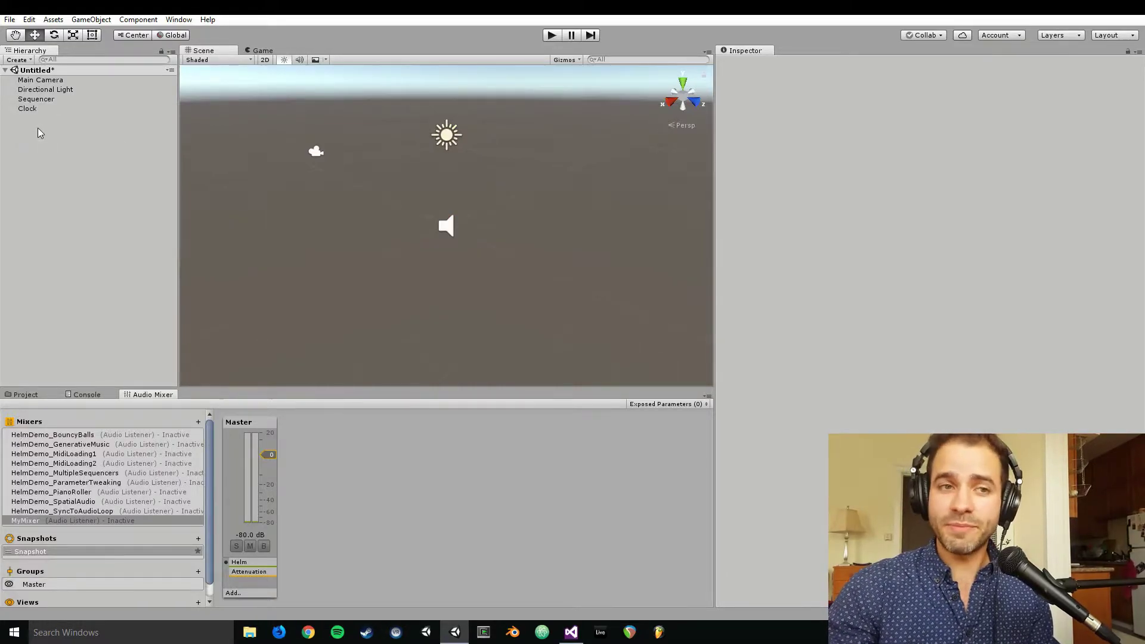
click(27, 394)
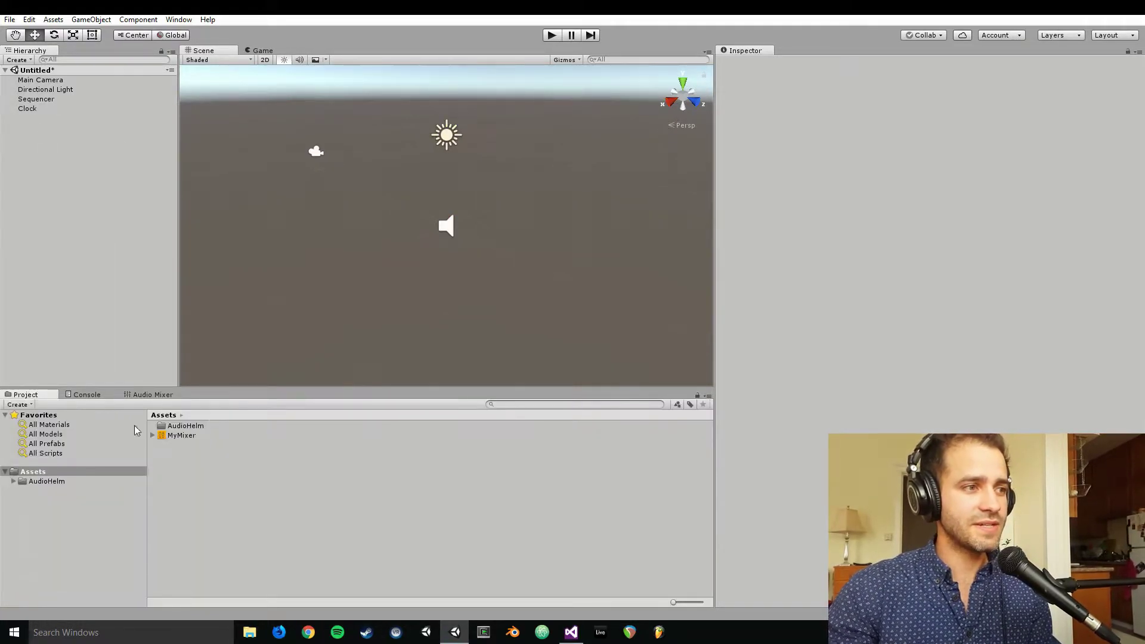
double_click(179, 426)
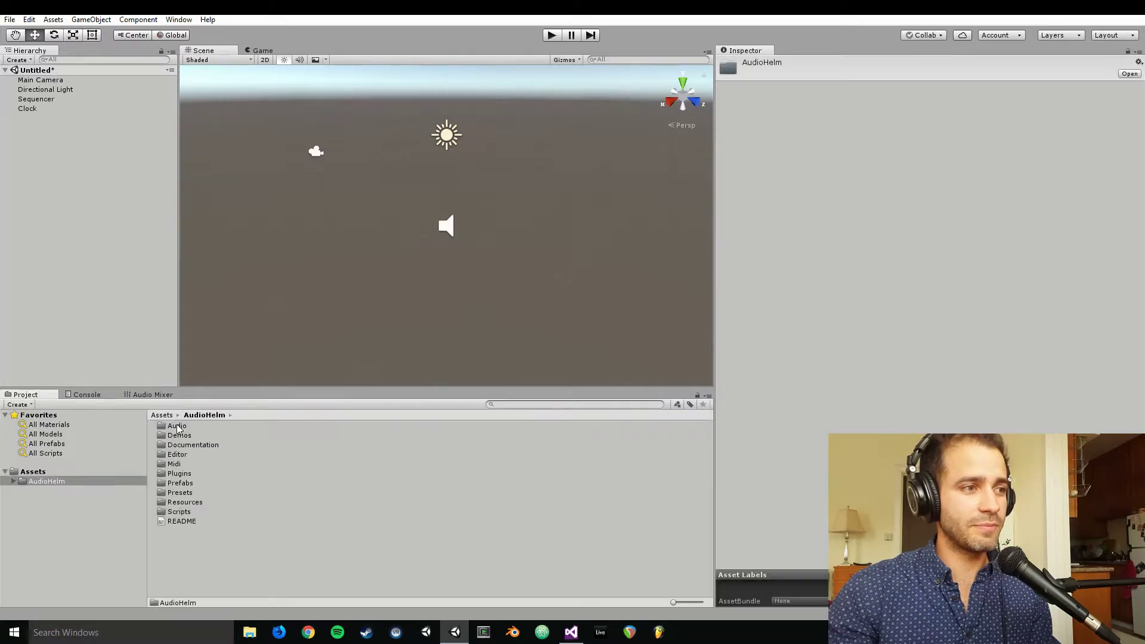
double_click(179, 483)
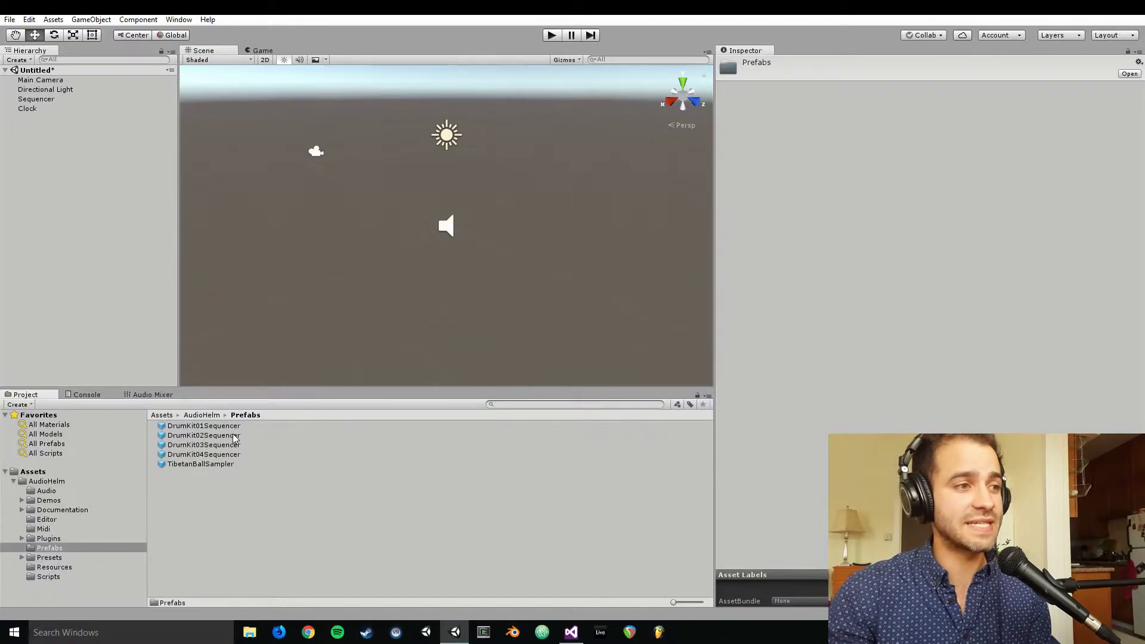
drag(201, 426, 78, 262)
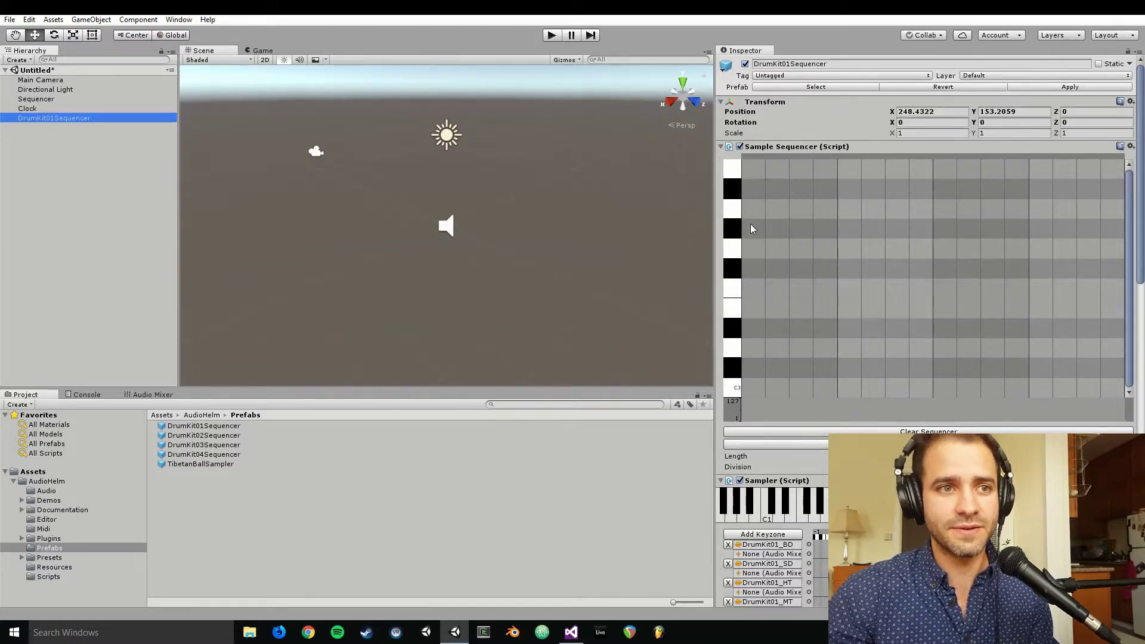
- Audition the drum sampler's keys, starting at C3 and moving upward
scroll(727, 340, down, 6)
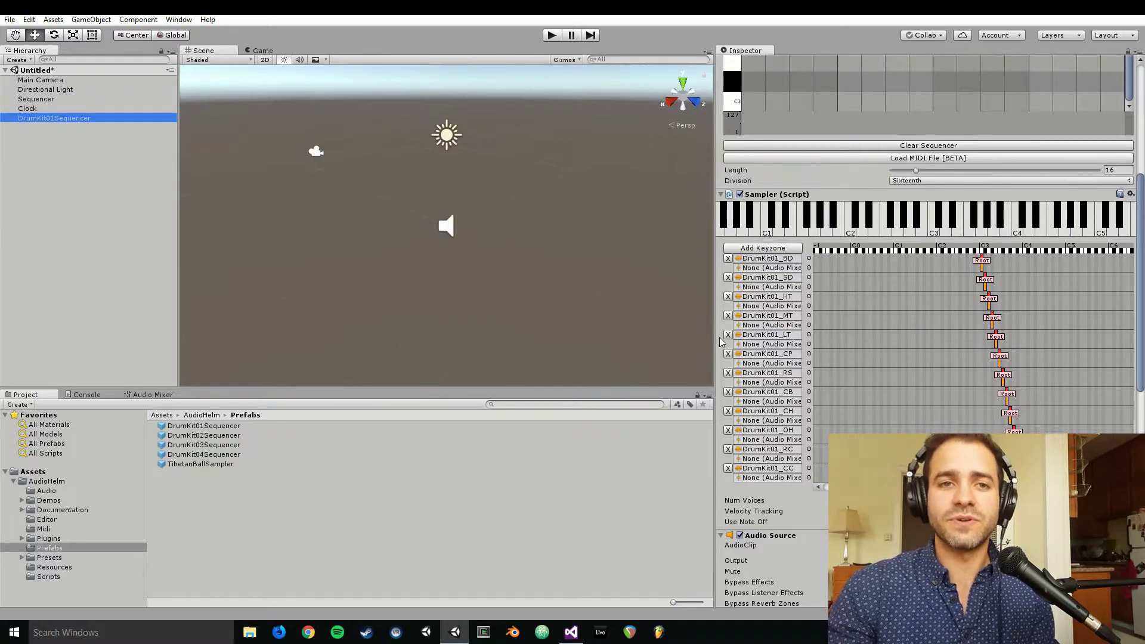
scroll(720, 341, up, 5)
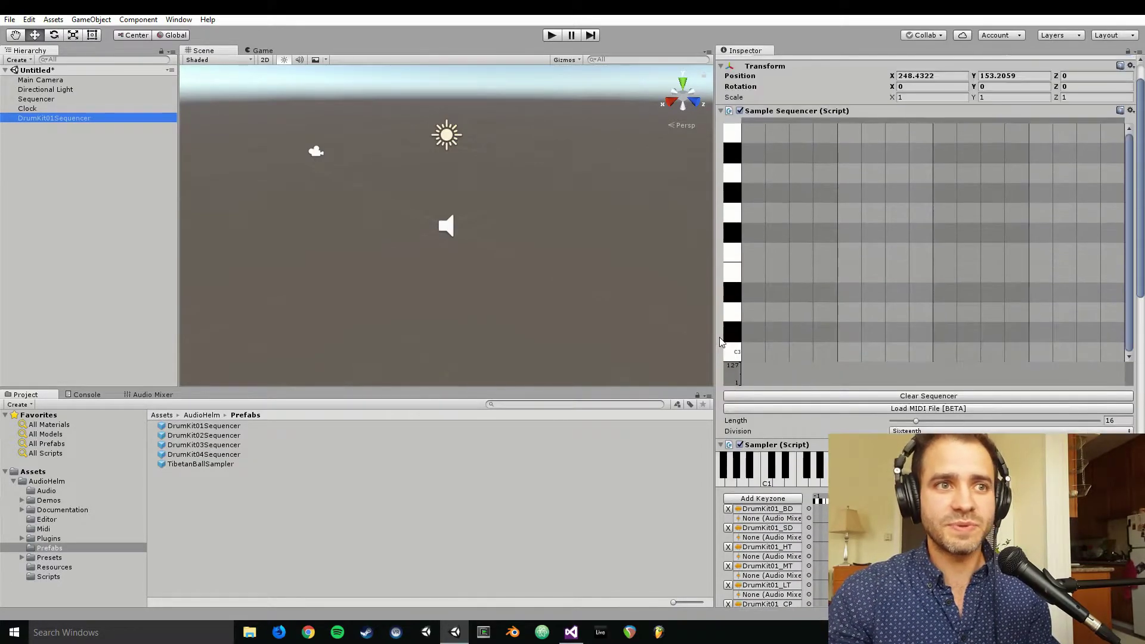
click(732, 356)
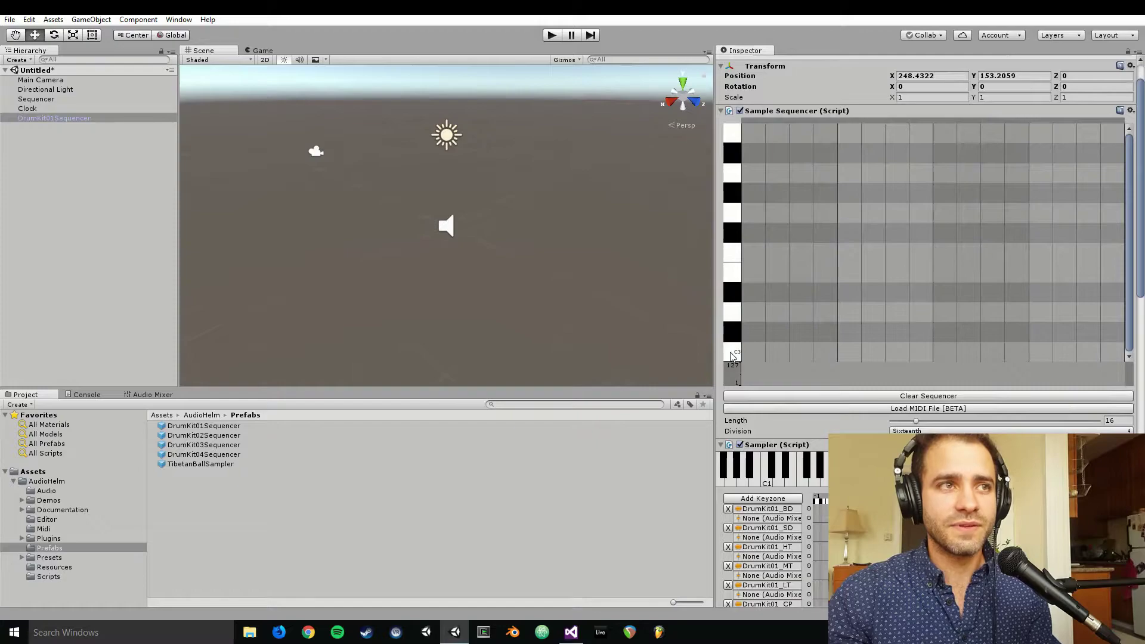
click(733, 356)
click(732, 356)
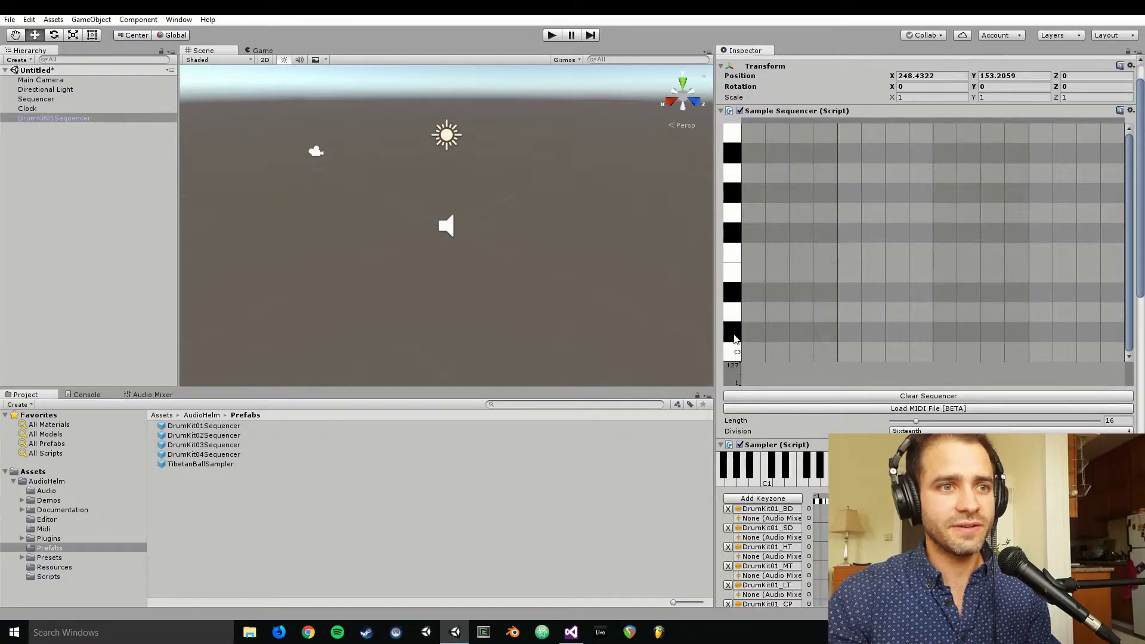
click(735, 328)
click(735, 321)
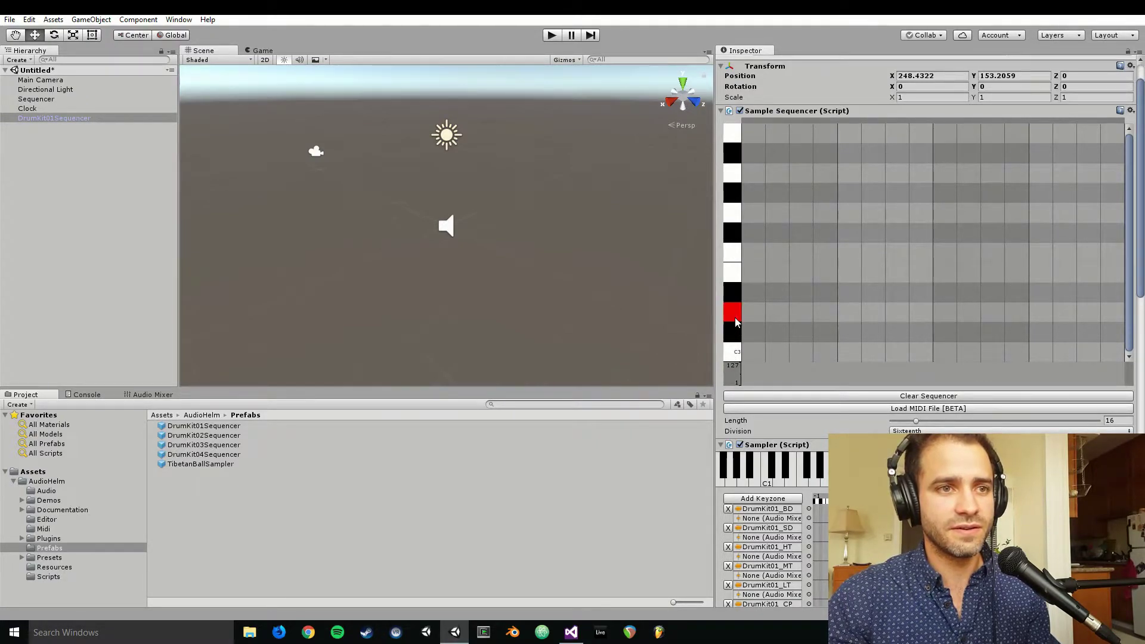
click(732, 293)
click(732, 275)
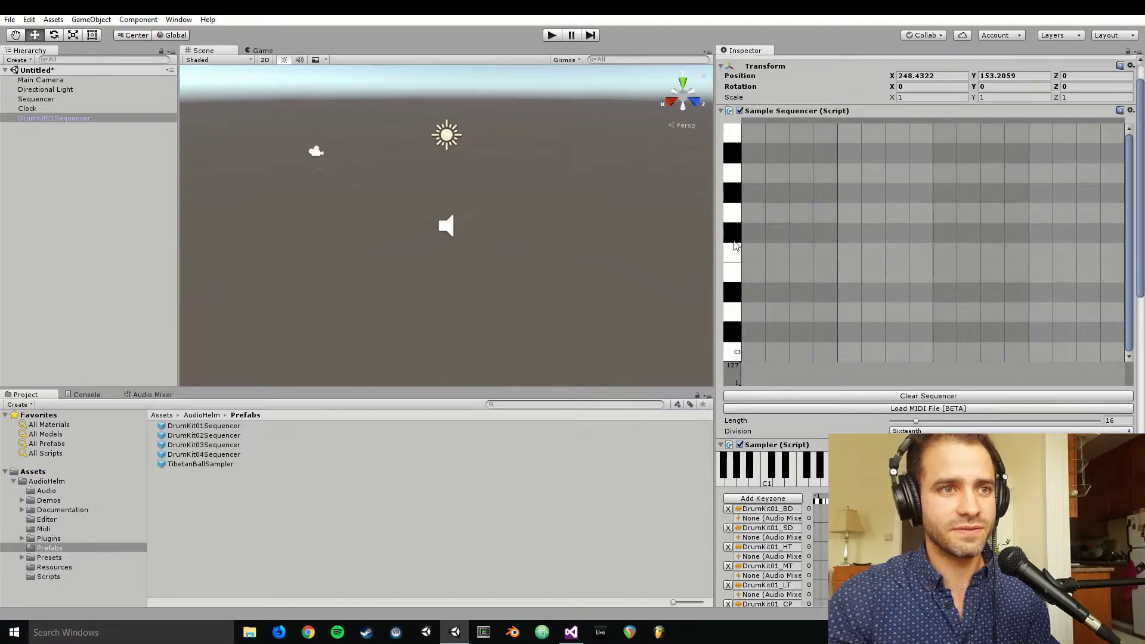
click(733, 255)
- Place C3 notes on steps 1, 5, 9 and 13, plus next-row notes on steps 5 and 13
click(733, 173)
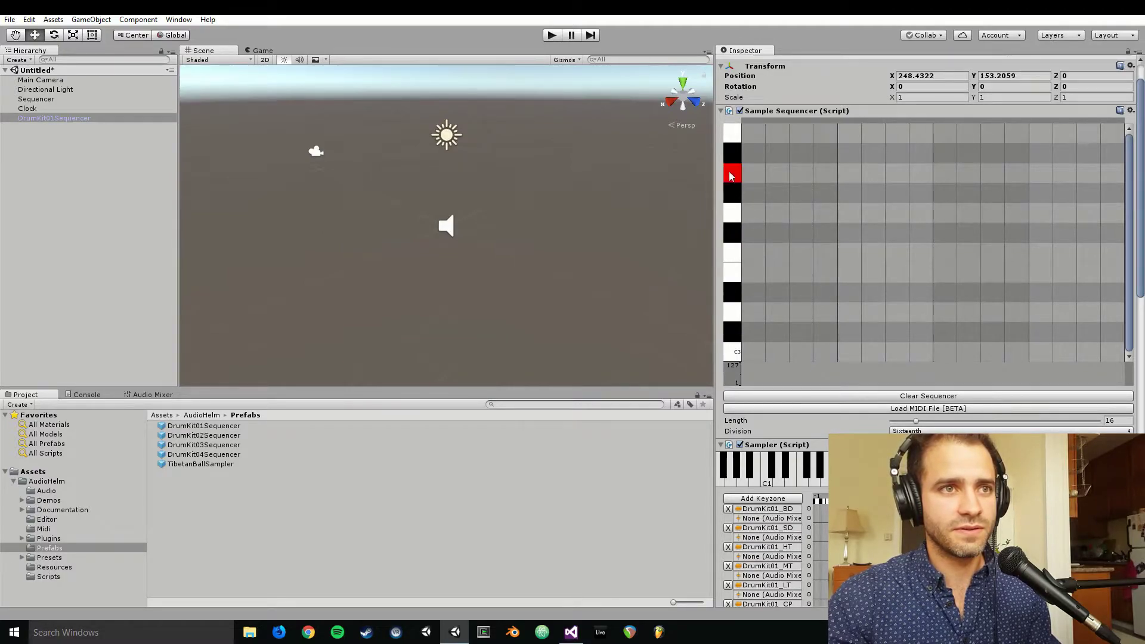
click(739, 137)
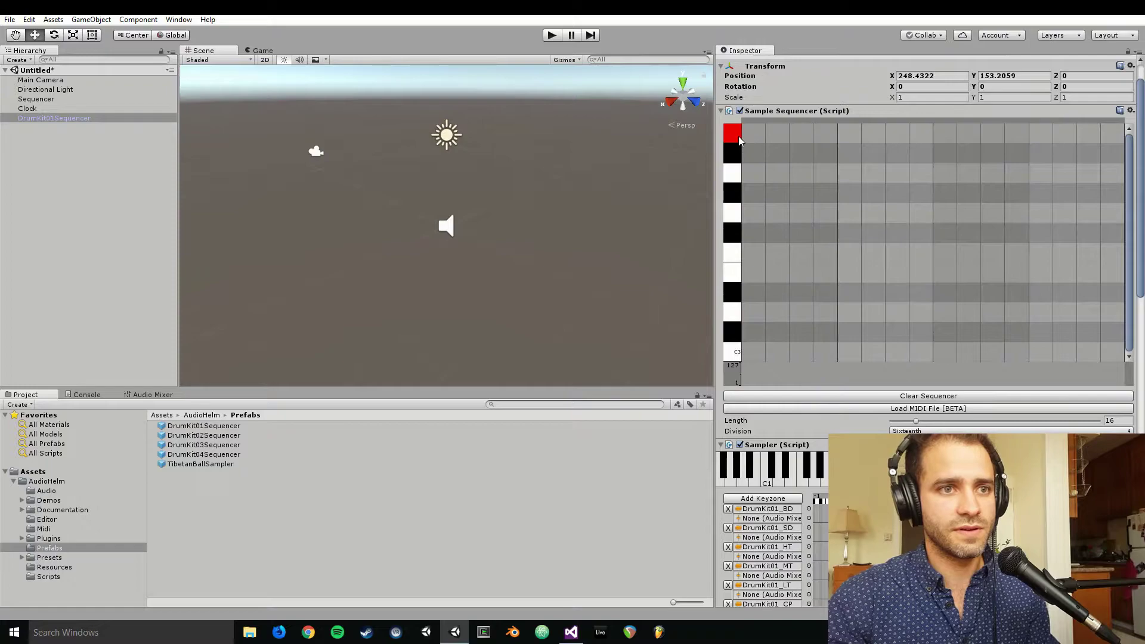
click(754, 352)
click(849, 352)
click(945, 352)
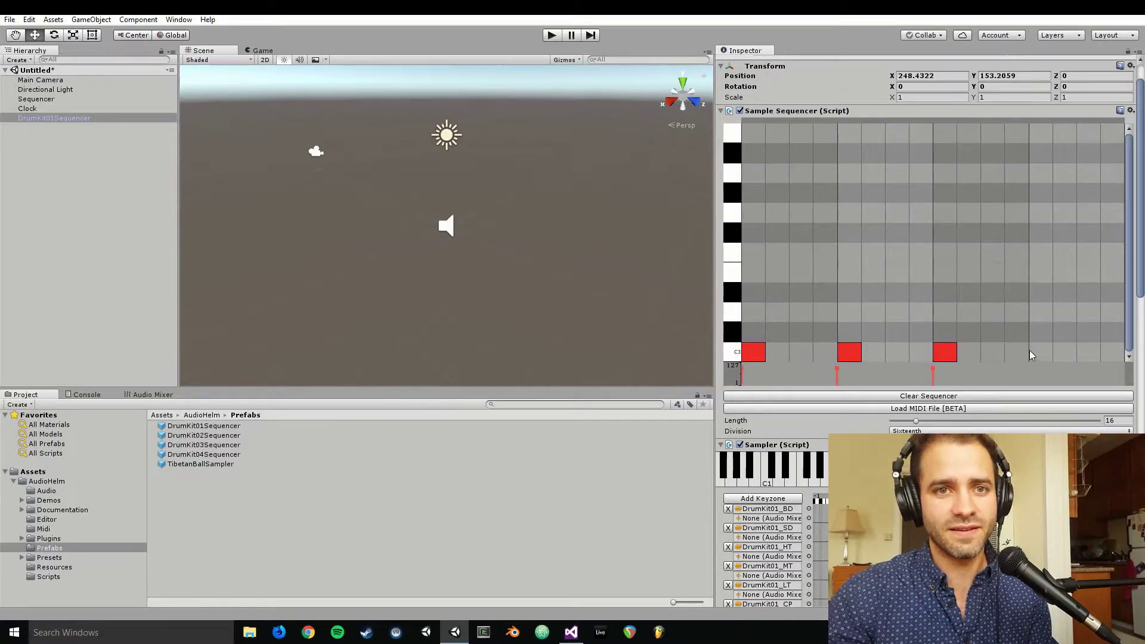
click(1030, 355)
click(854, 335)
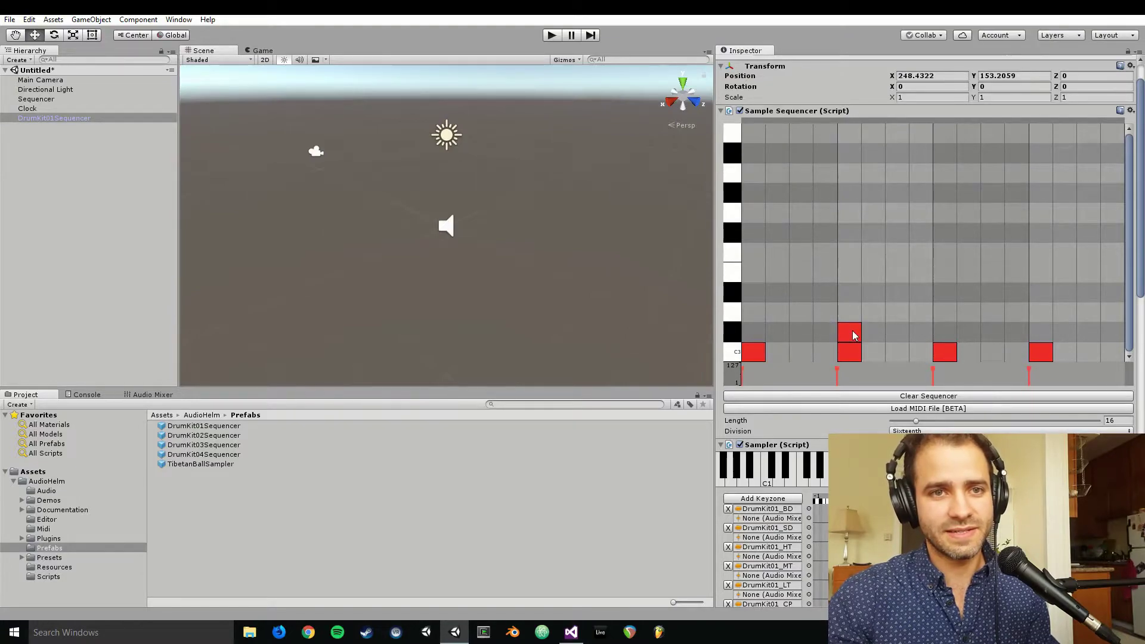
click(1045, 334)
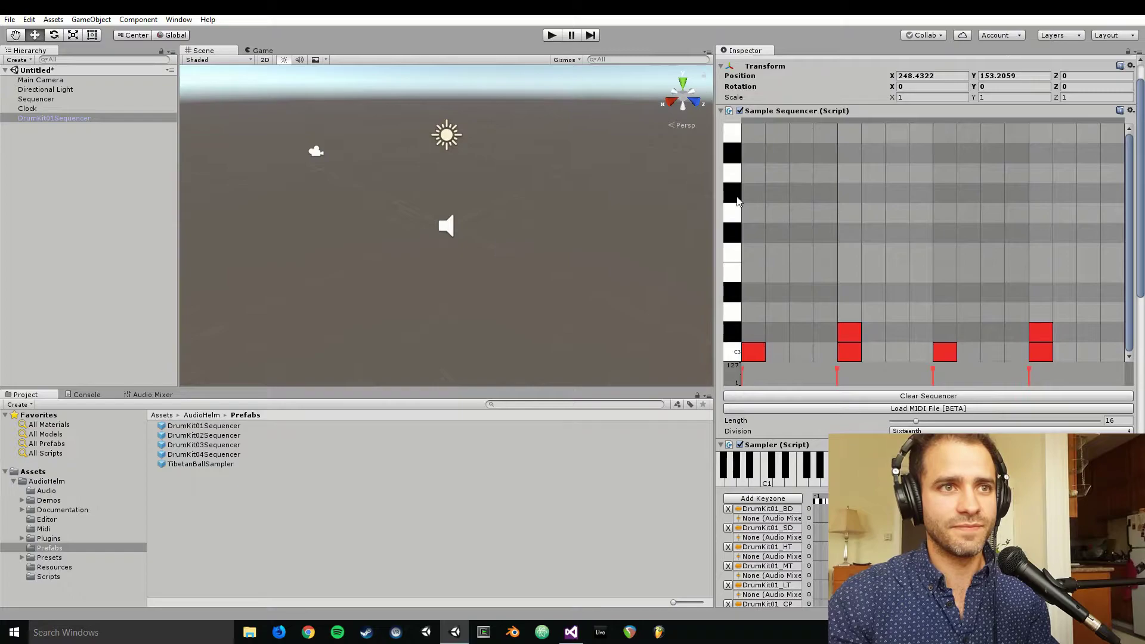
- Add higher-row notes on steps 3, 7, 11 and 15, and play the scene to hear the beat
click(801, 192)
click(897, 192)
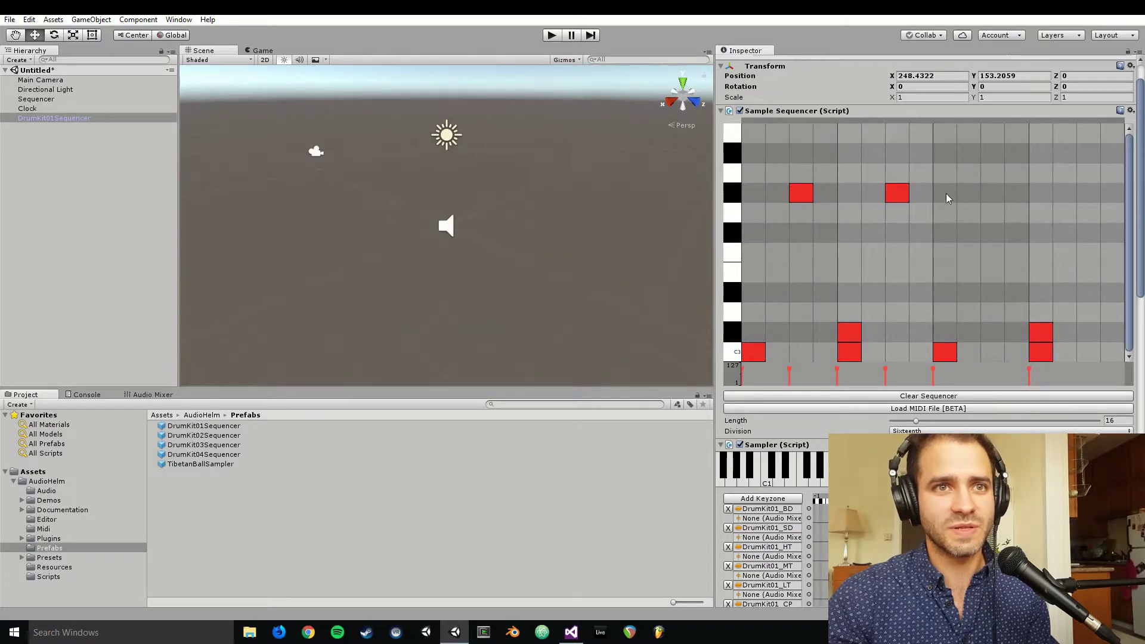
click(991, 194)
click(1089, 192)
click(553, 35)
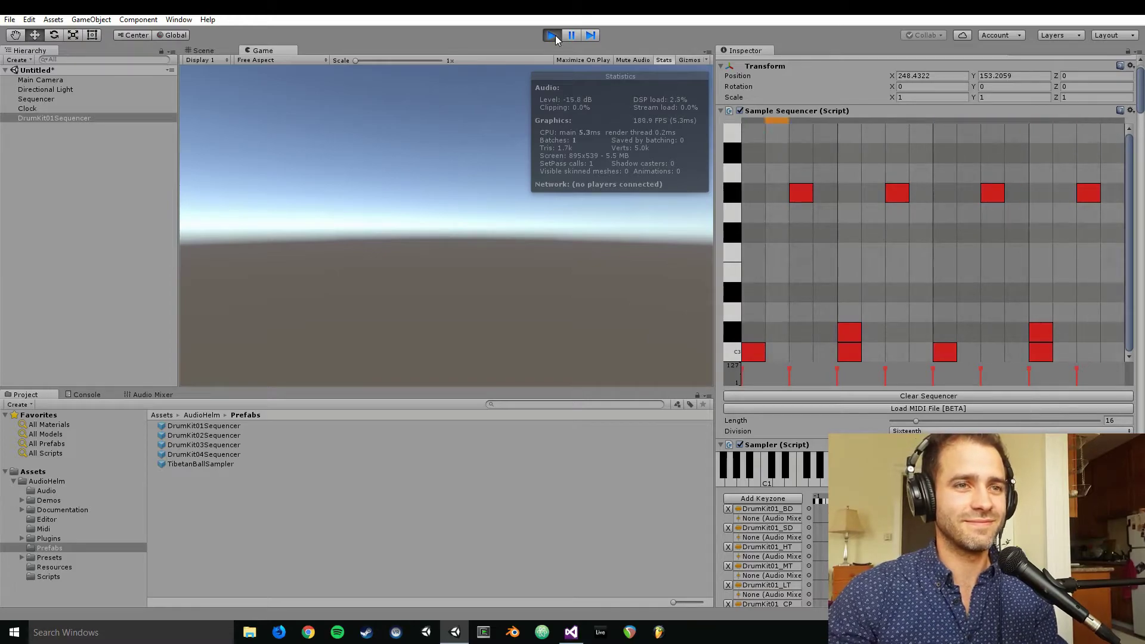
- Restart playback, try Thirty Second division and long notes in the grid, then stop
click(552, 36)
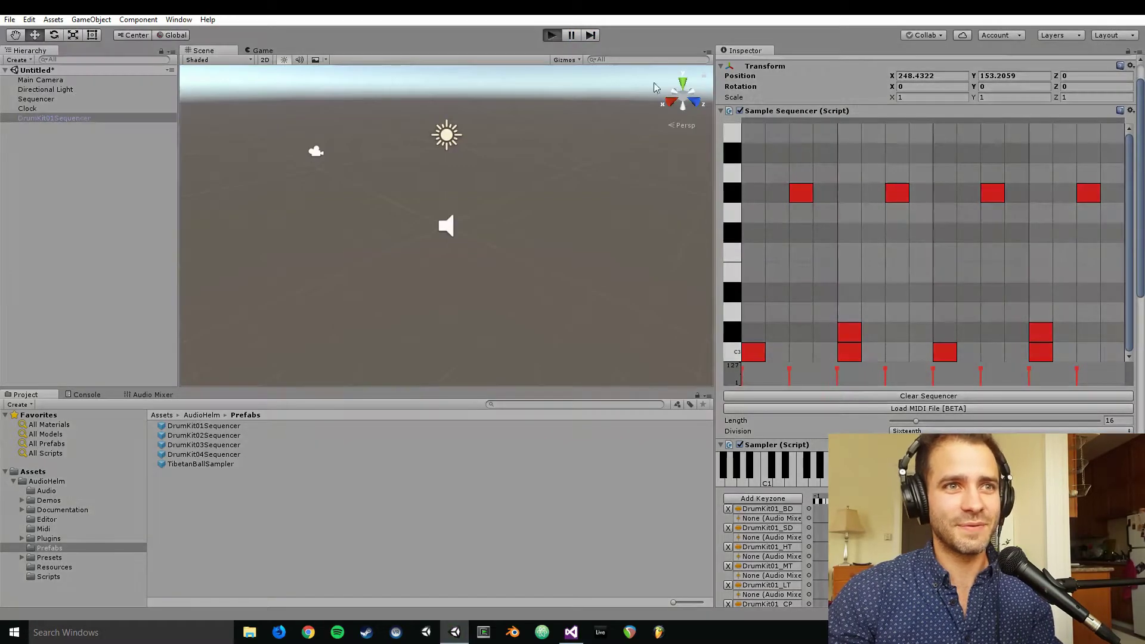
key(ctrl+p)
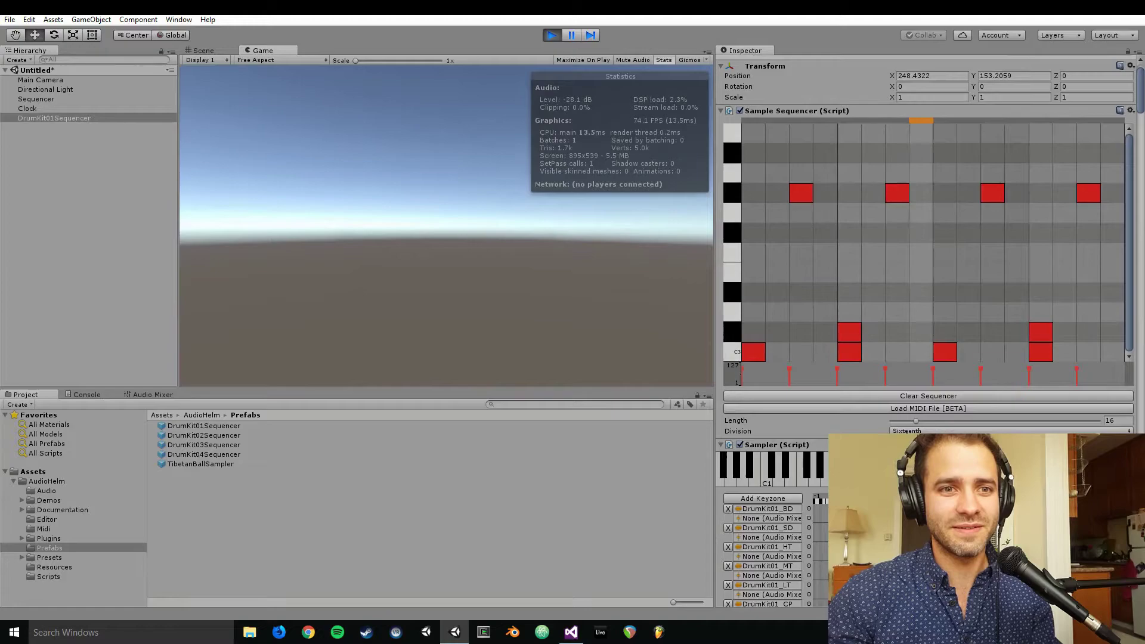
click(931, 444)
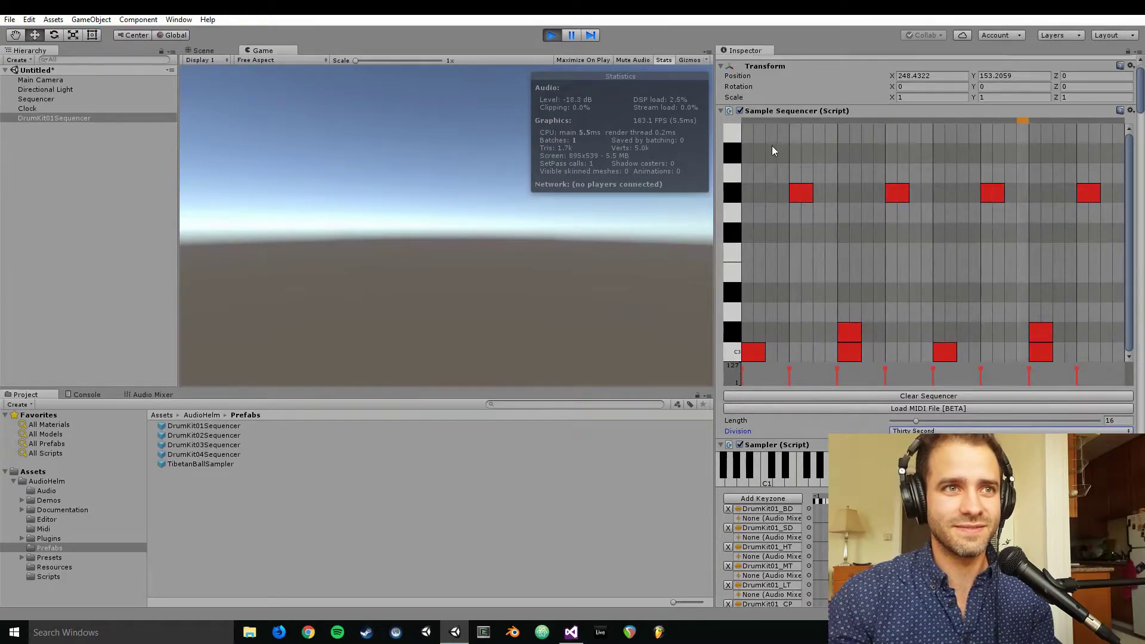
drag(855, 272, 900, 277)
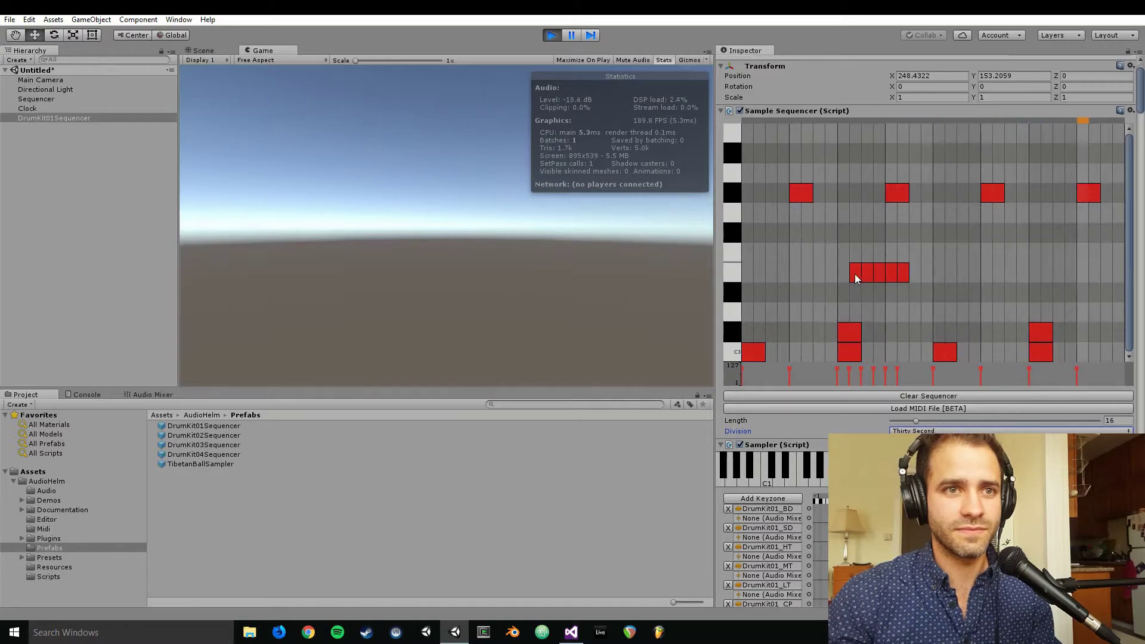
drag(852, 274, 901, 274)
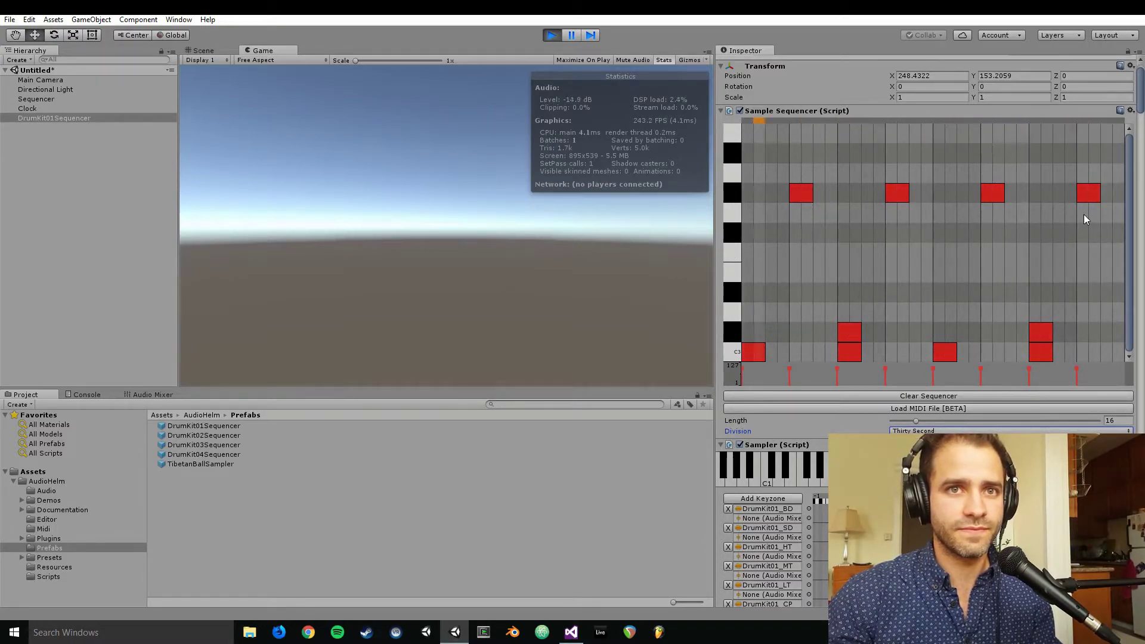
drag(1082, 213, 1119, 213)
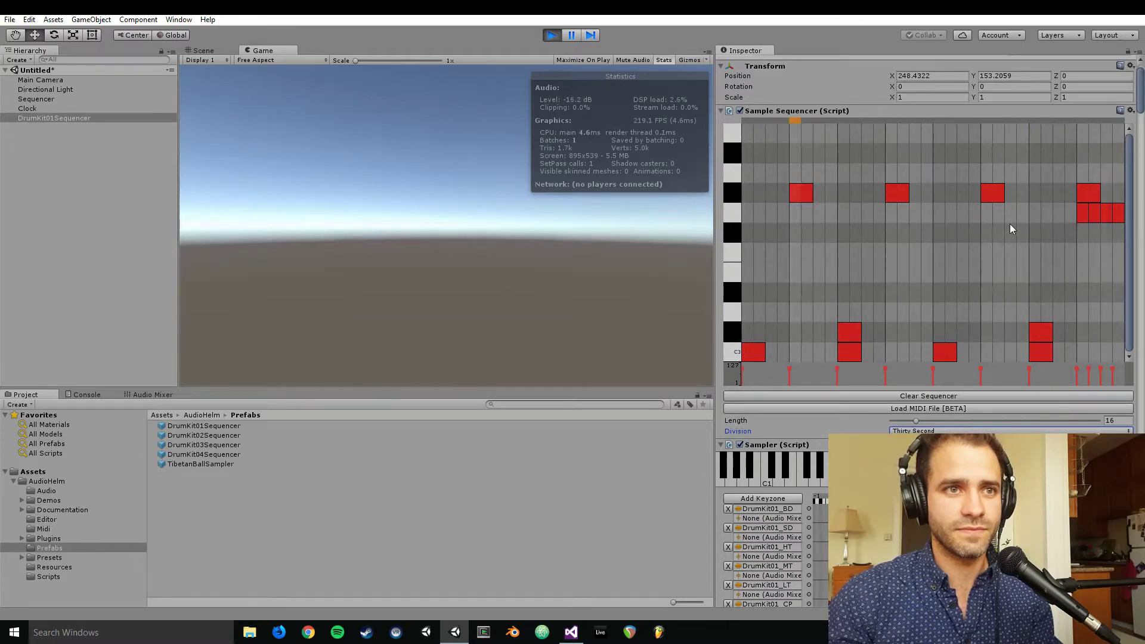
click(552, 36)
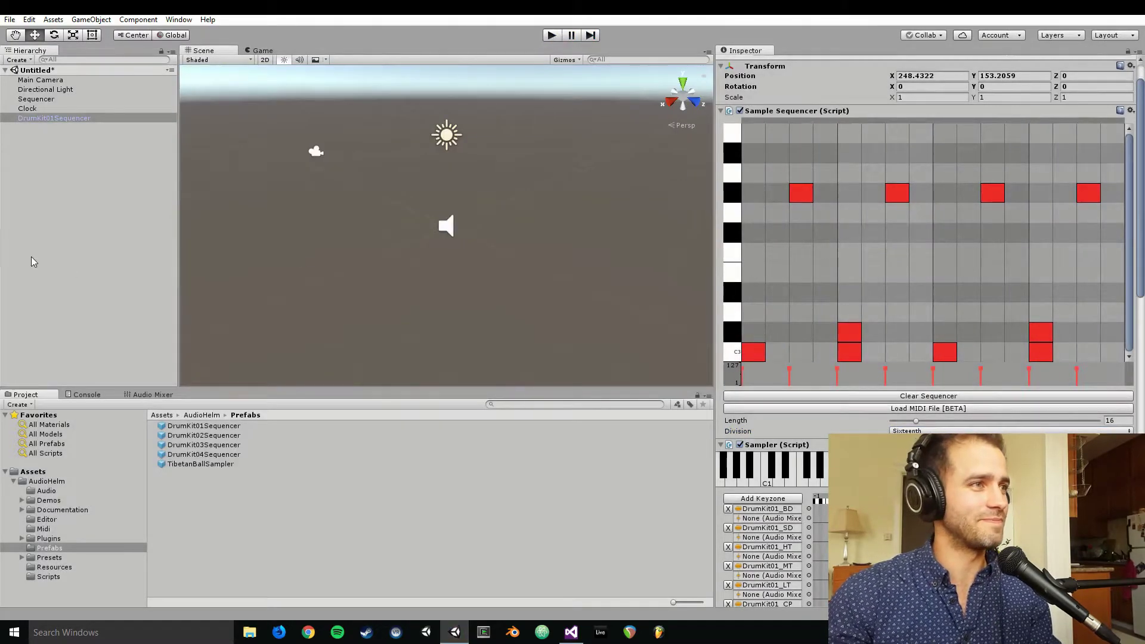
- Create an empty GameObject in the Hierarchy and name it SequenceGenerator
click(40, 233)
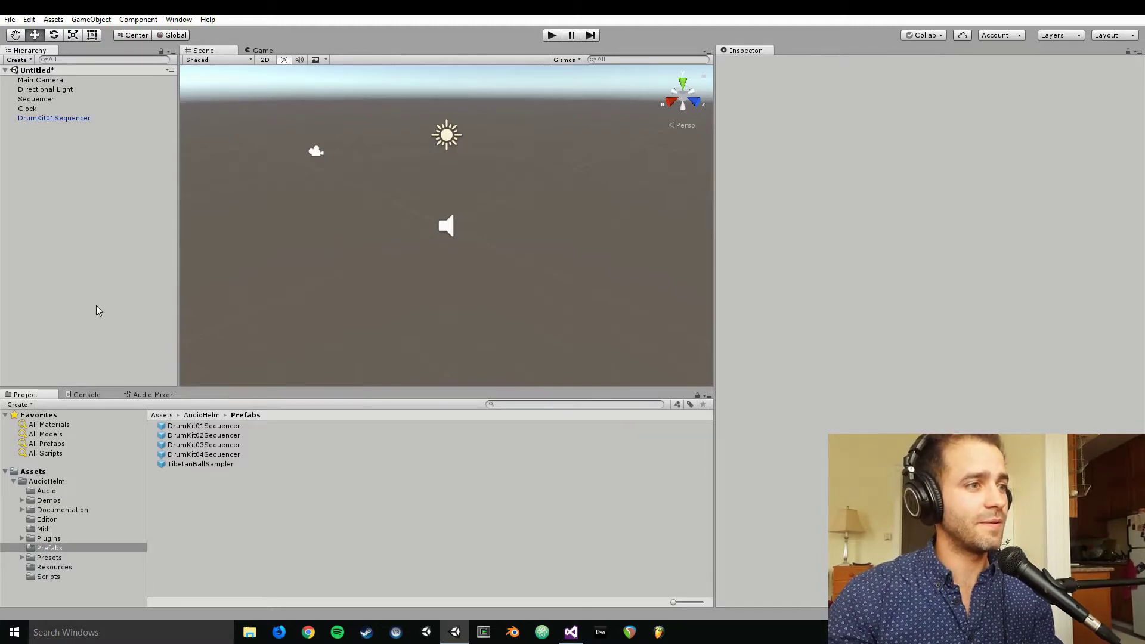
right_click(27, 150)
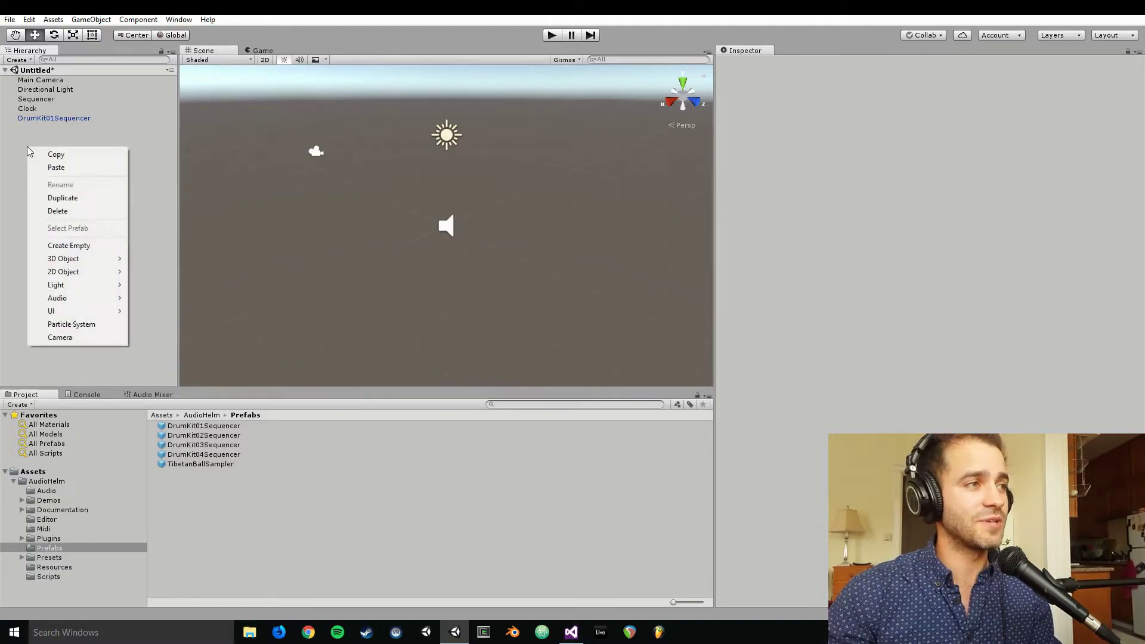
click(27, 149)
right_click(31, 168)
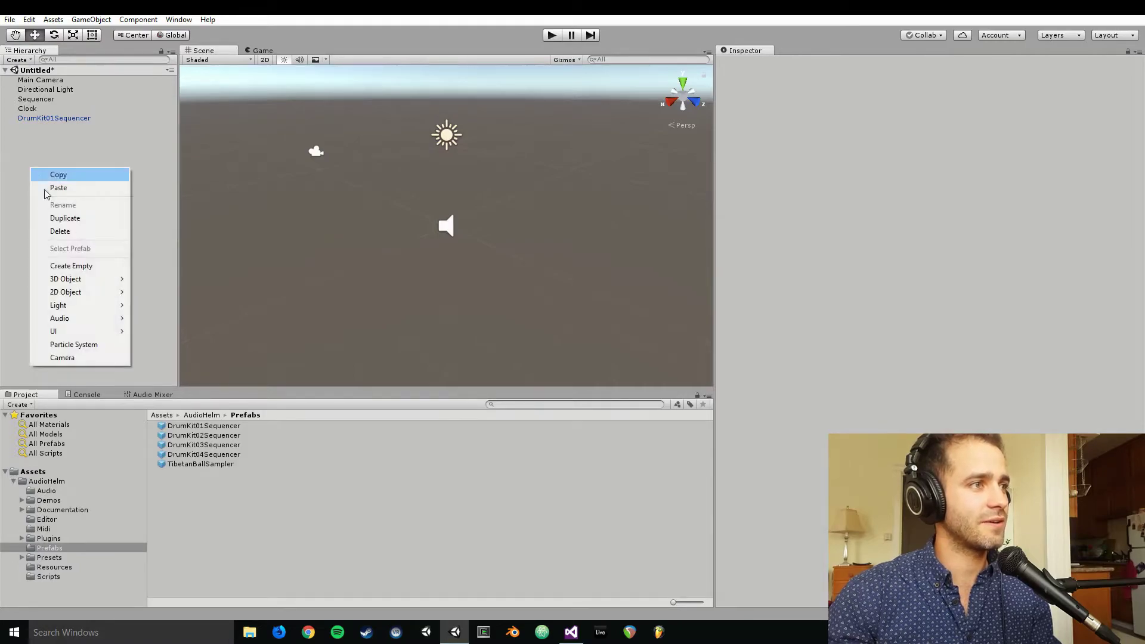
click(71, 266)
click(44, 129)
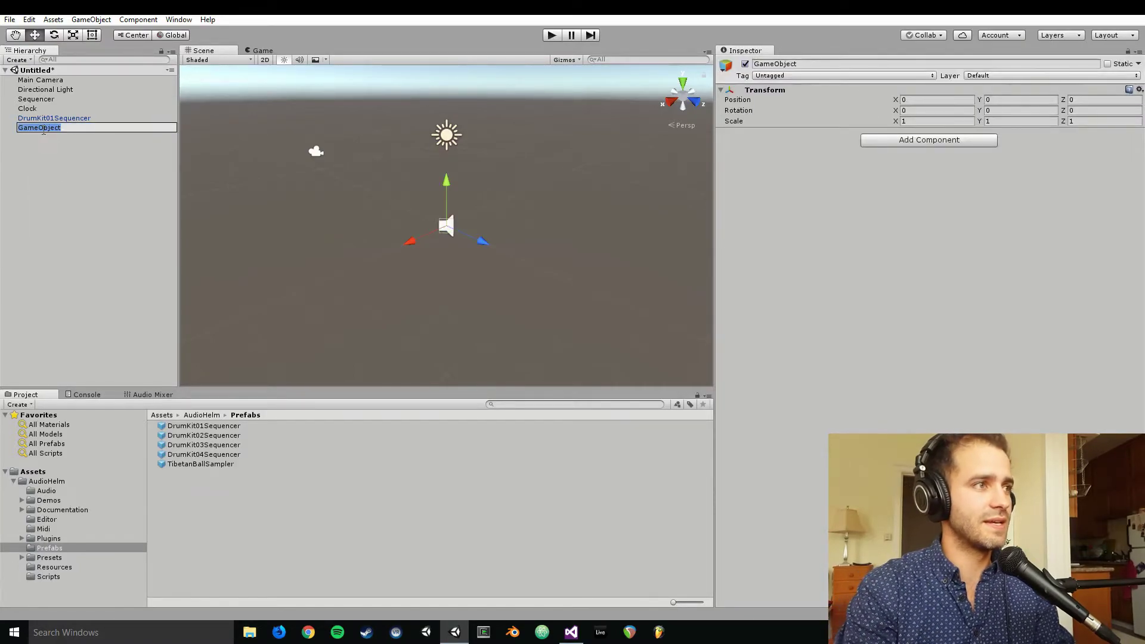
text(Sequence)
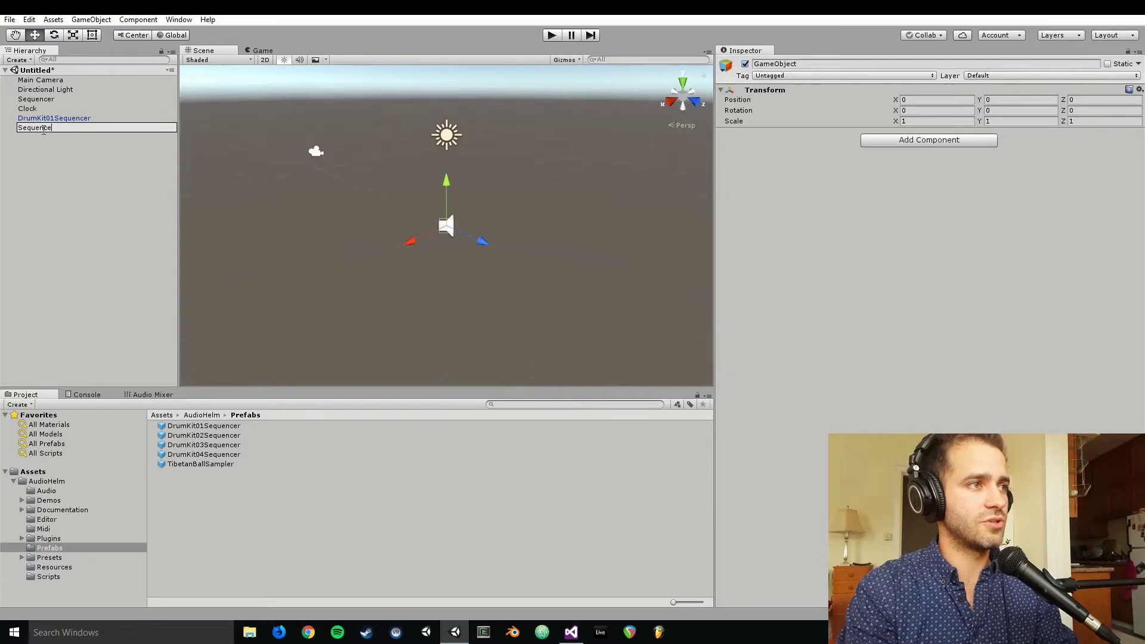
text(Generator)
key(Return)
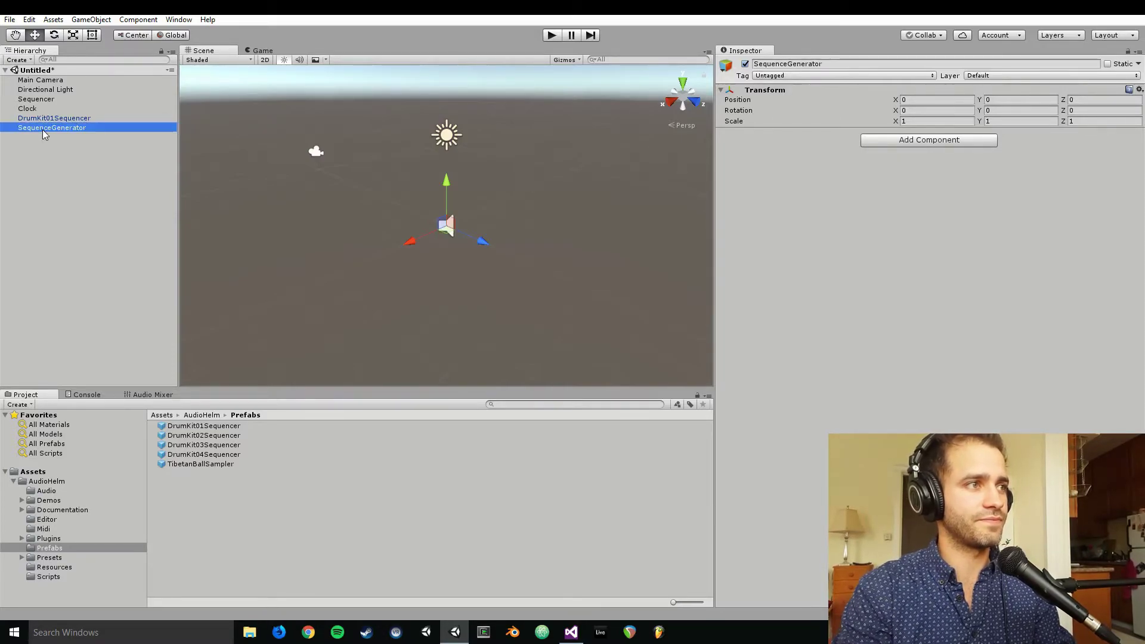
click(881, 143)
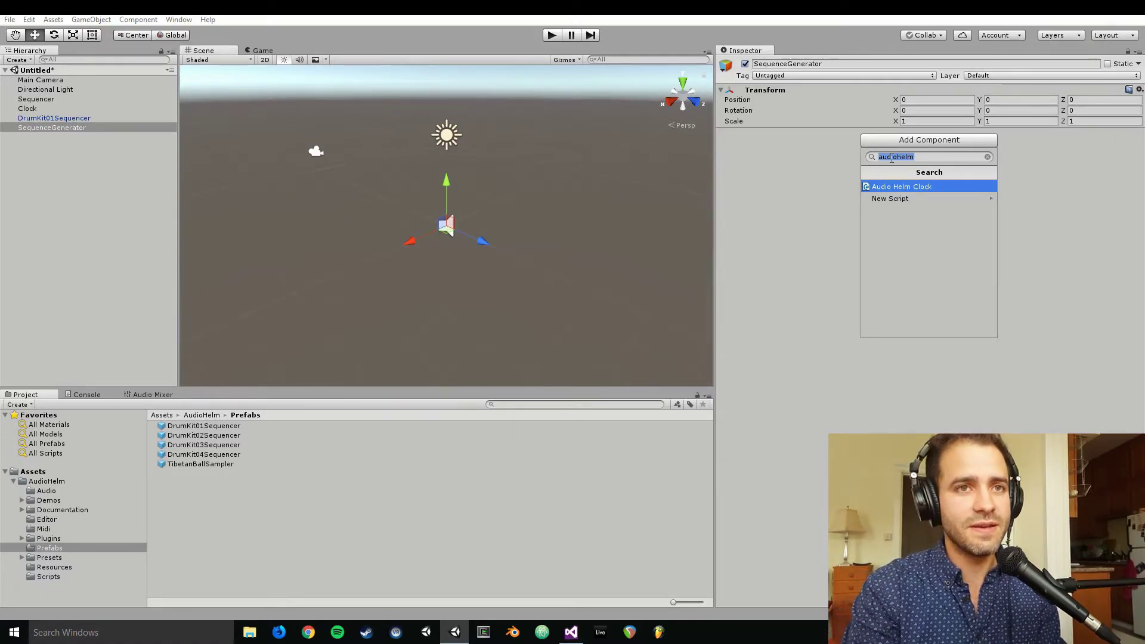
- Create and attach a new IncreasingSequence script, then open it in Visual Studio
text(Ind)
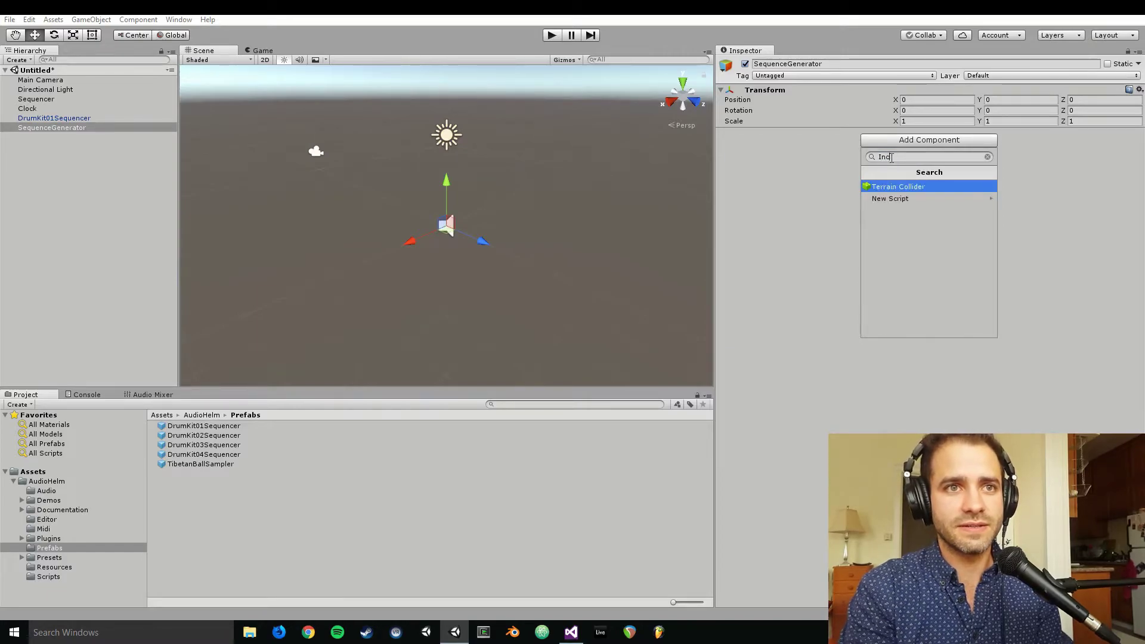
text(reasing)
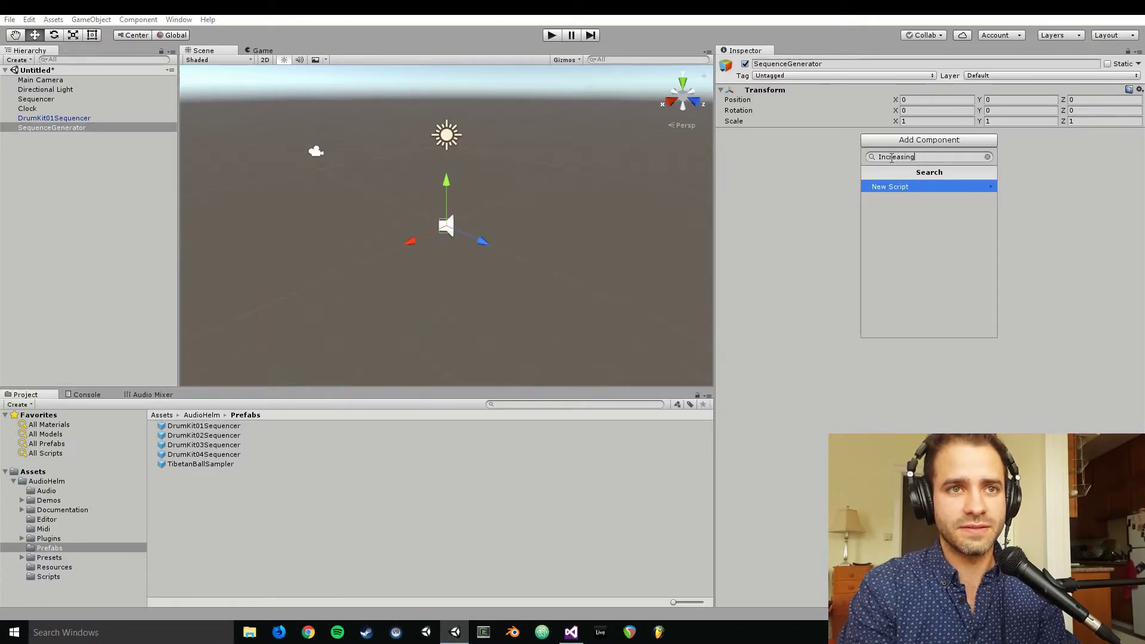
text(Sequence)
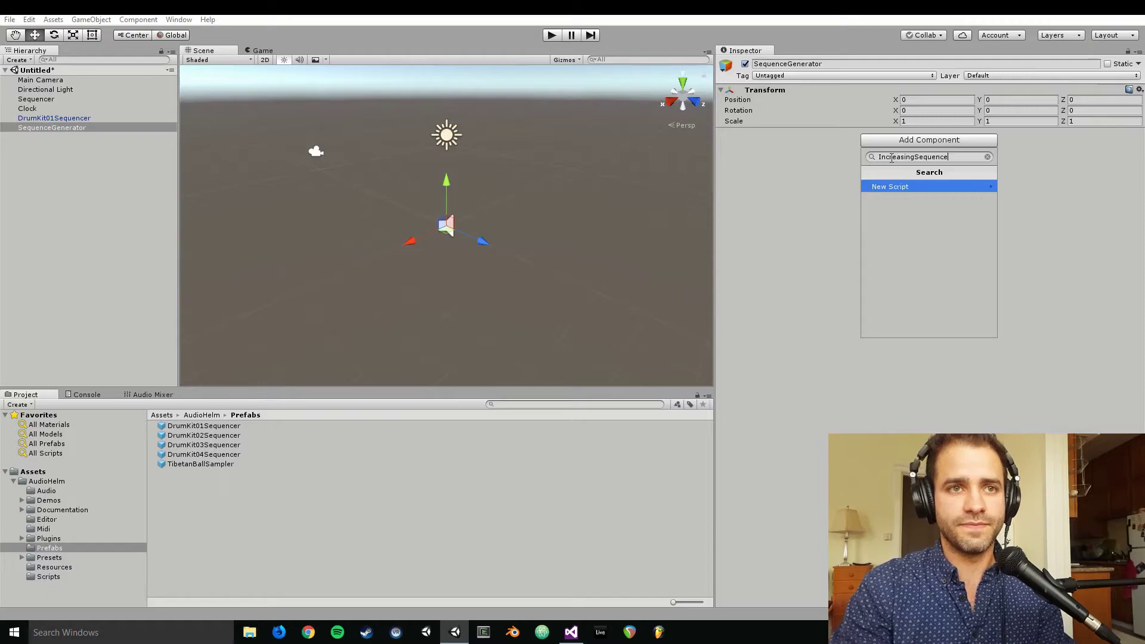
key(Return)
click(907, 328)
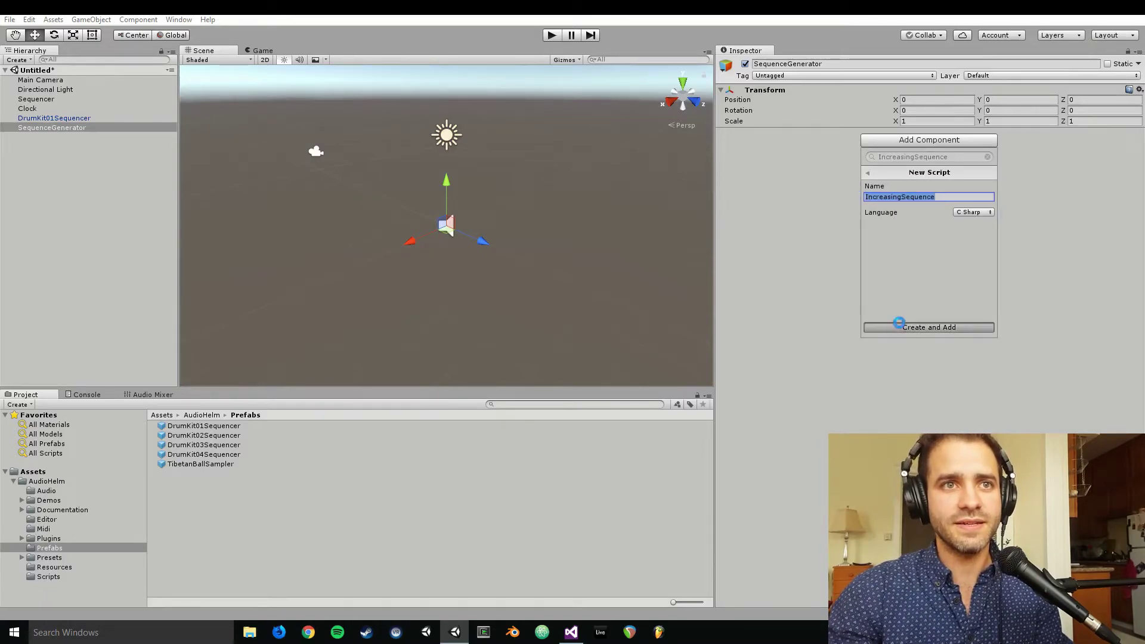
double_click(932, 146)
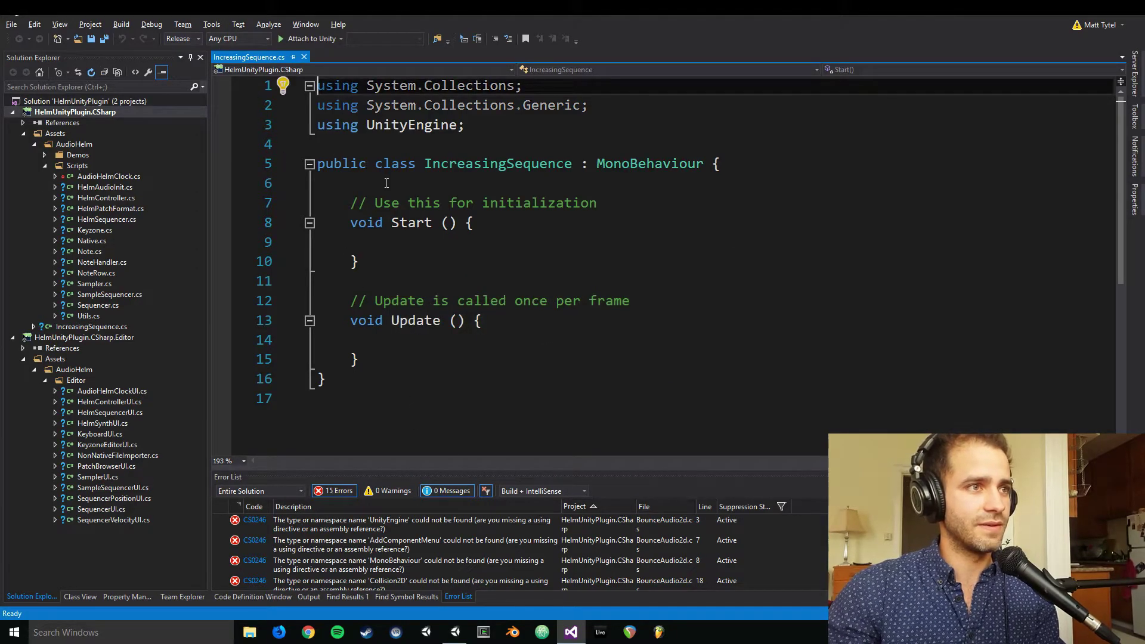
- Declare a public AudioHelm.Sequencer field named sequencer in the class
click(496, 177)
key(Return)
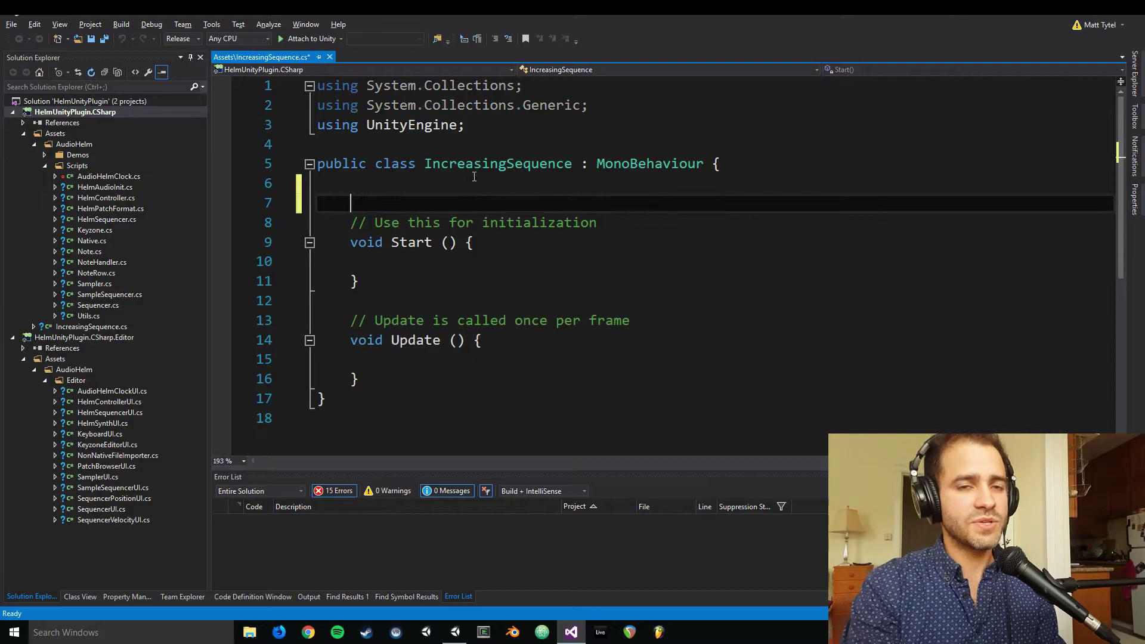
text(publi)
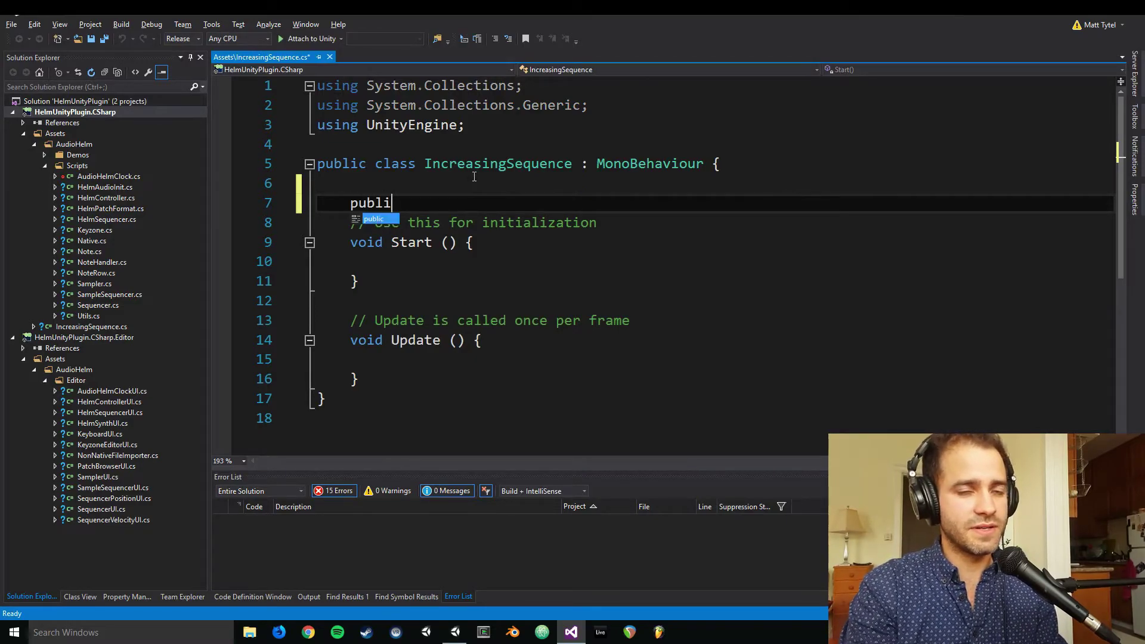
text(c AudioH)
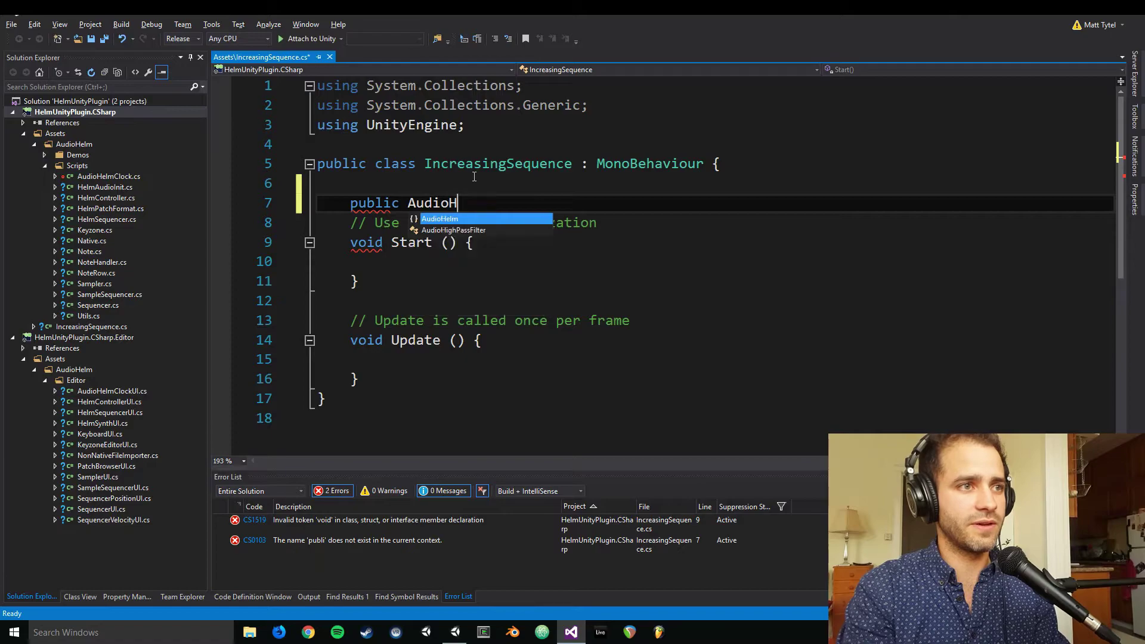
text(elm.Sequewncer)
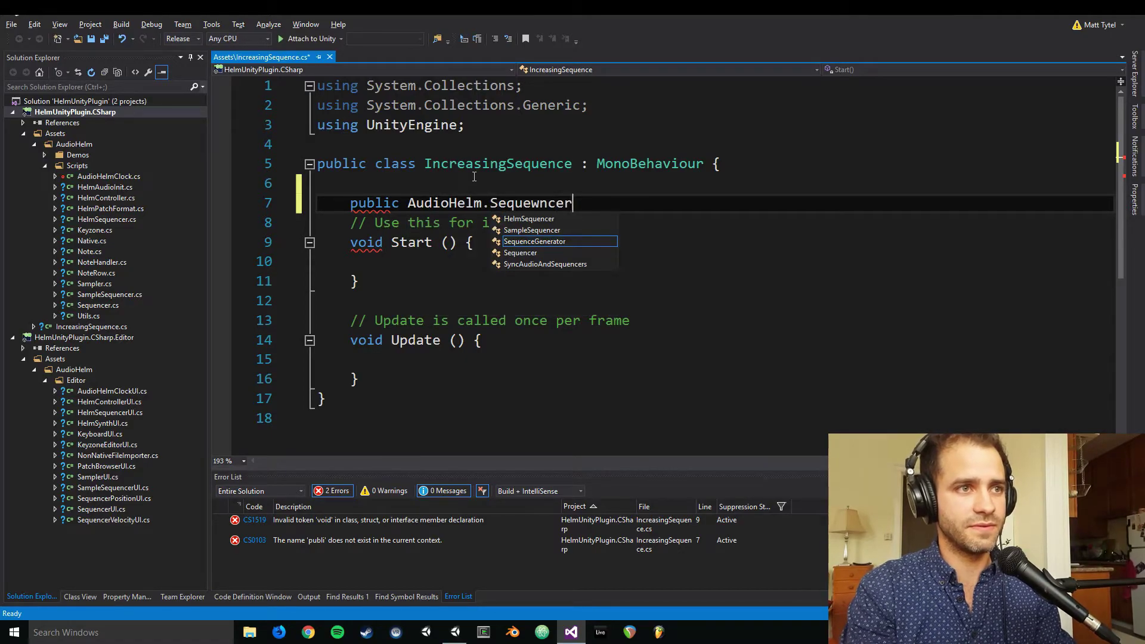
key(BackSpace)
key(BackSpace)
key(BackSpace)
key(BackSpace)
key(BackSpace)
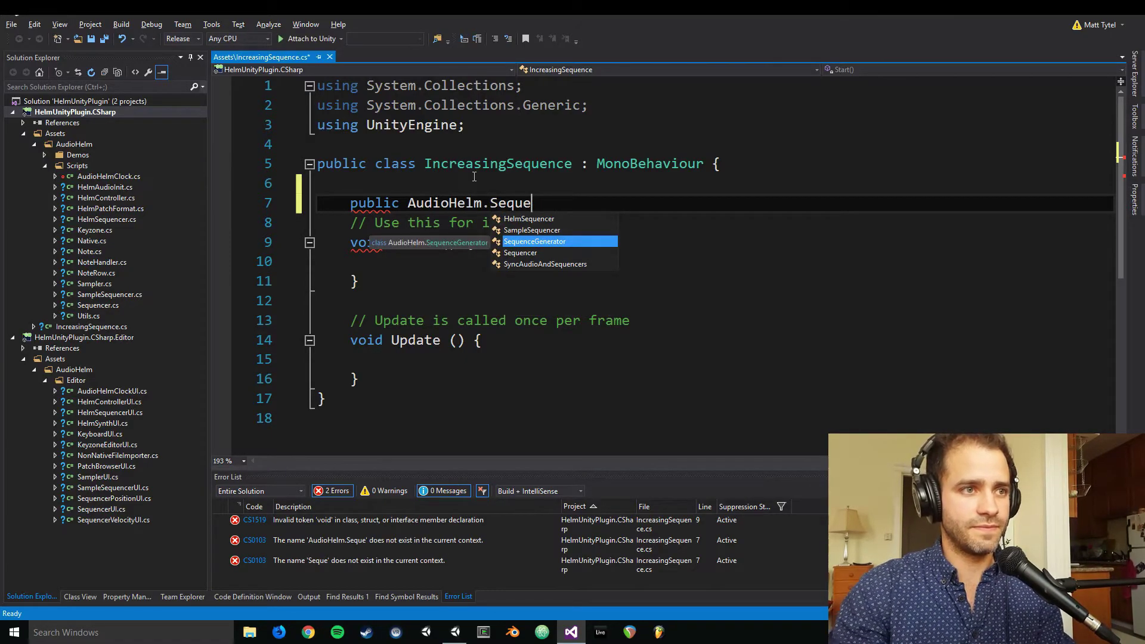
text(ncer sequencer;)
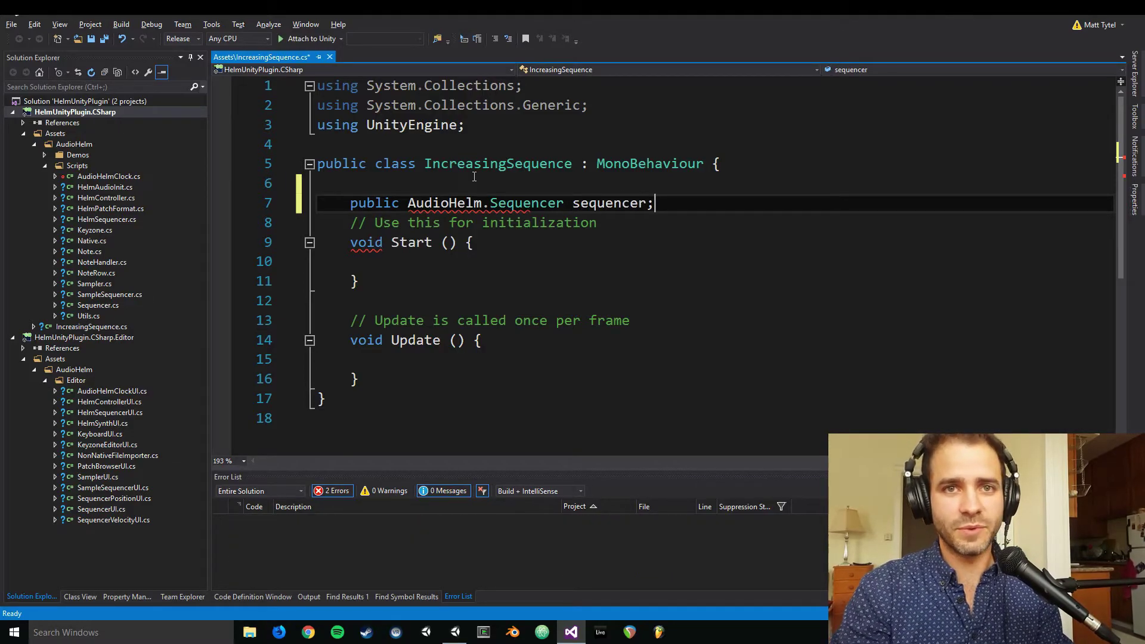
- Add public int fields increase = 3 and startingNote = 20, saving the script
key(Return)
key(Return)
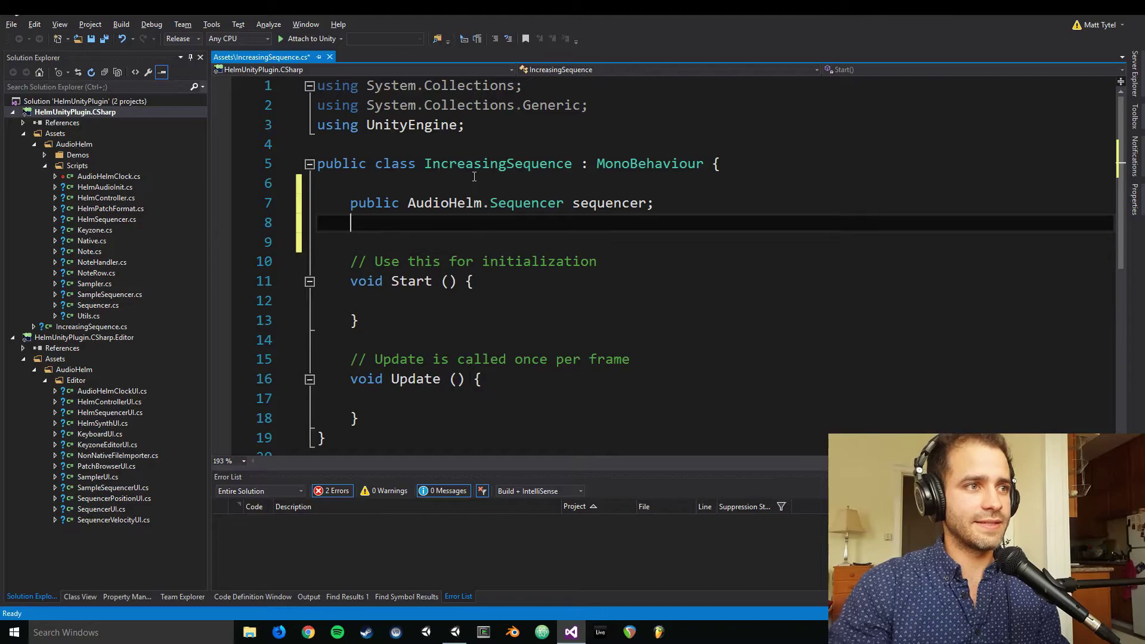
text(public )
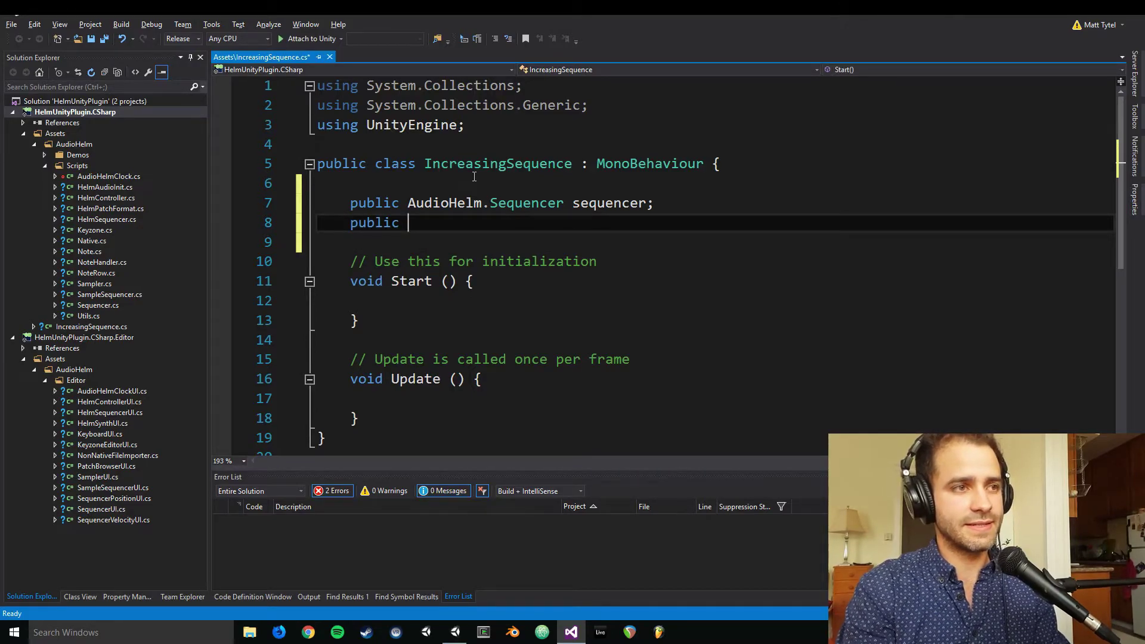
text(int )
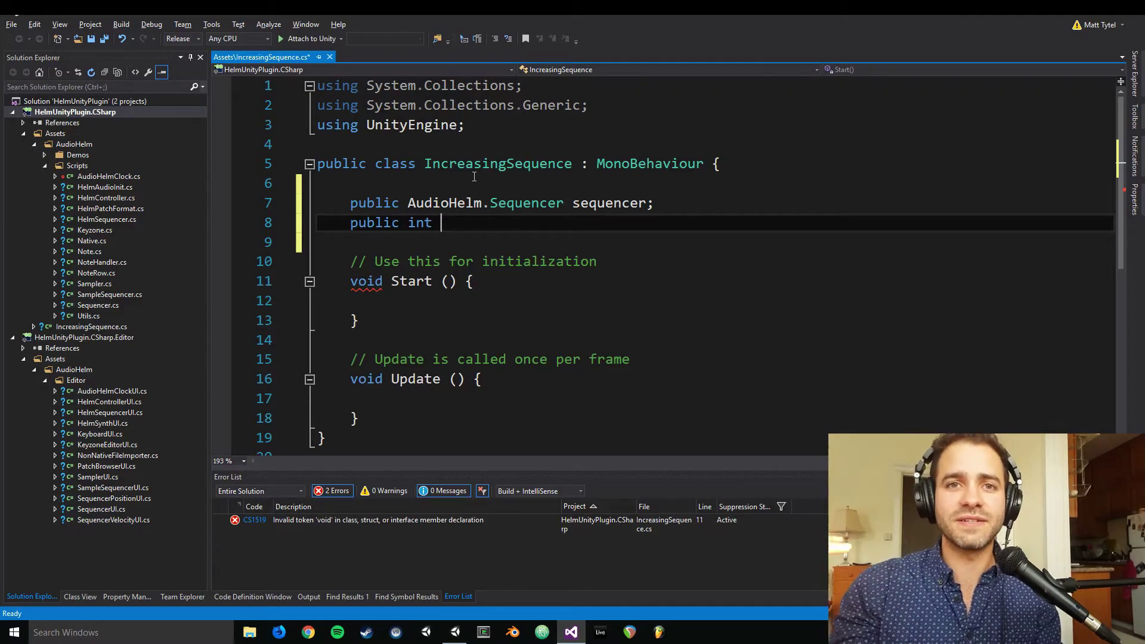
text(increase = )
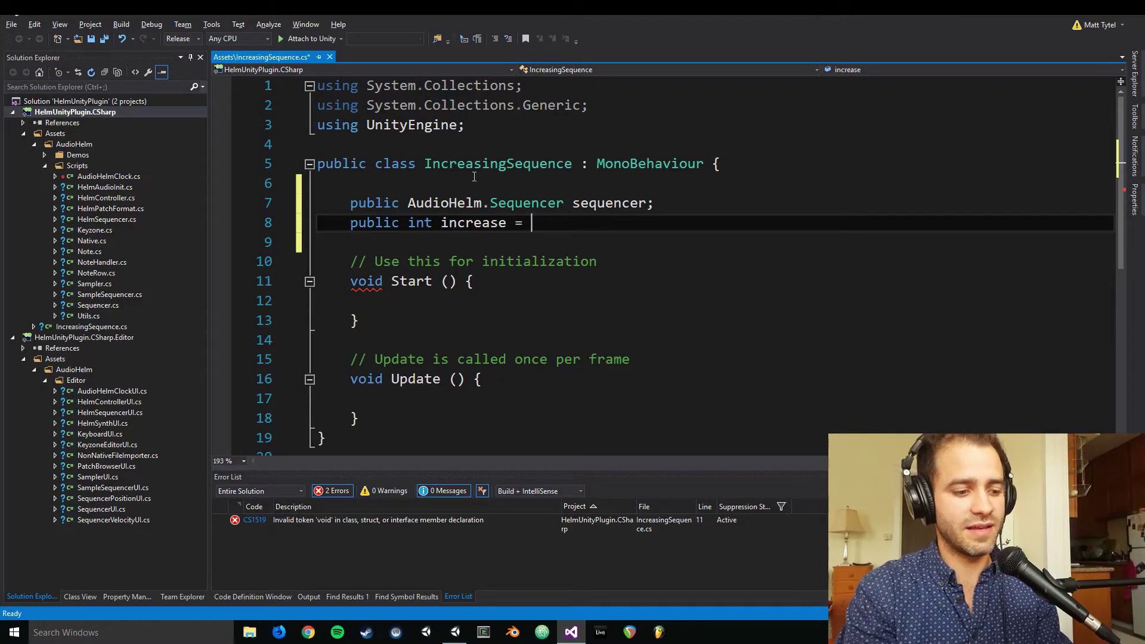
text(3;)
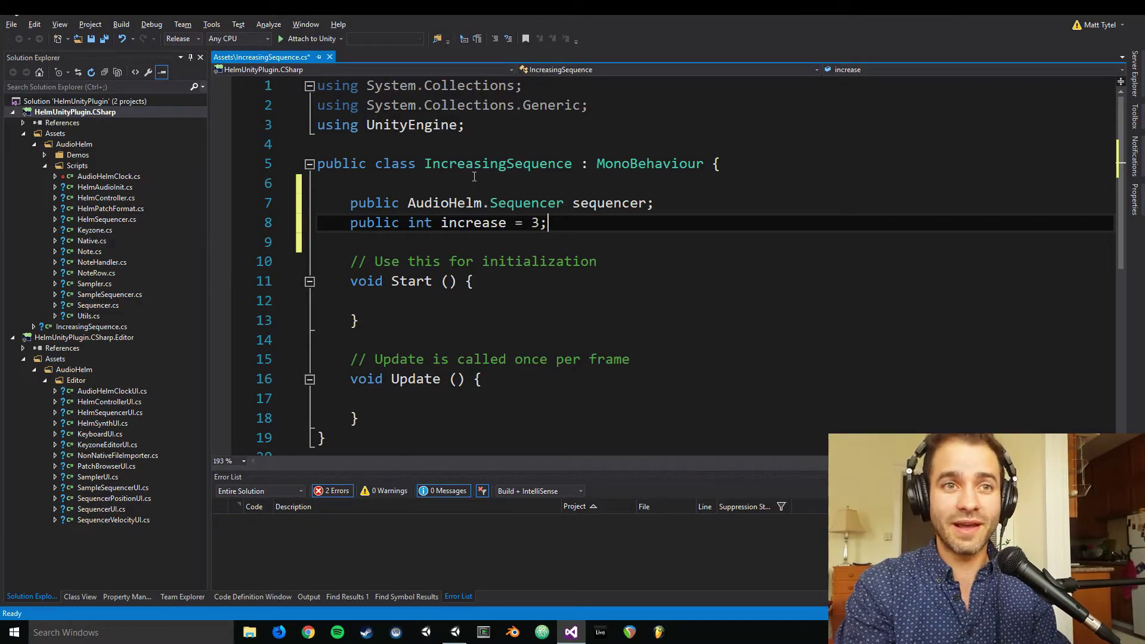
key(ctrl+s)
key(Return)
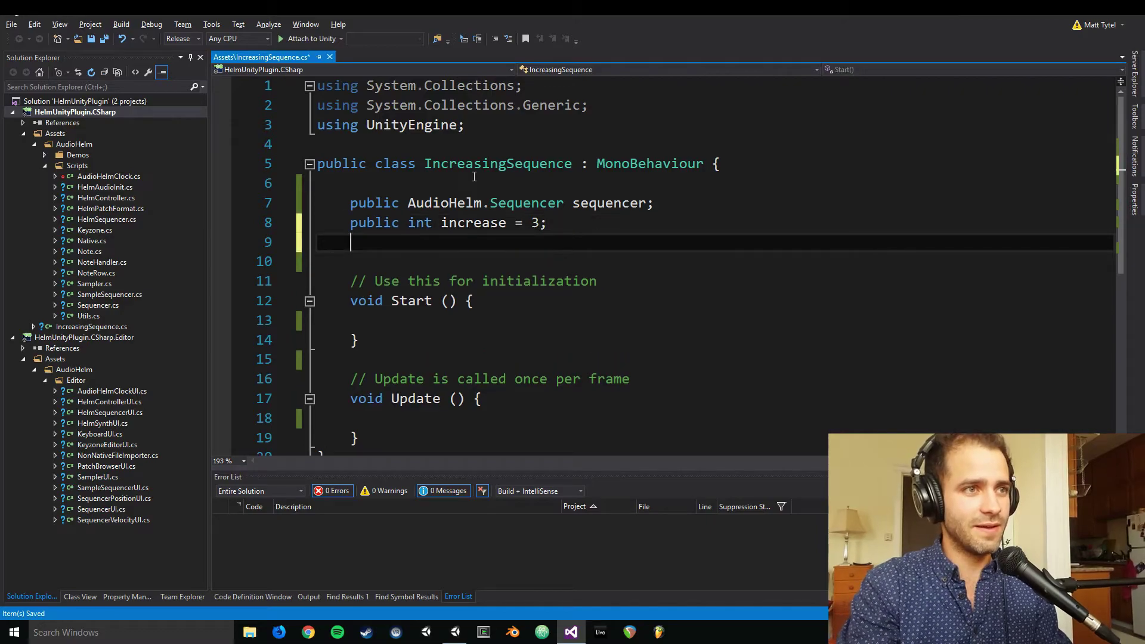
text(public)
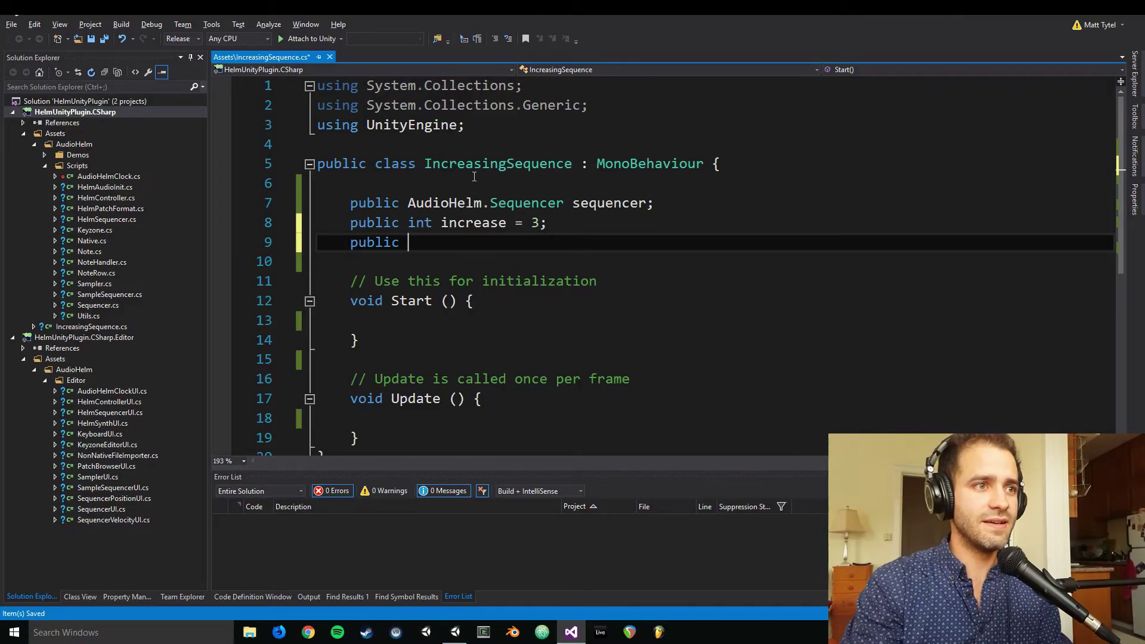
text(int )
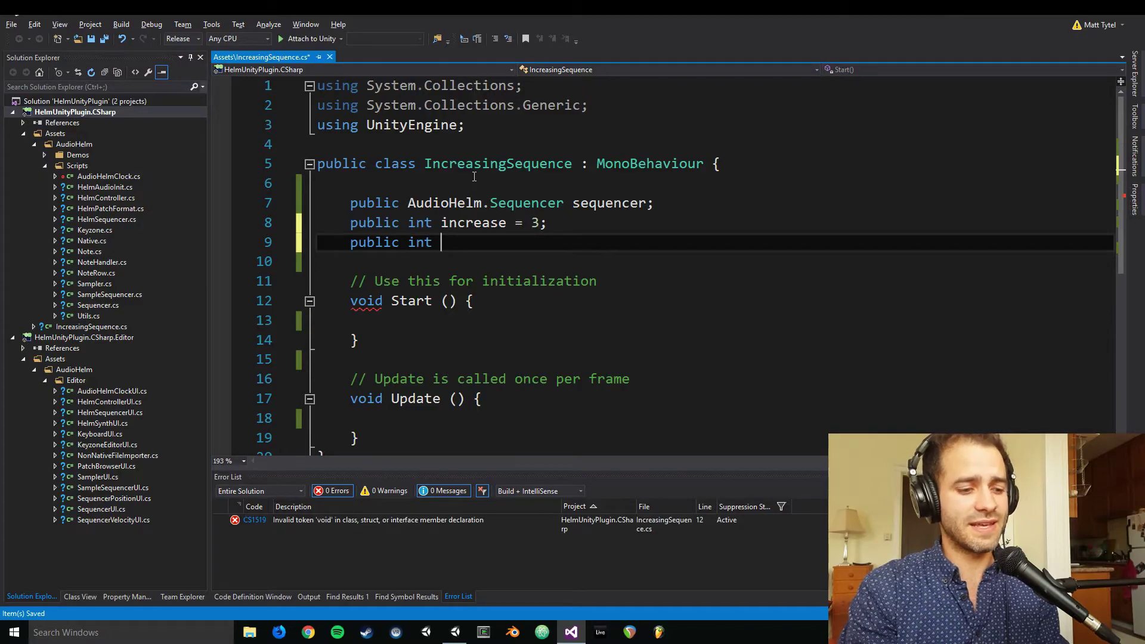
text(sta)
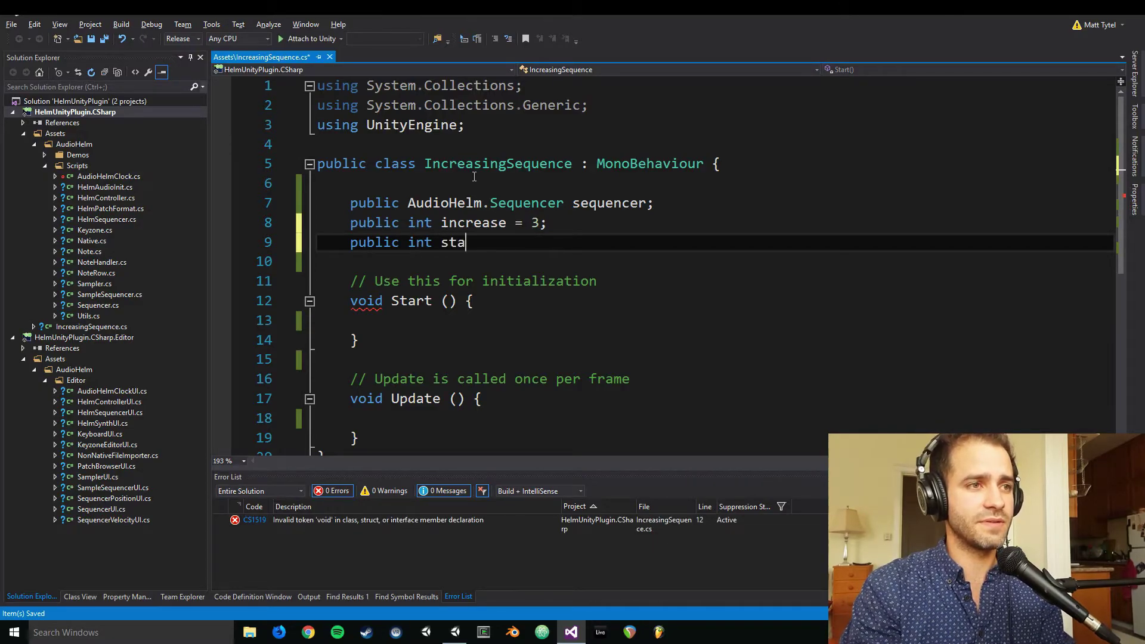
text(rtingNote -)
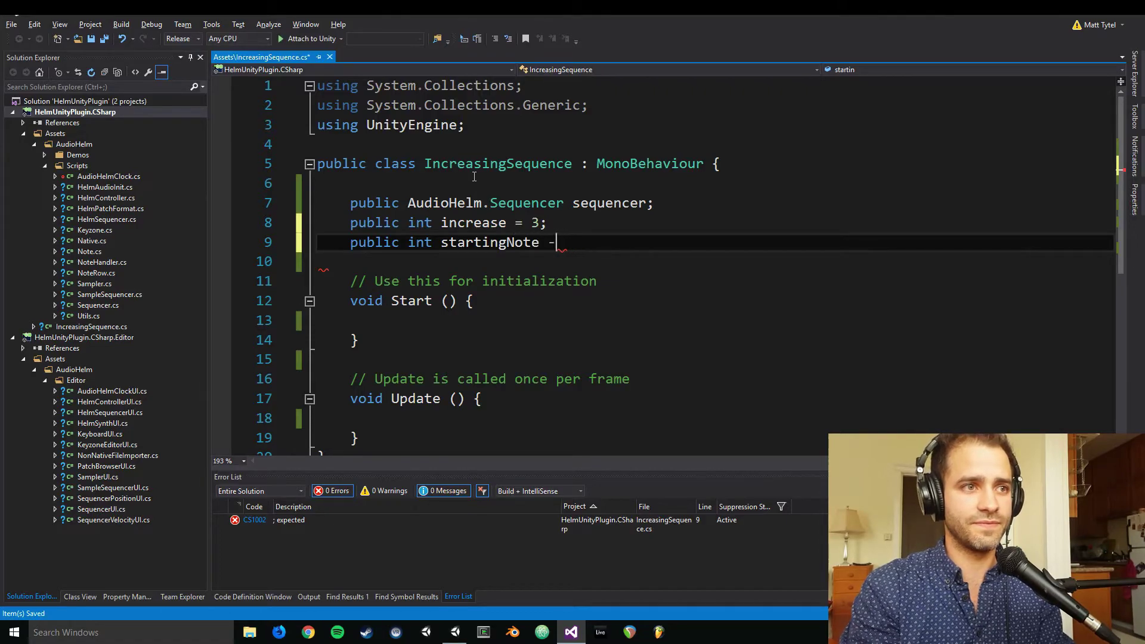
key(BackSpace)
text(= 20;)
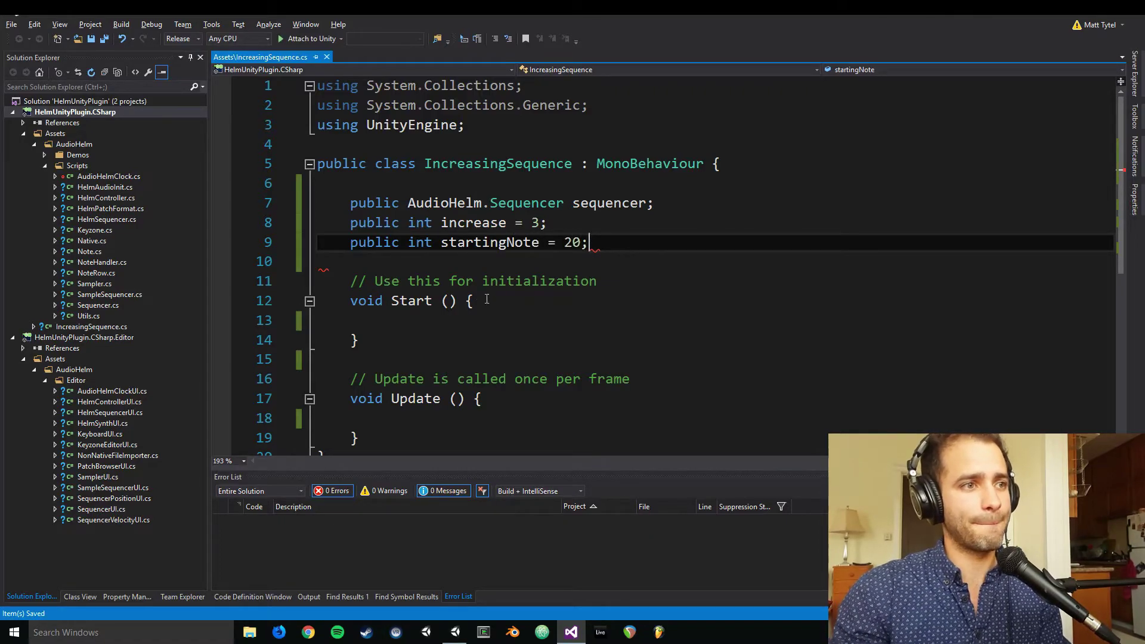
click(441, 304)
key(Down)
- Make Start() call sequencer.Clear() and store sequencer.length in int length, fixing the typo
scroll(446, 306, down, 1)
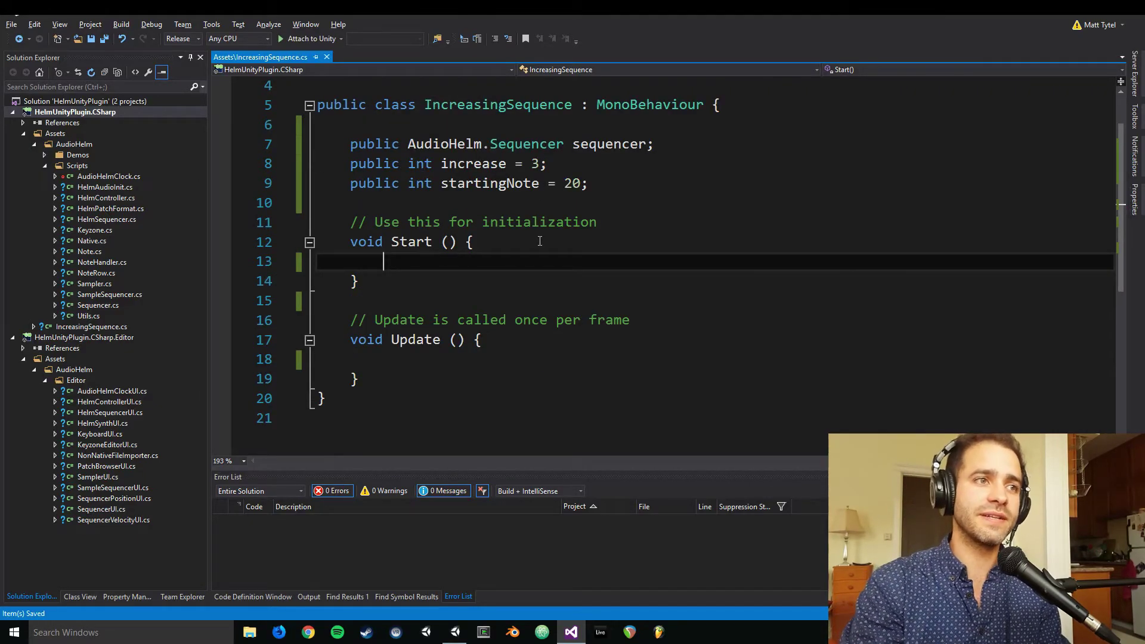
text(sequencer.)
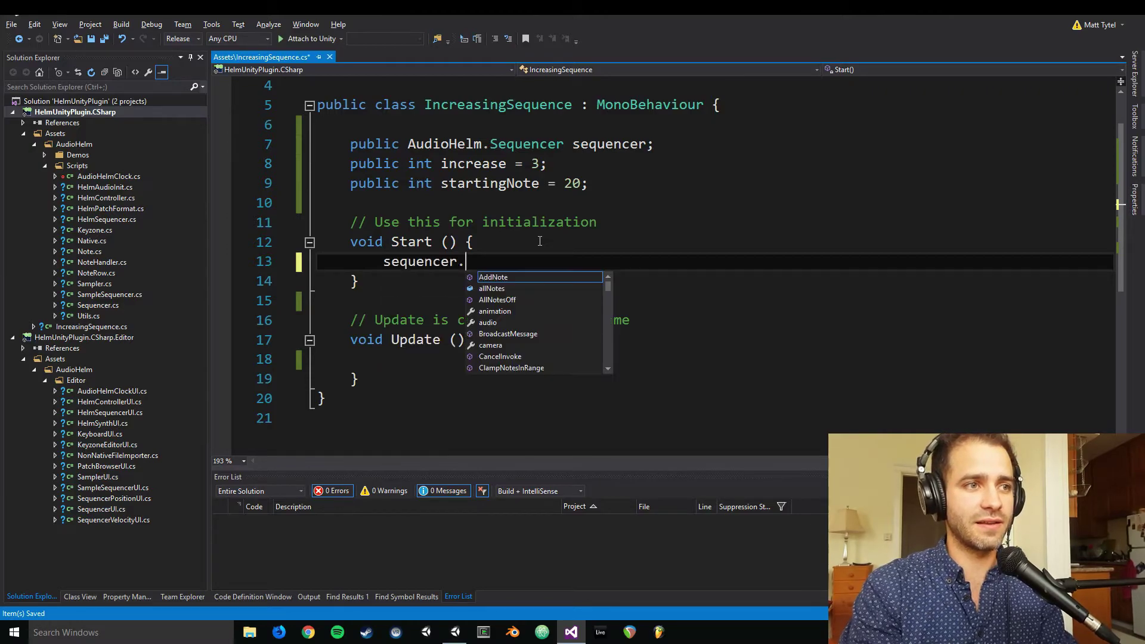
text(Clear();)
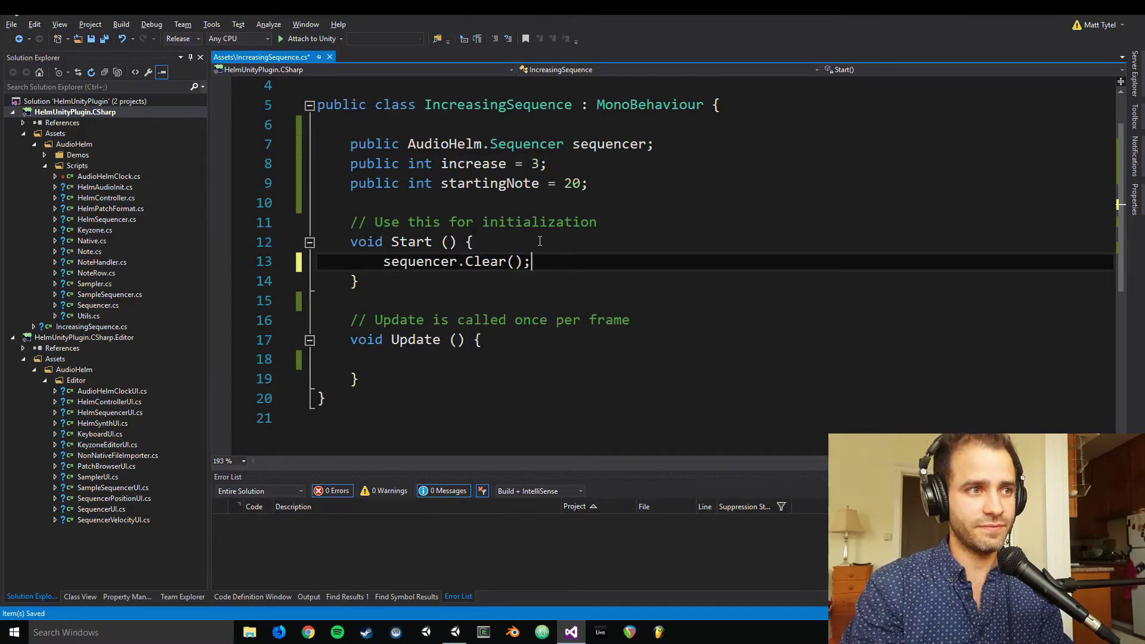
key(Return)
key(Return)
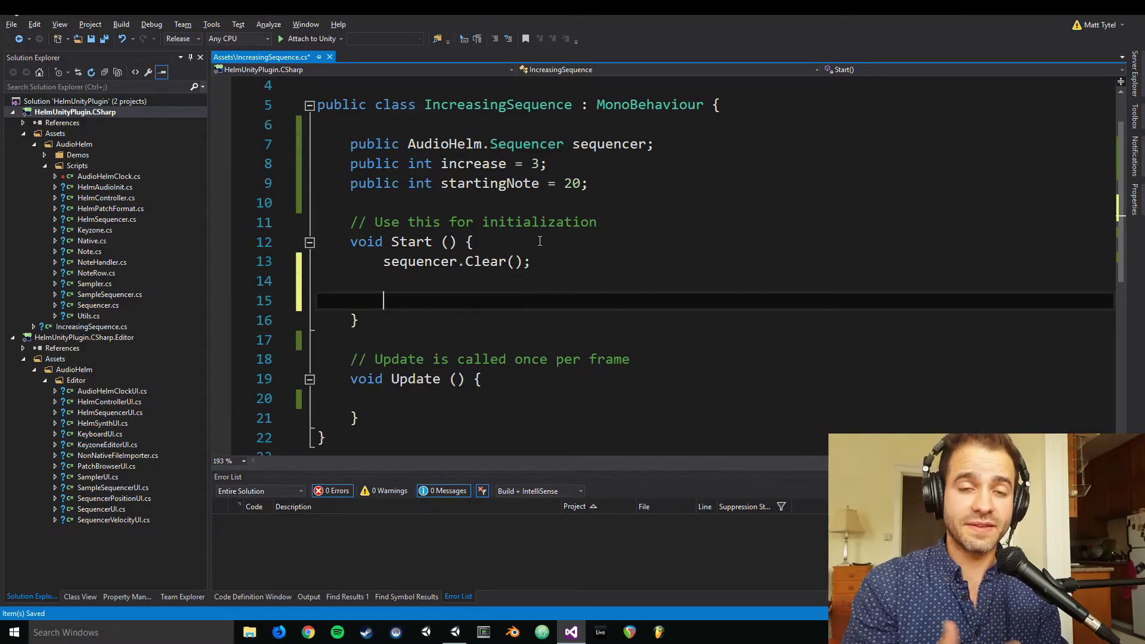
text(int )
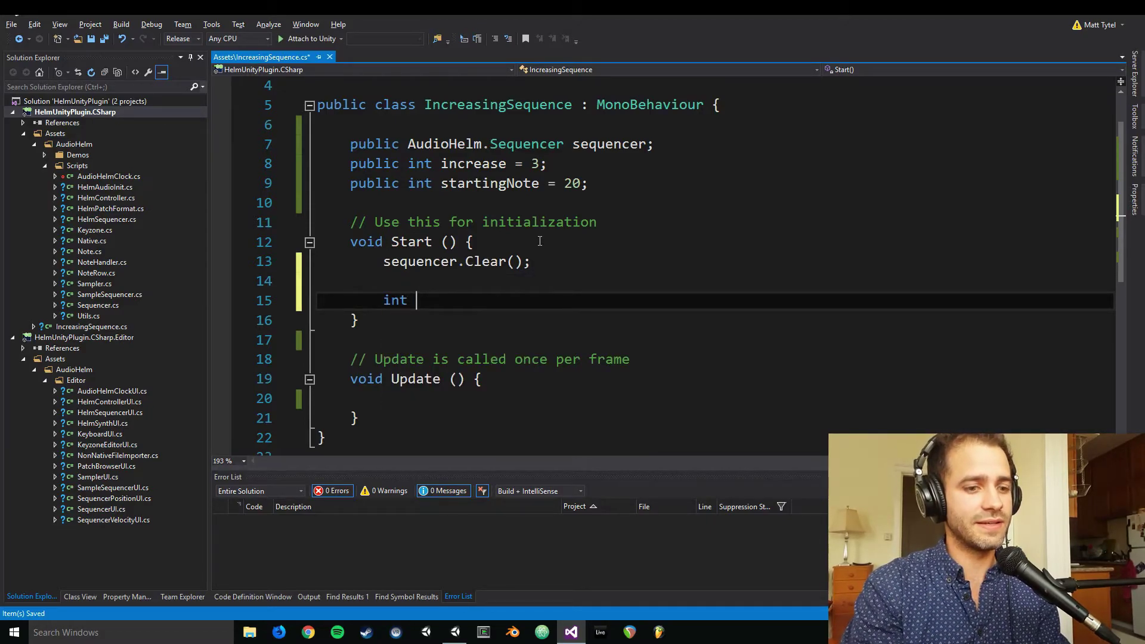
text(length )
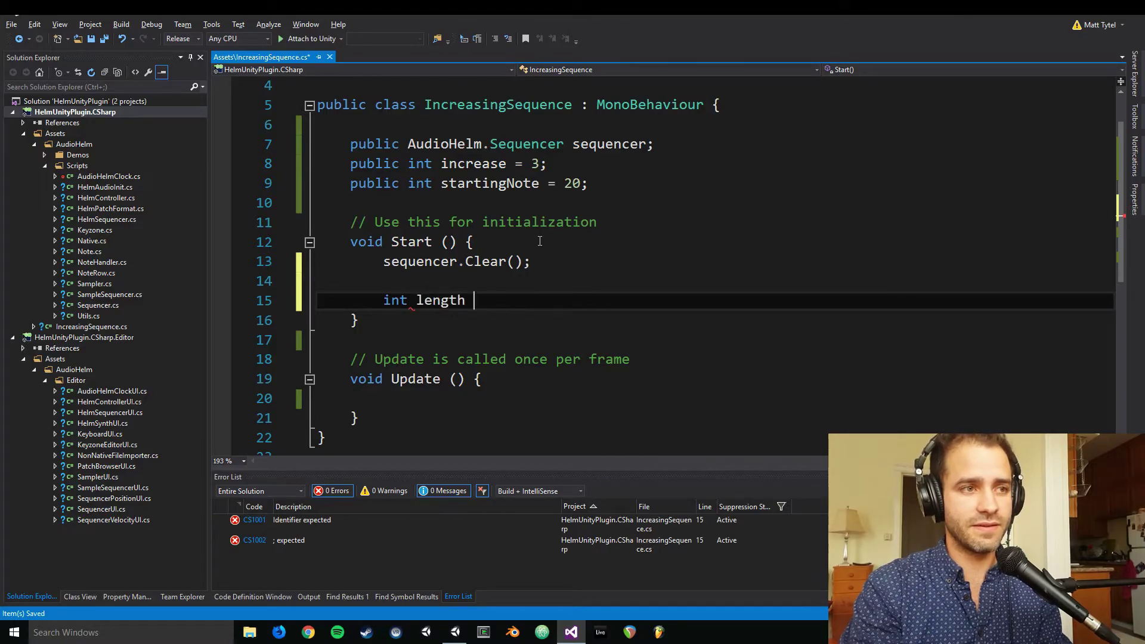
text(= seqeuncer)
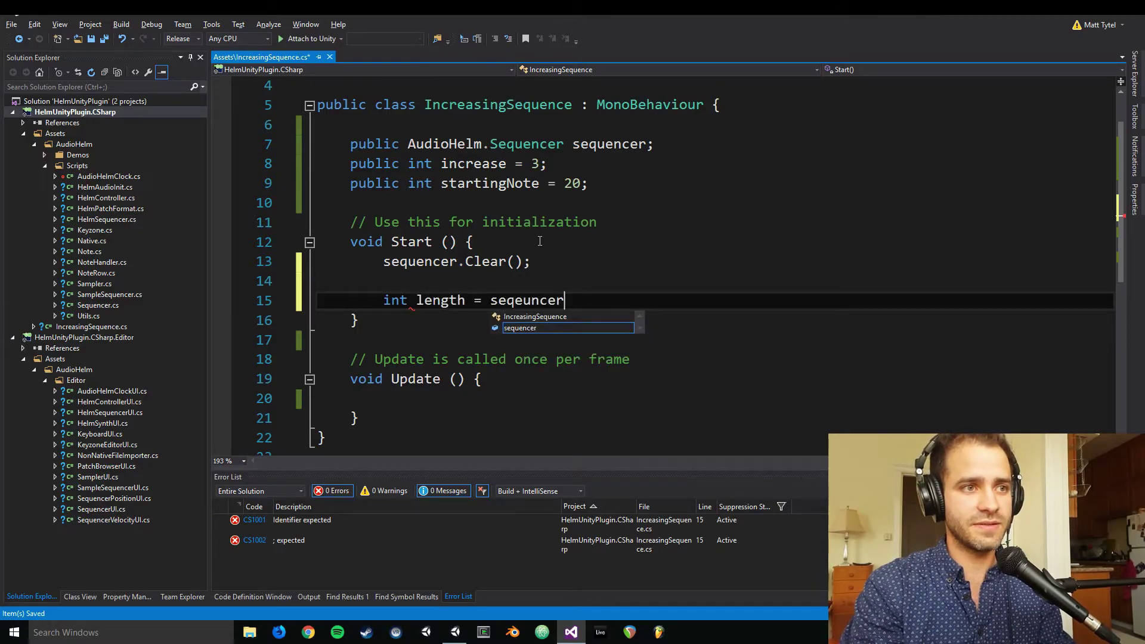
text(.length;)
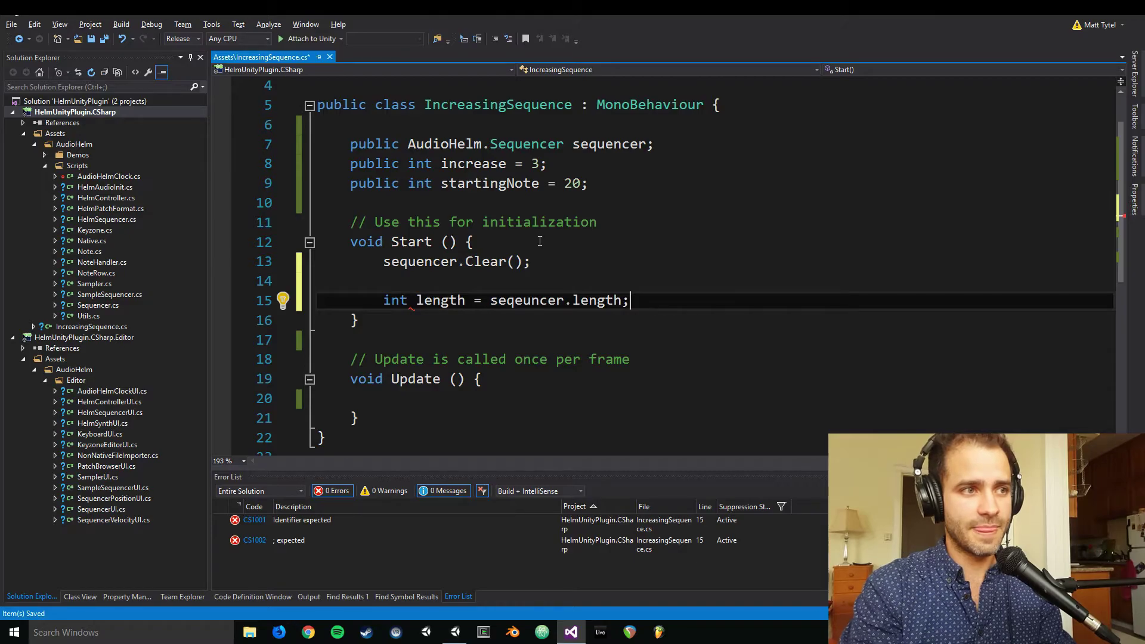
key(Return)
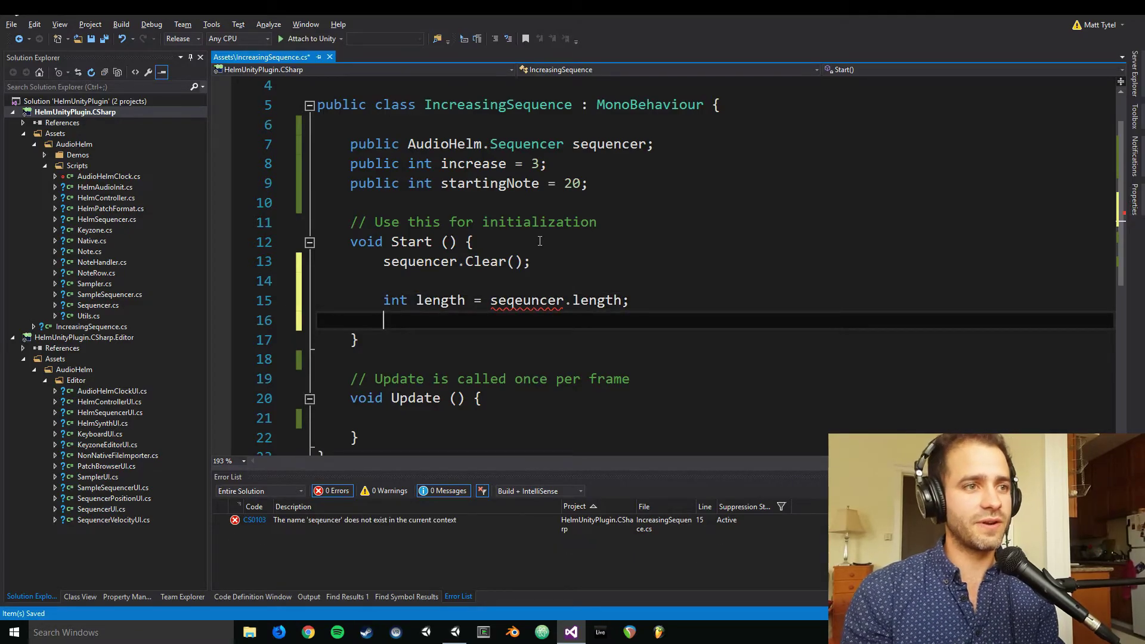
click(529, 301)
key(BackSpace)
key(Right)
text(e)
click(486, 329)
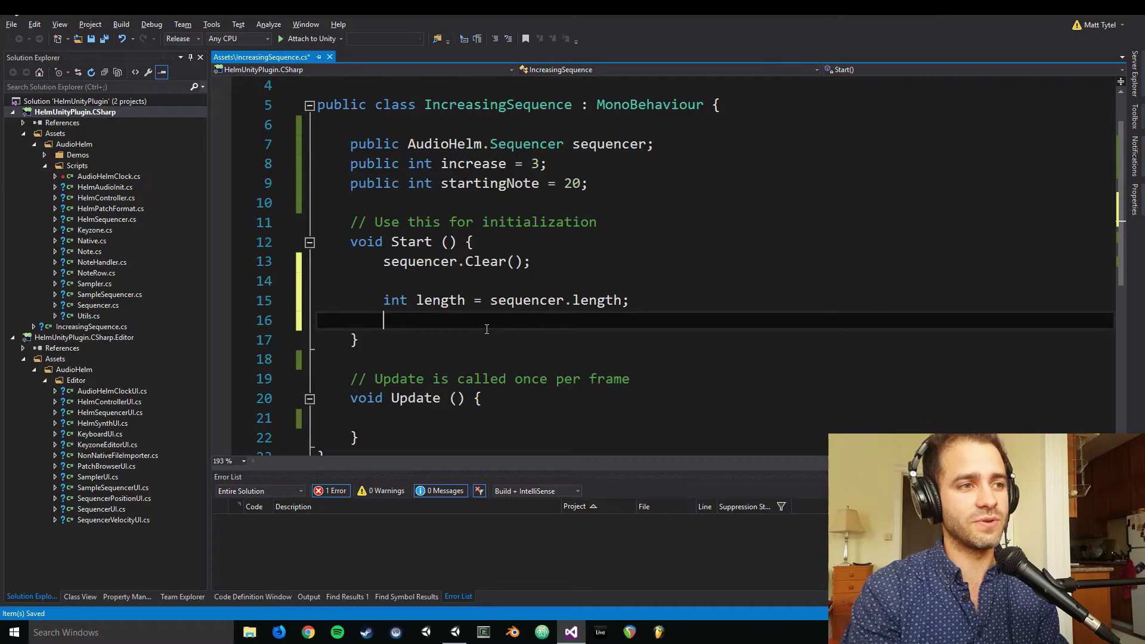
- Open a for loop running i from 0 while i < length
text(for (int )
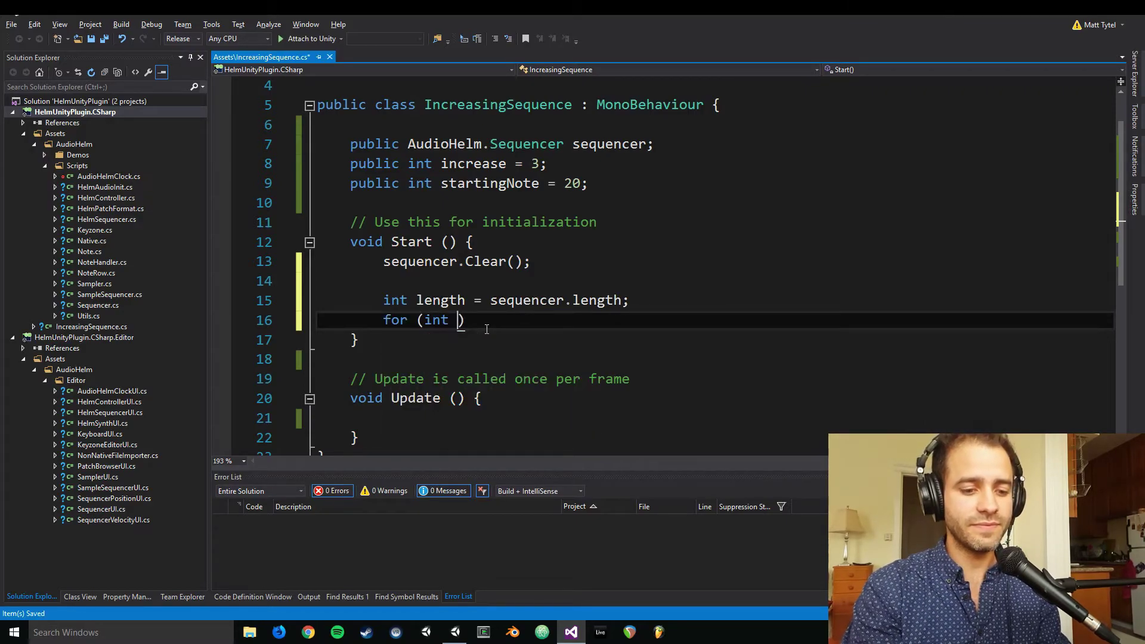
text(i)
text( = 0; i)
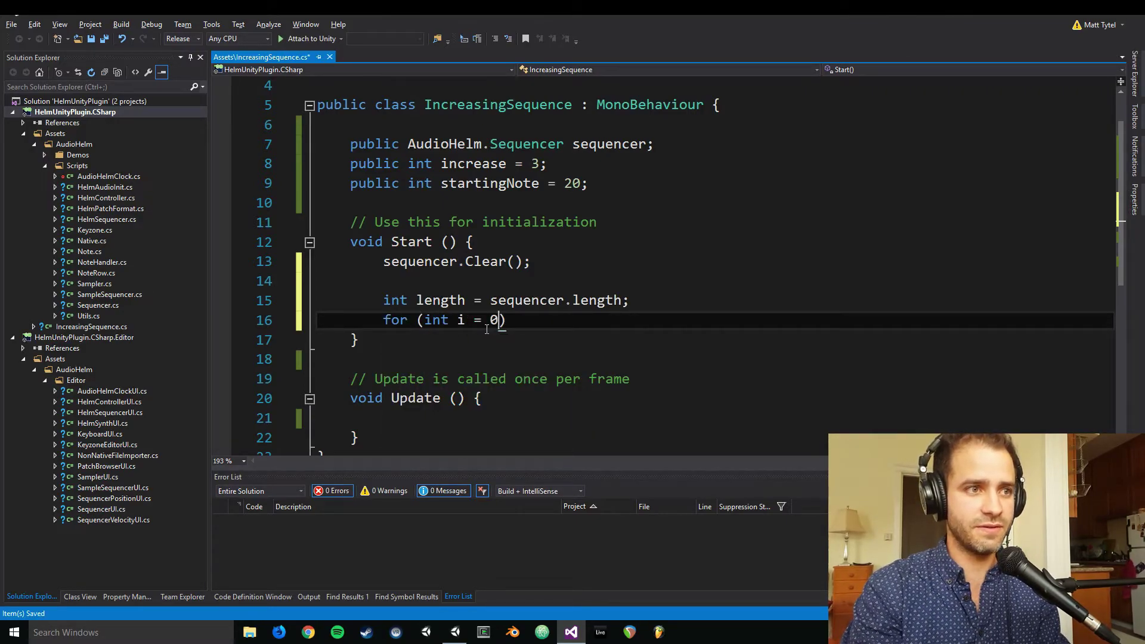
text( < length)
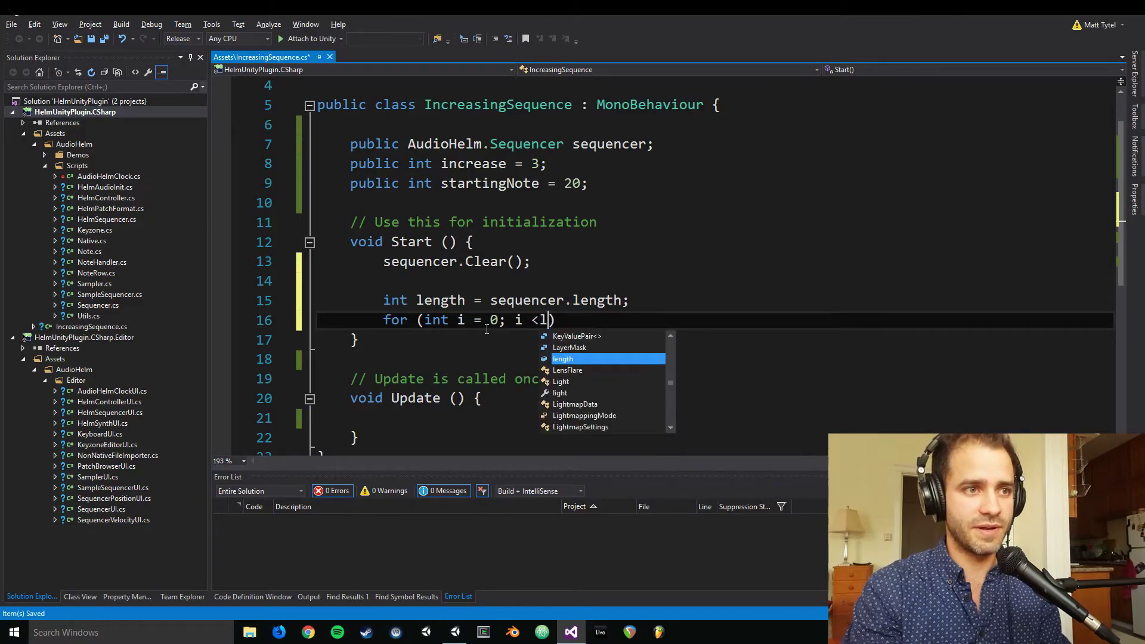
key(Escape)
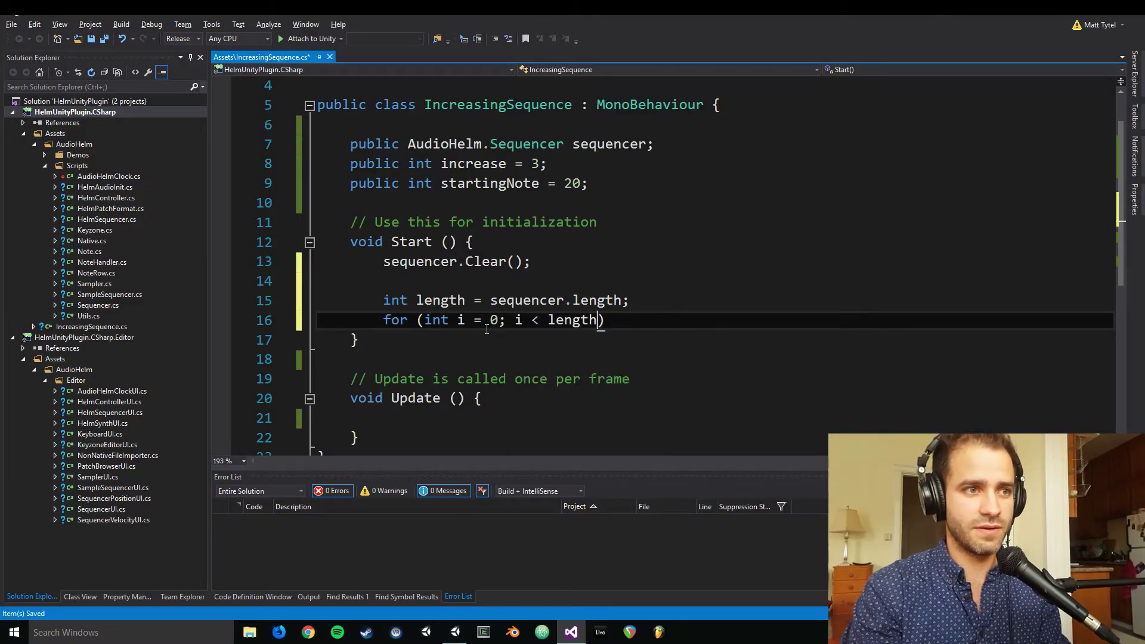
text(; ++i)
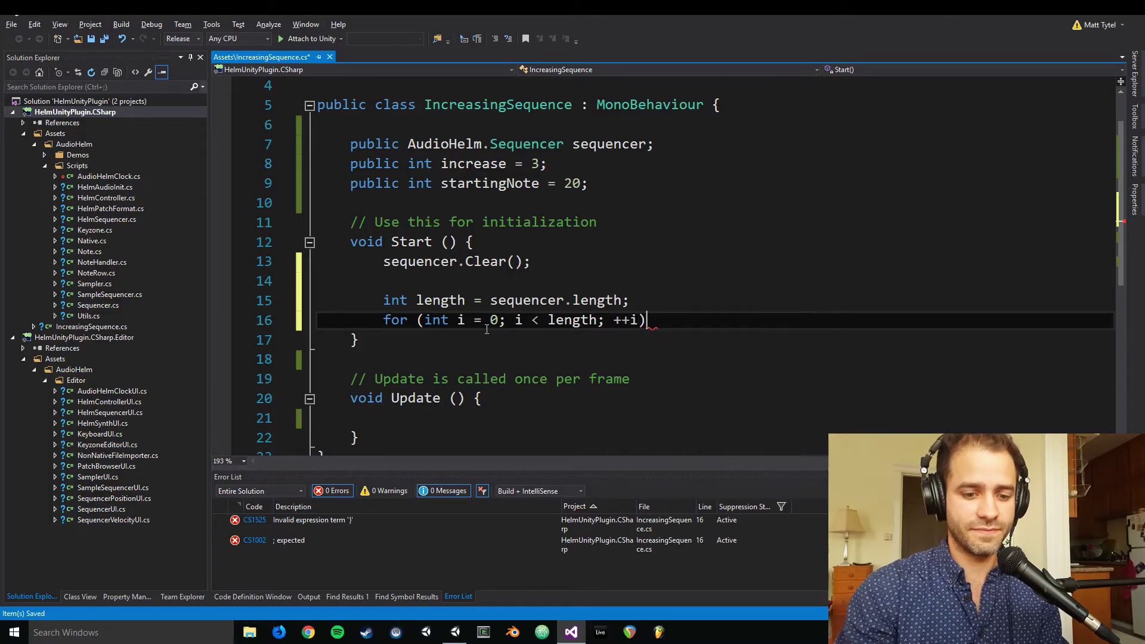
key(End)
key(Return)
text({)
key(Return)
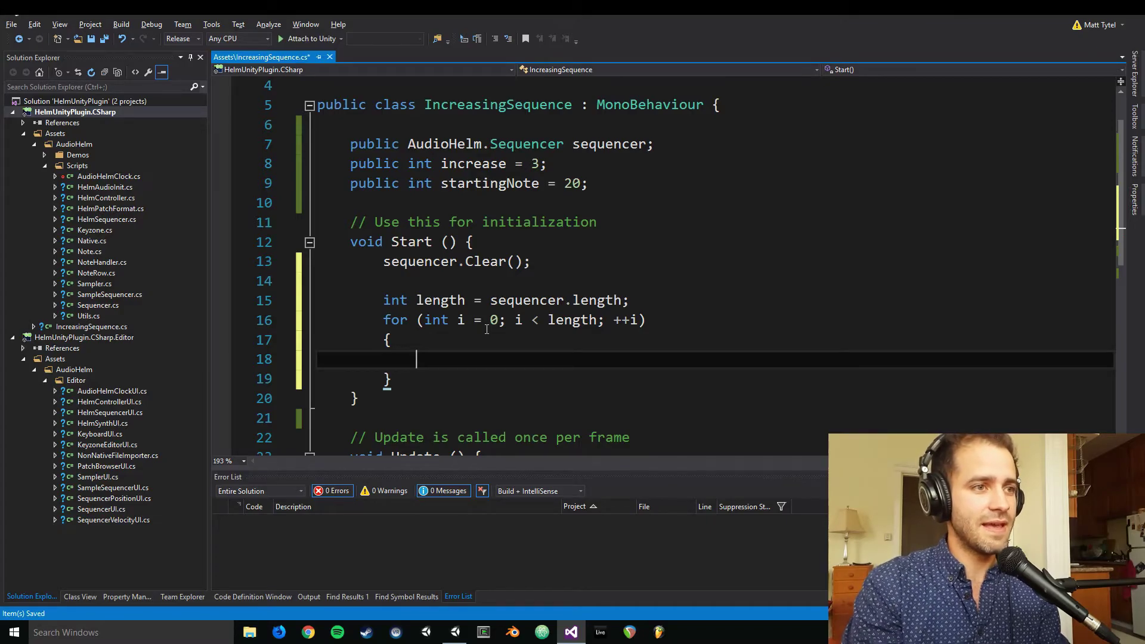
- Begin the loop body with sequencer.AddNote using startingNote + i * increase as the note
text(sequencer)
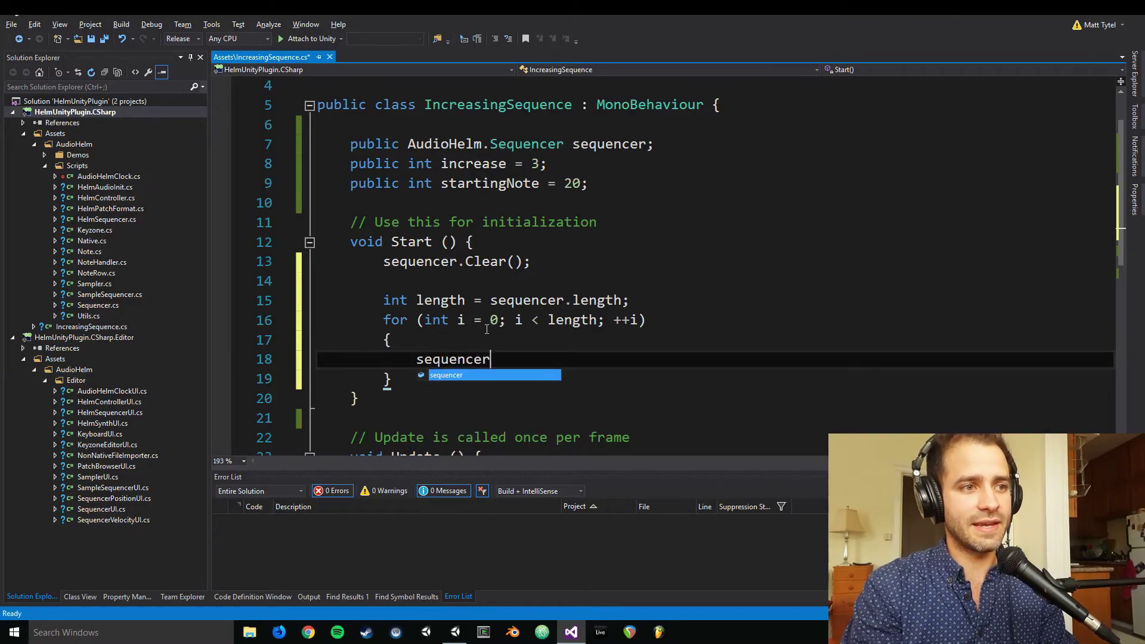
text(.)
key(ctrl+z)
key(ctrl+z)
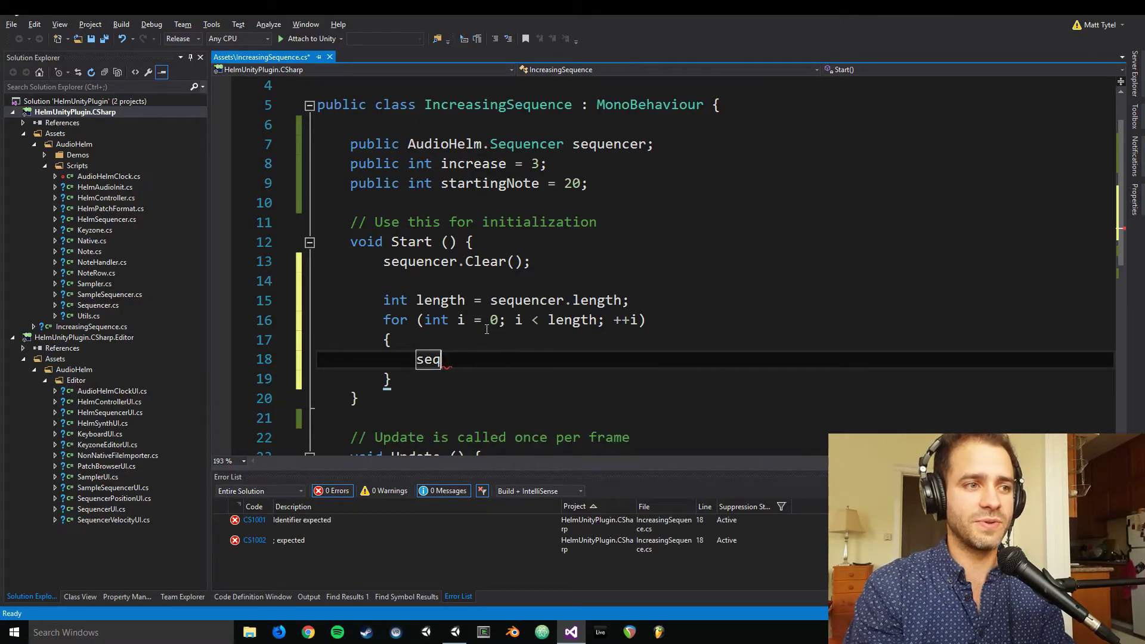
text(uencer.A)
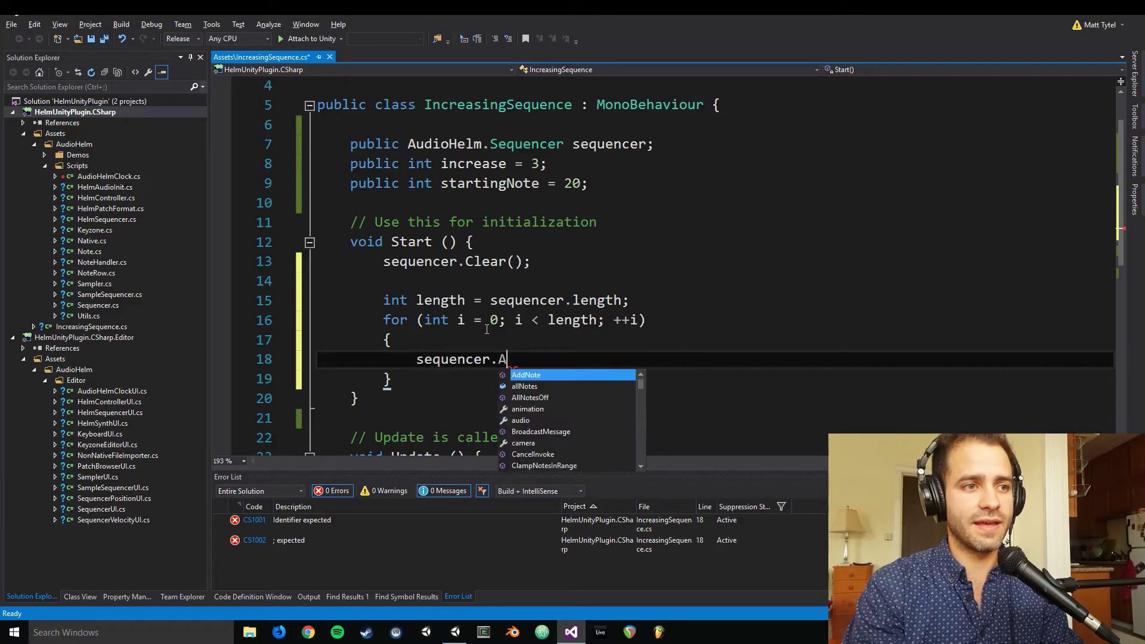
text(ddNote()
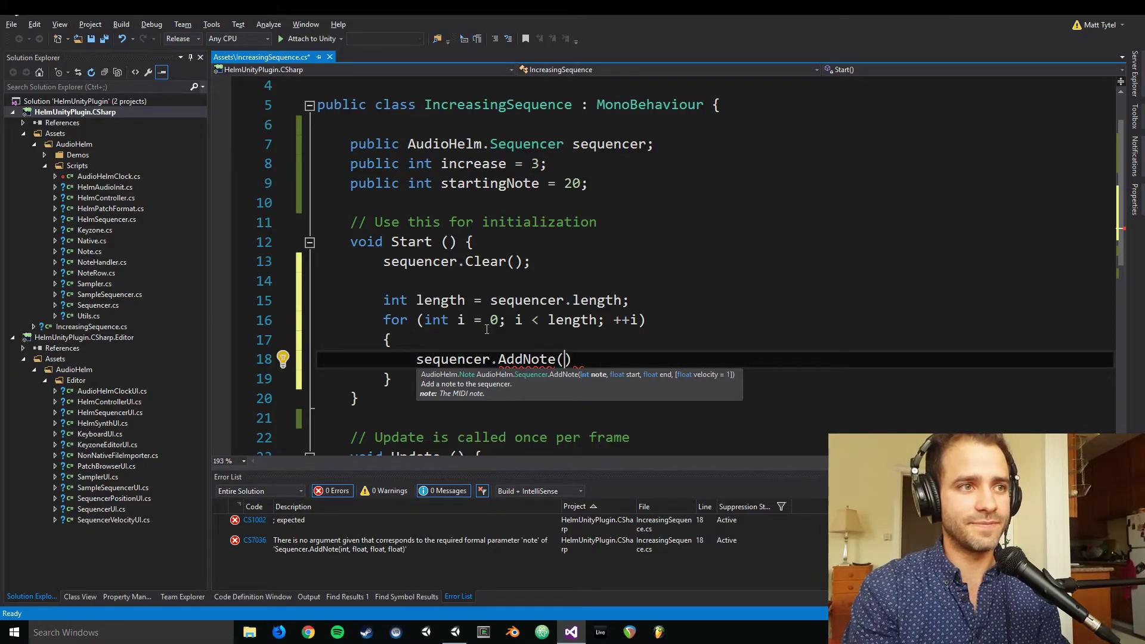
text(startingNote)
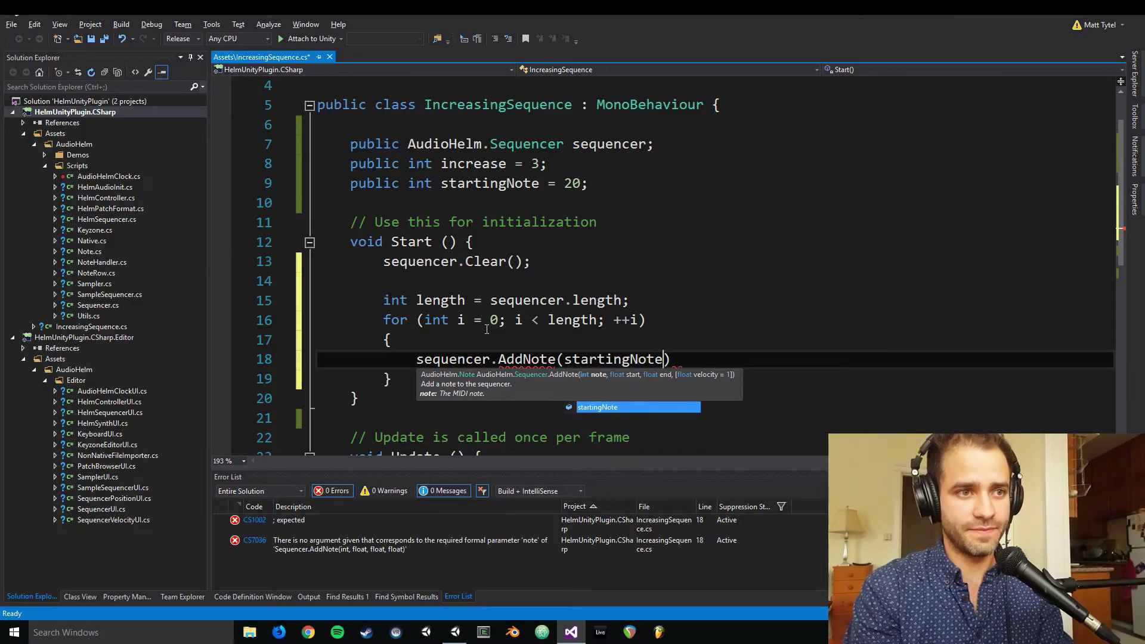
text( + )
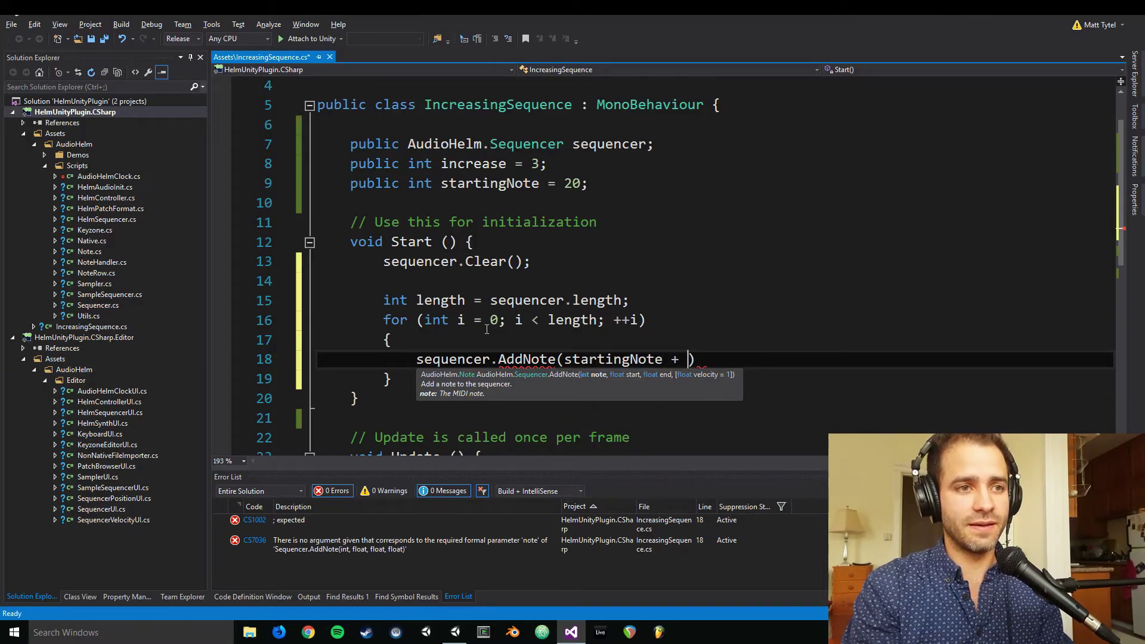
text(i * )
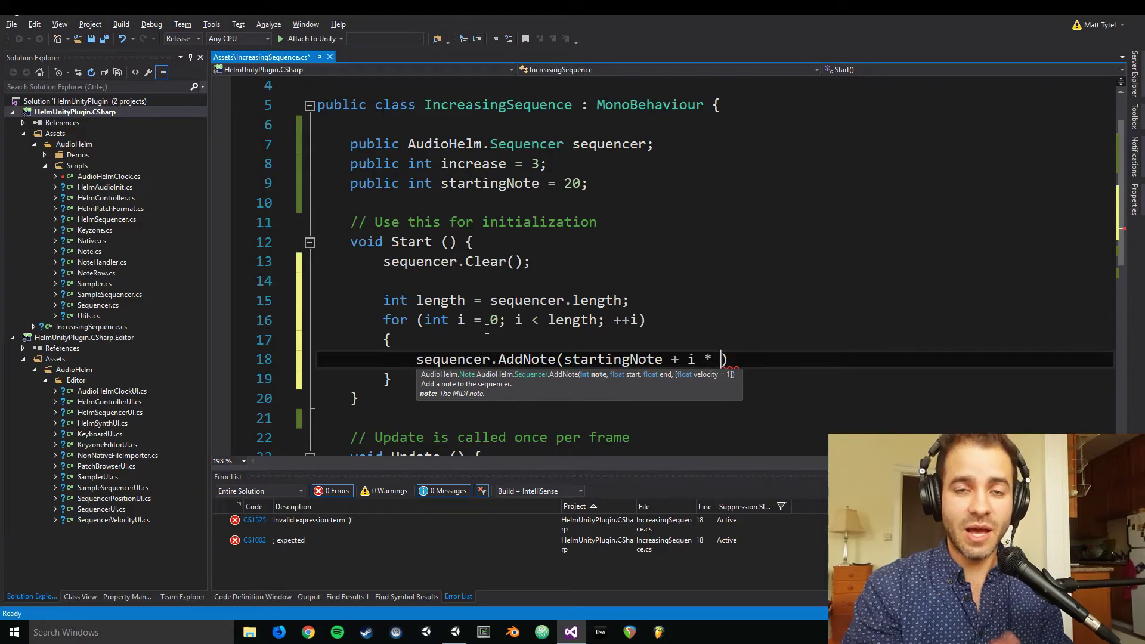
text(in)
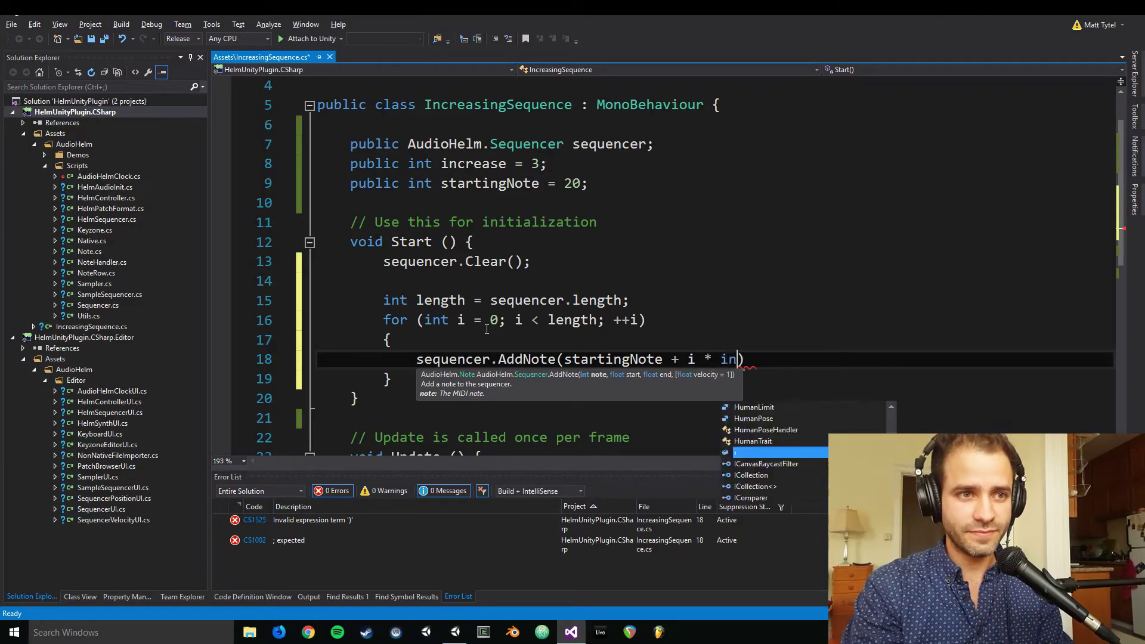
text(crease)
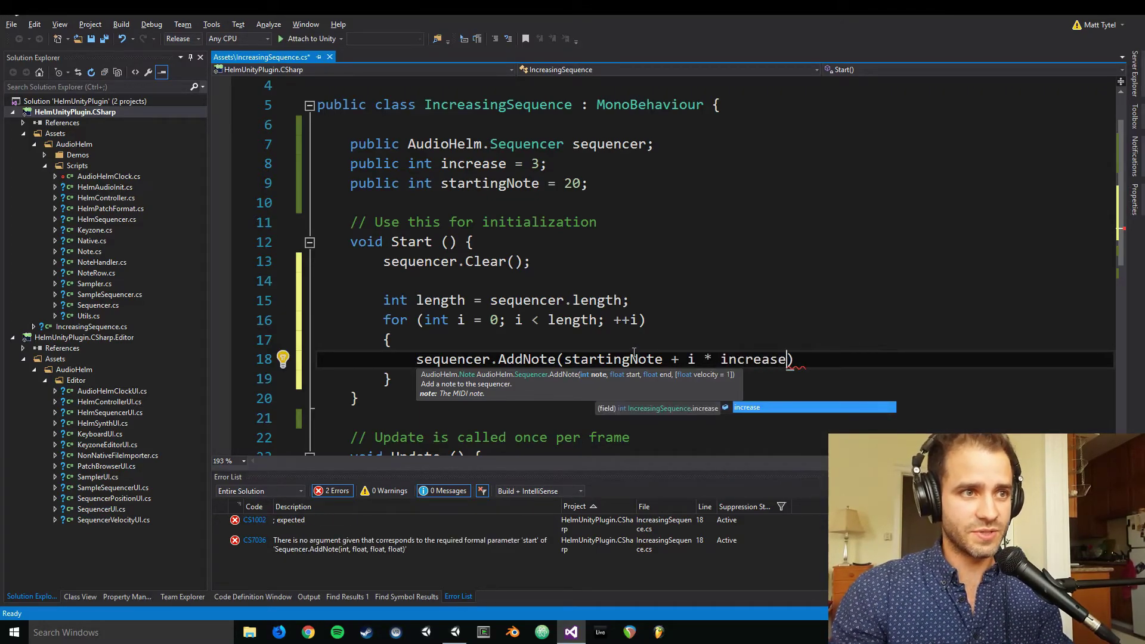
click(632, 349)
click(689, 360)
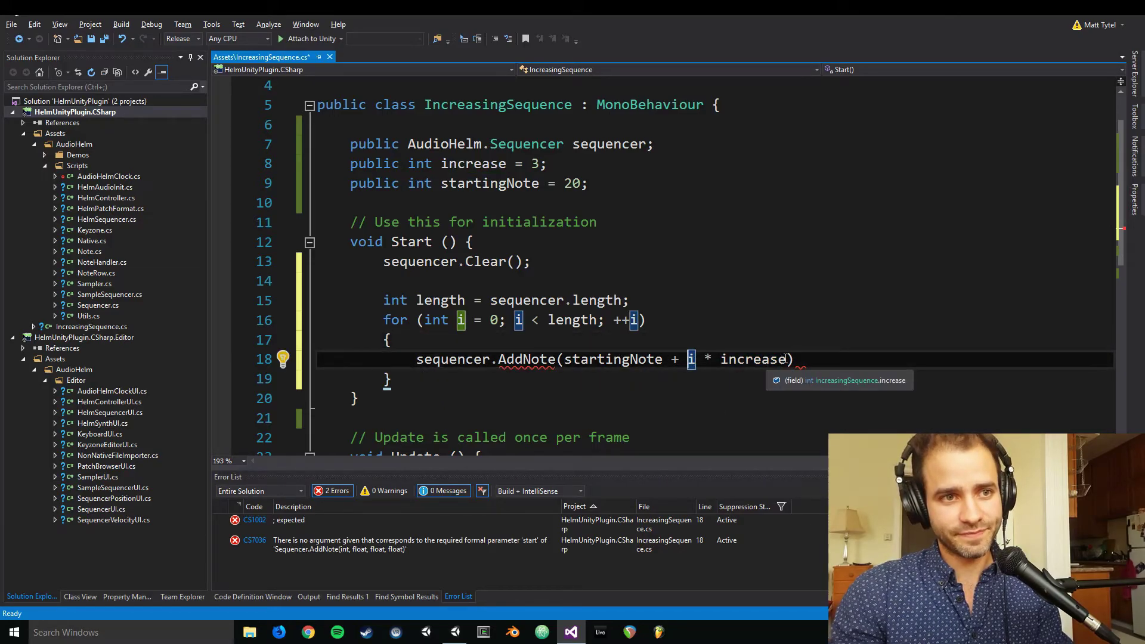
click(739, 360)
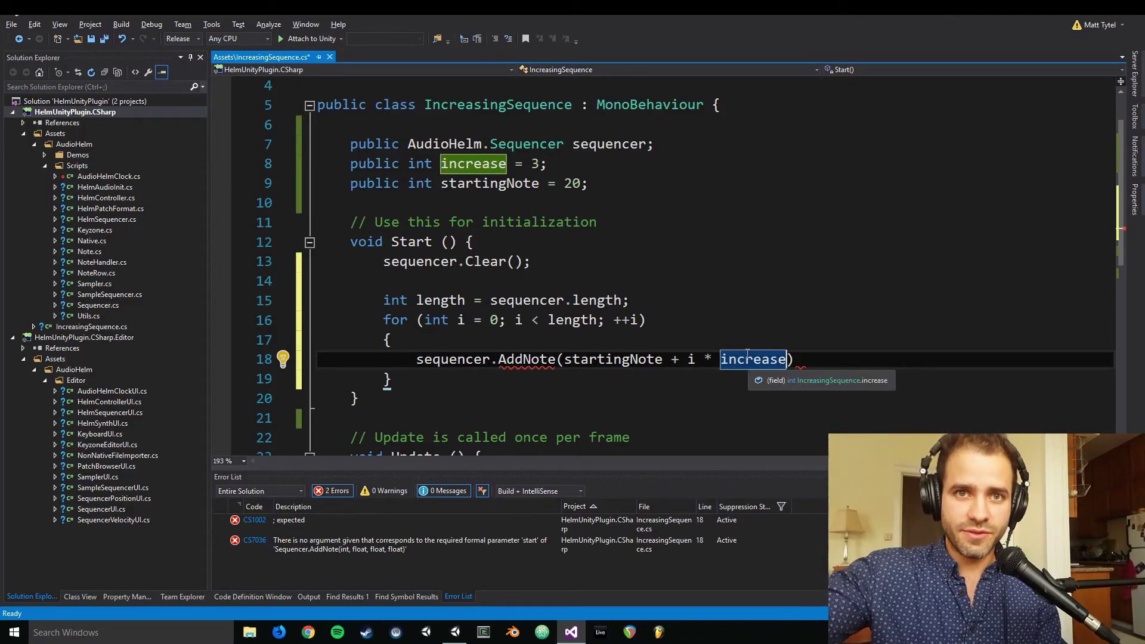
click(789, 360)
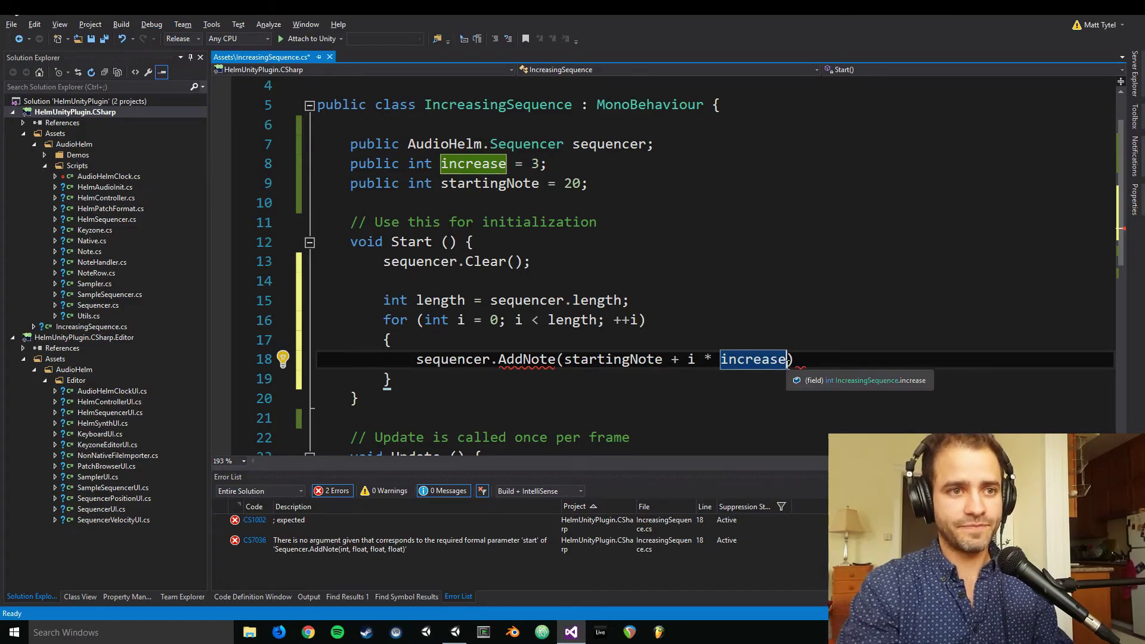
- Finish the AddNote call with start i and end i + 1, and save the script
text(,)
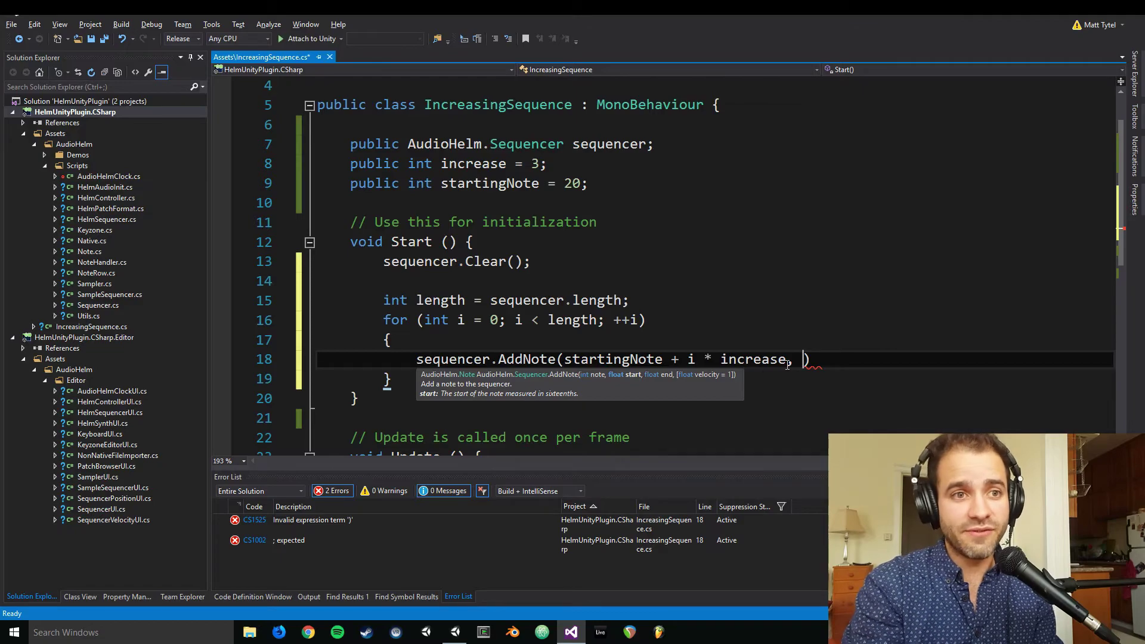
text(i,)
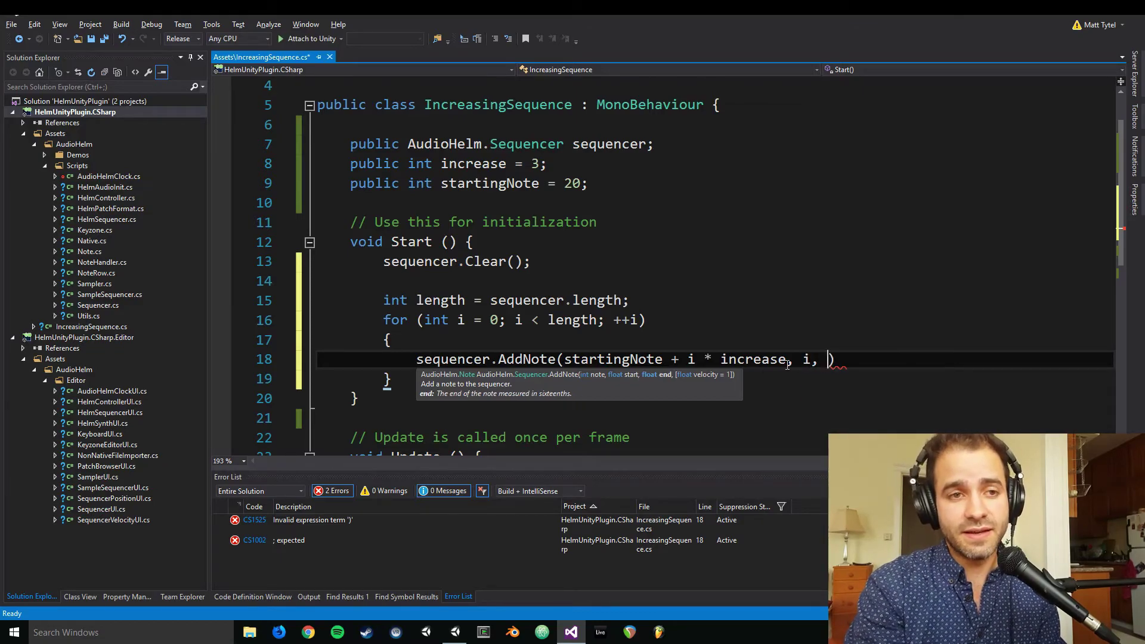
click(809, 359)
click(826, 360)
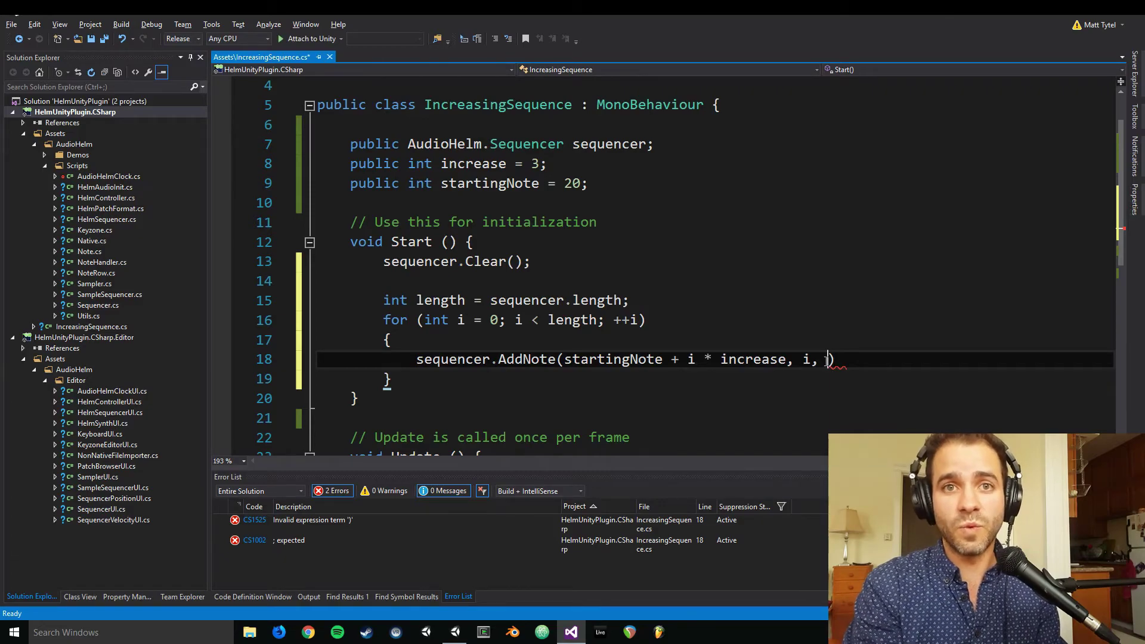
text(i + 1)
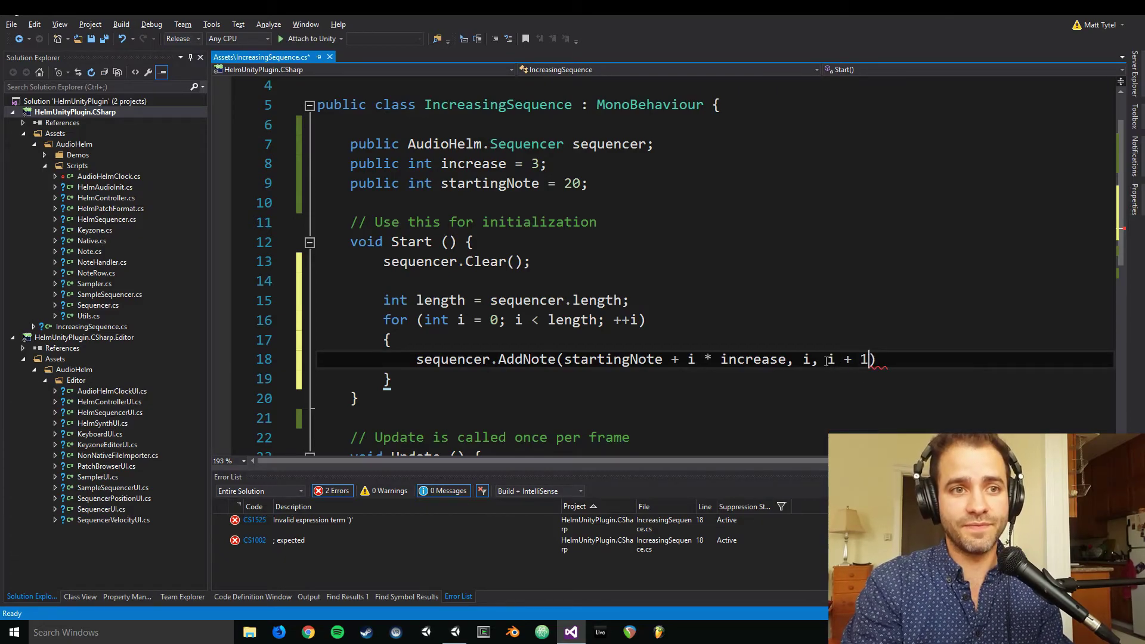
key(End)
text(;)
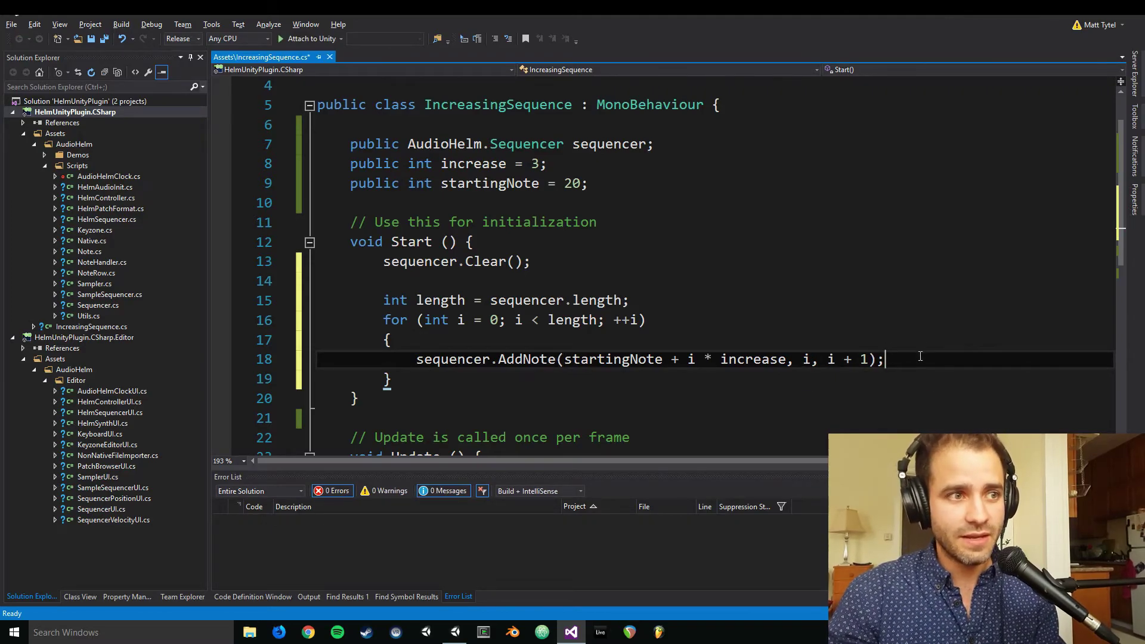
key(ctrl+s)
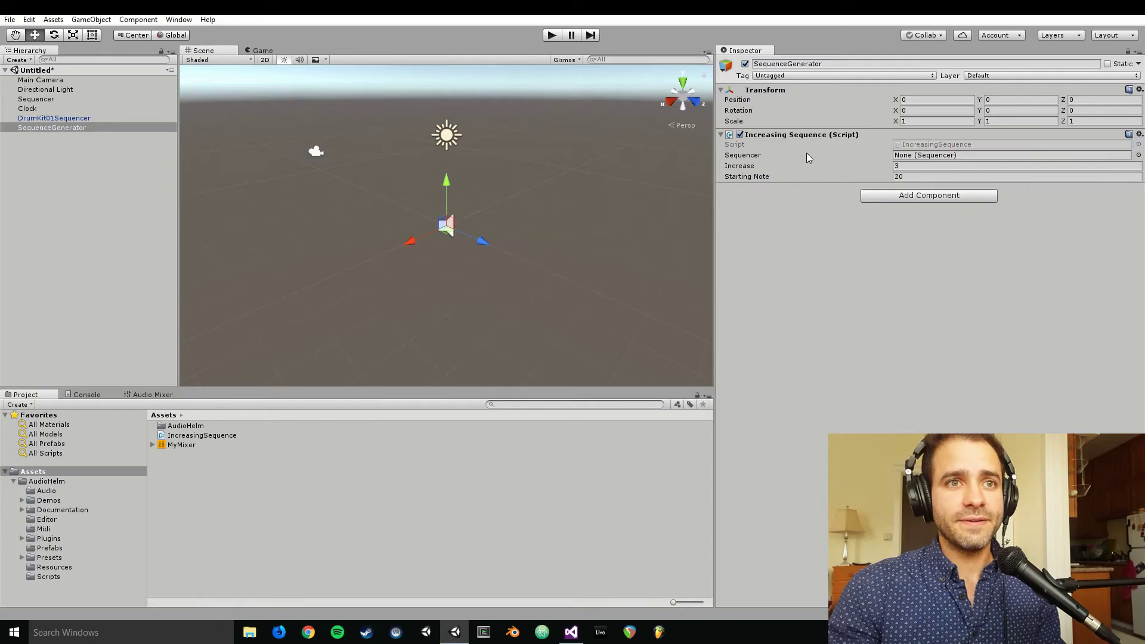
- Assign the Sequencer object to the IncreasingSequence script's Sequencer field
click(911, 156)
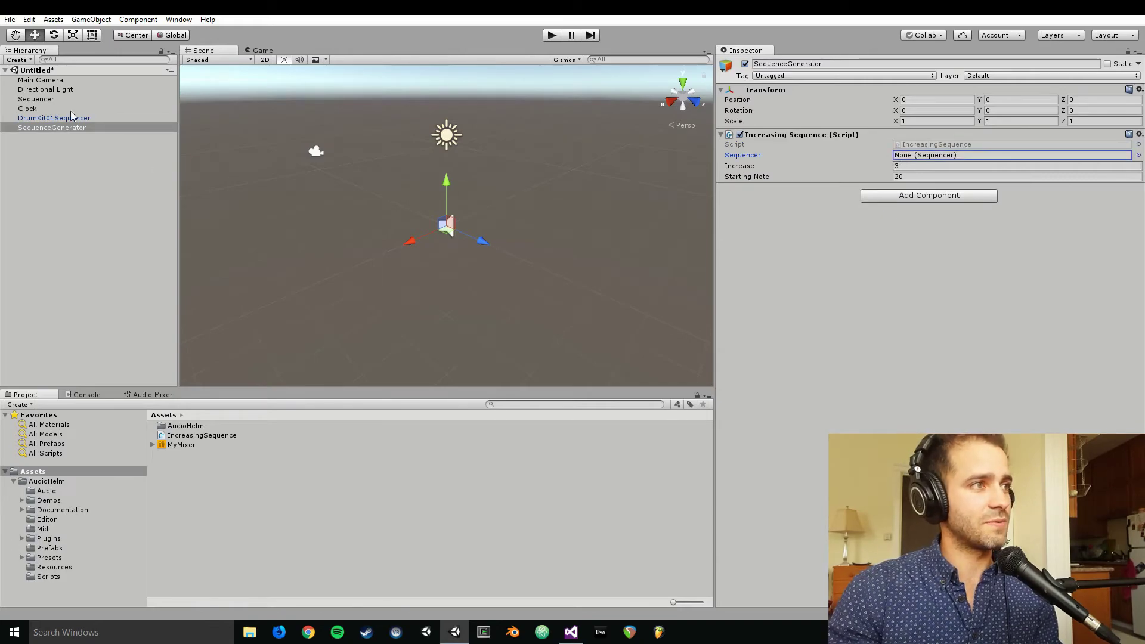
drag(36, 99, 918, 156)
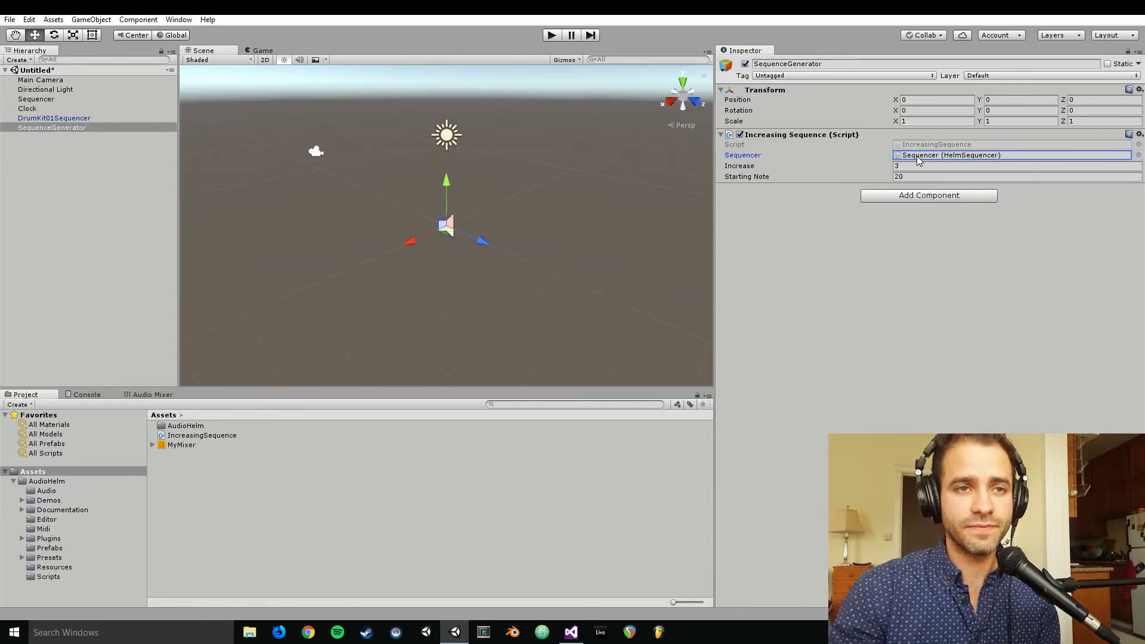
click(882, 249)
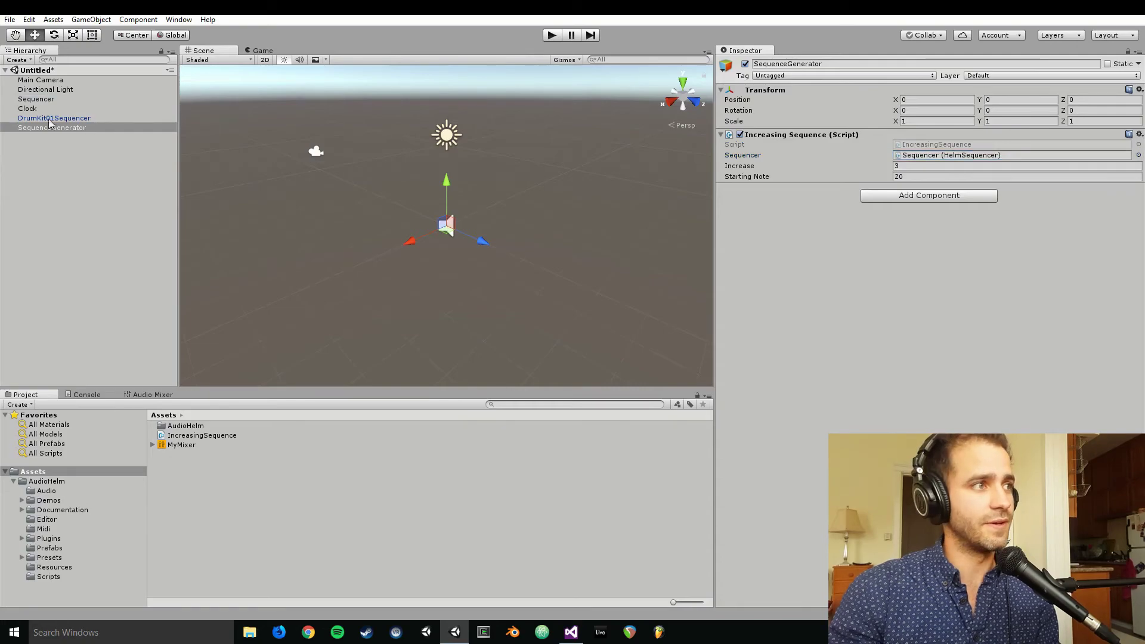
- Select Sequencer and run the scene to see the rising staircase of notes, then stop
click(40, 99)
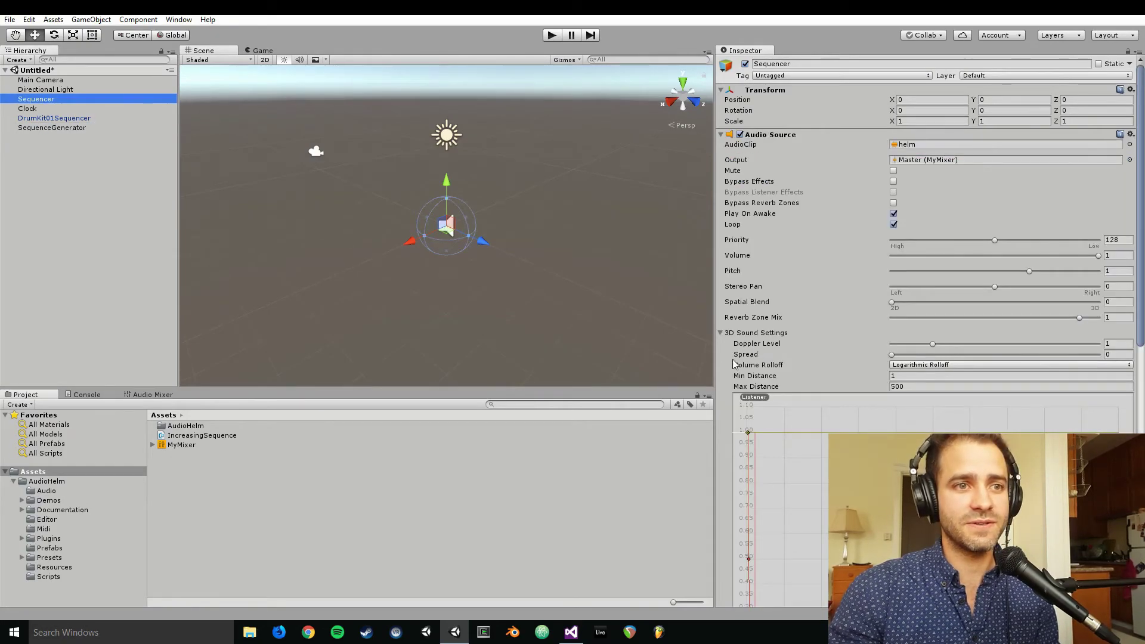
scroll(718, 362, down, 5)
scroll(718, 362, down, 5)
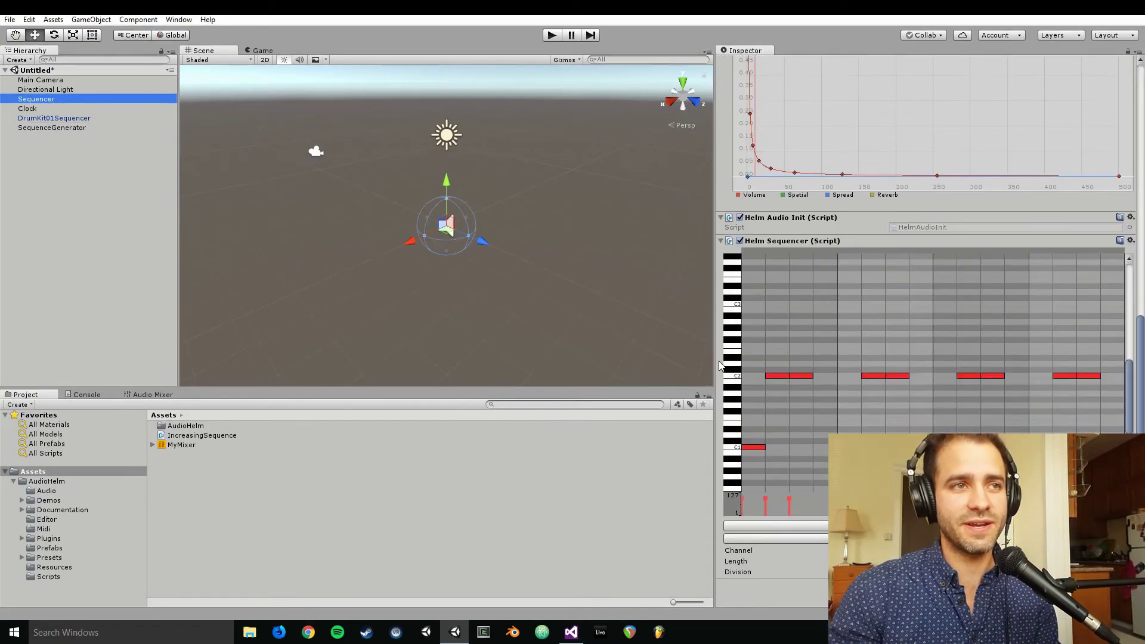
click(552, 36)
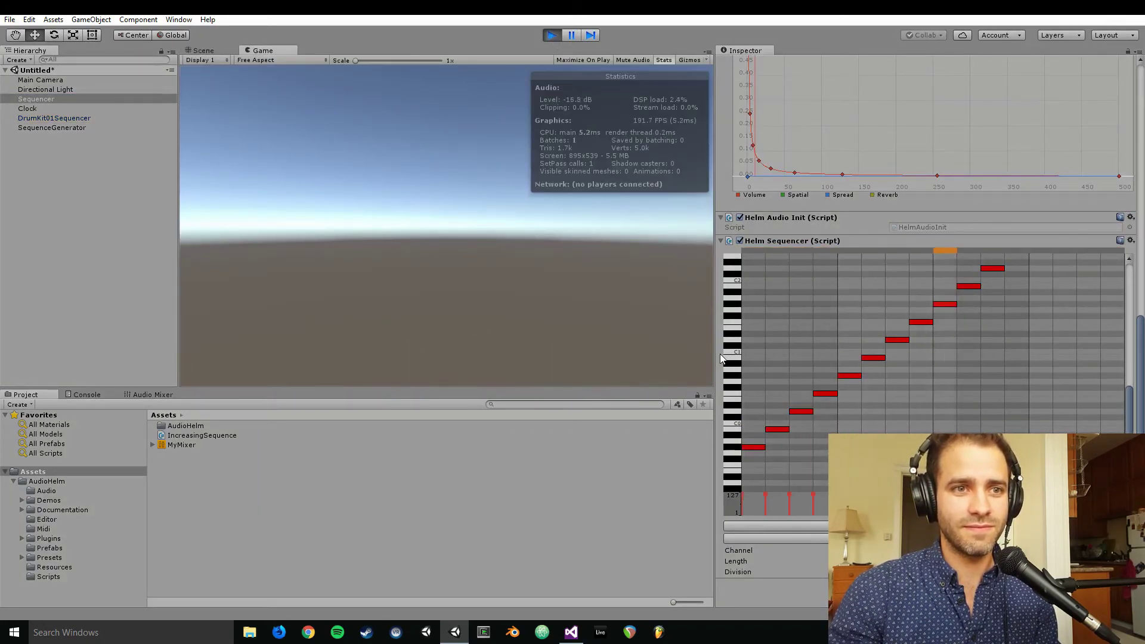
scroll(721, 358, up, 1)
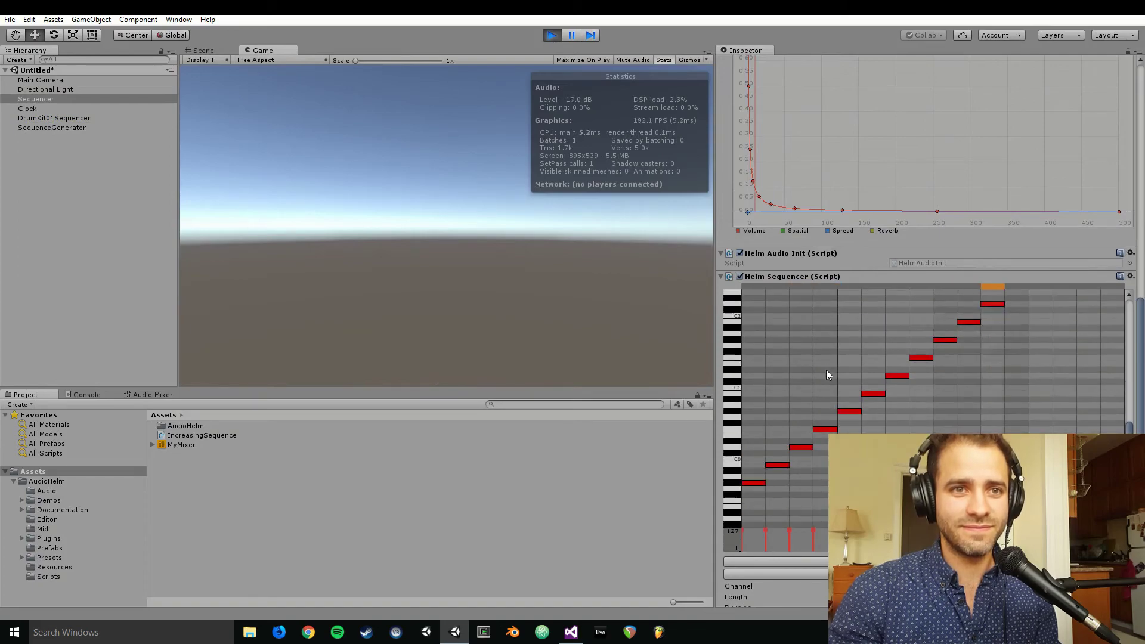
click(553, 36)
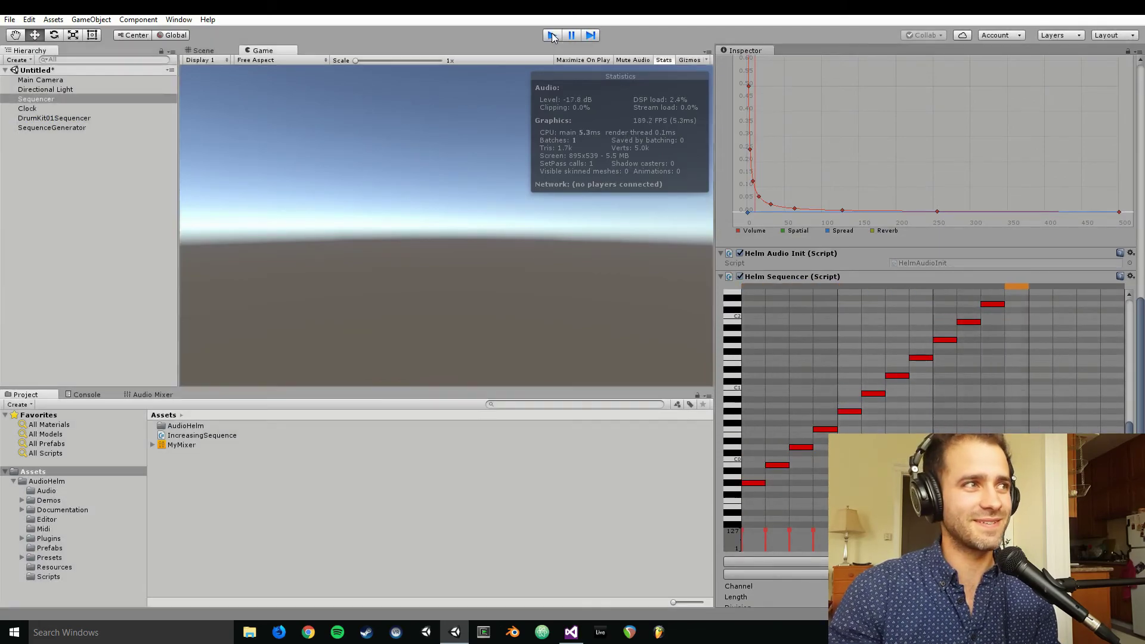
click(47, 127)
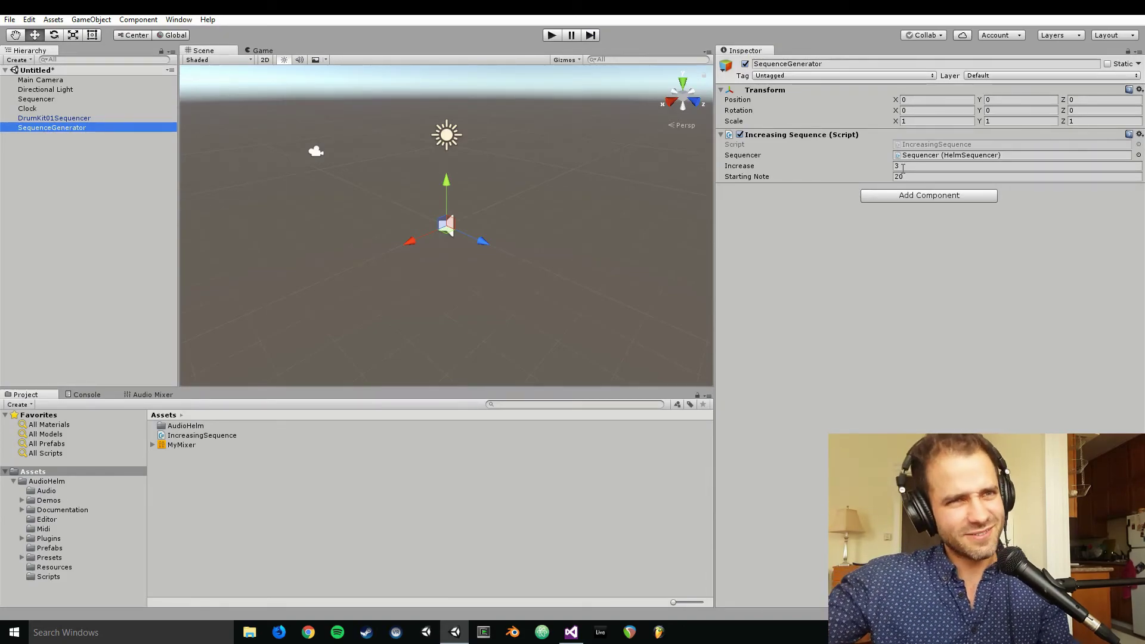
- Set Increase to 5 and test-run the scene to hear the steeper sequence
click(903, 168)
text(5)
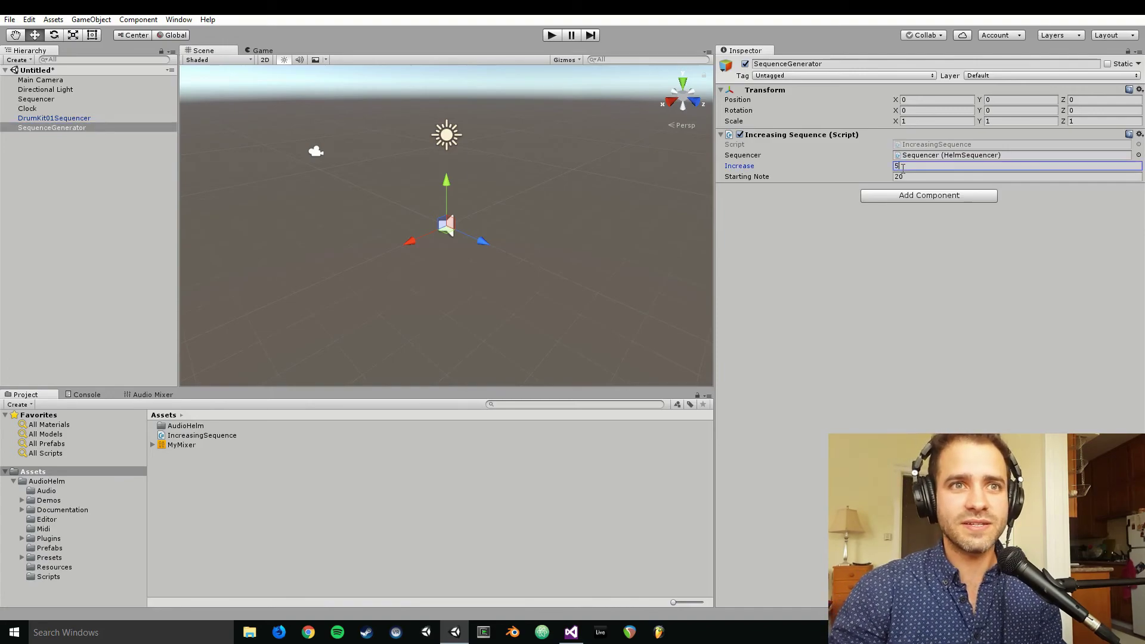
click(553, 36)
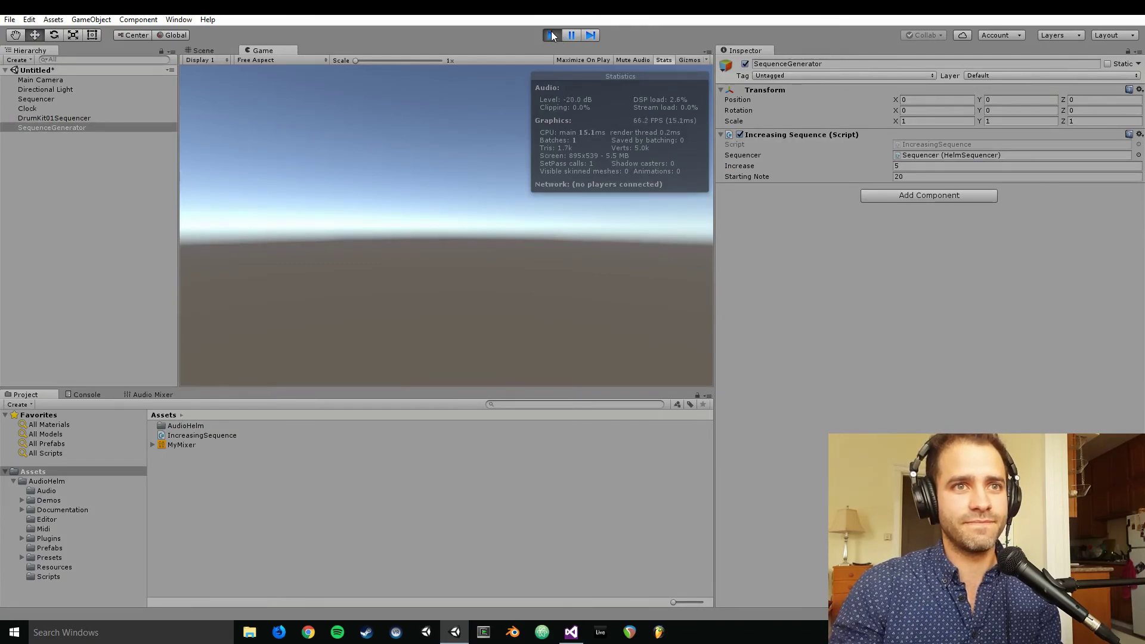
click(552, 35)
- Set Starting Note to 32 and Increase to 1, then test-run the scene
click(922, 178)
text(32)
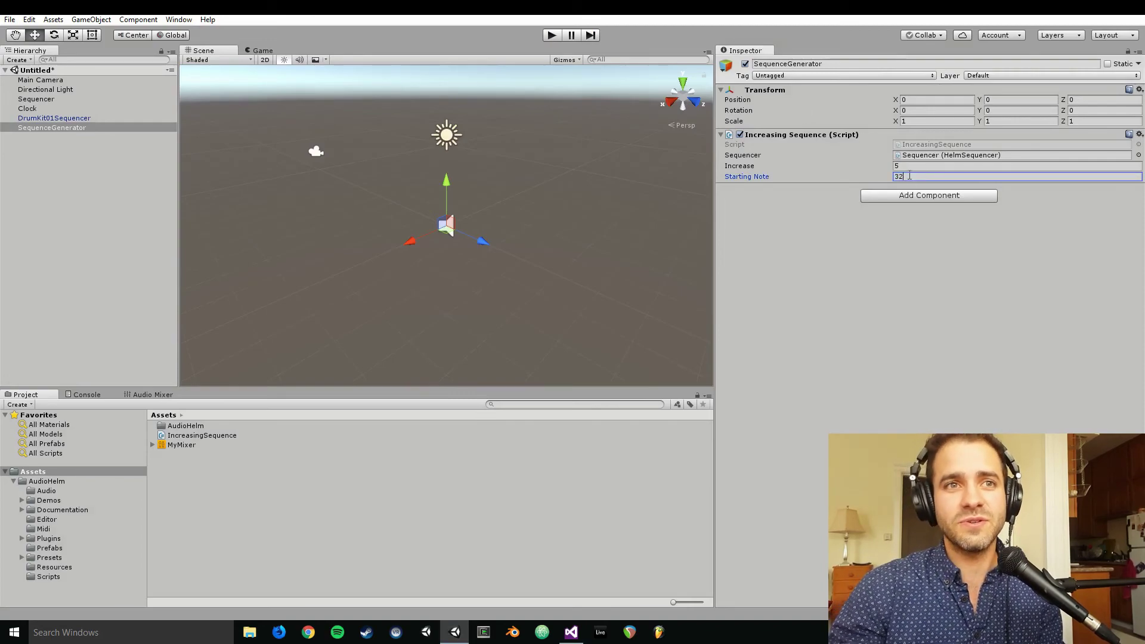
click(932, 155)
click(921, 166)
text(1)
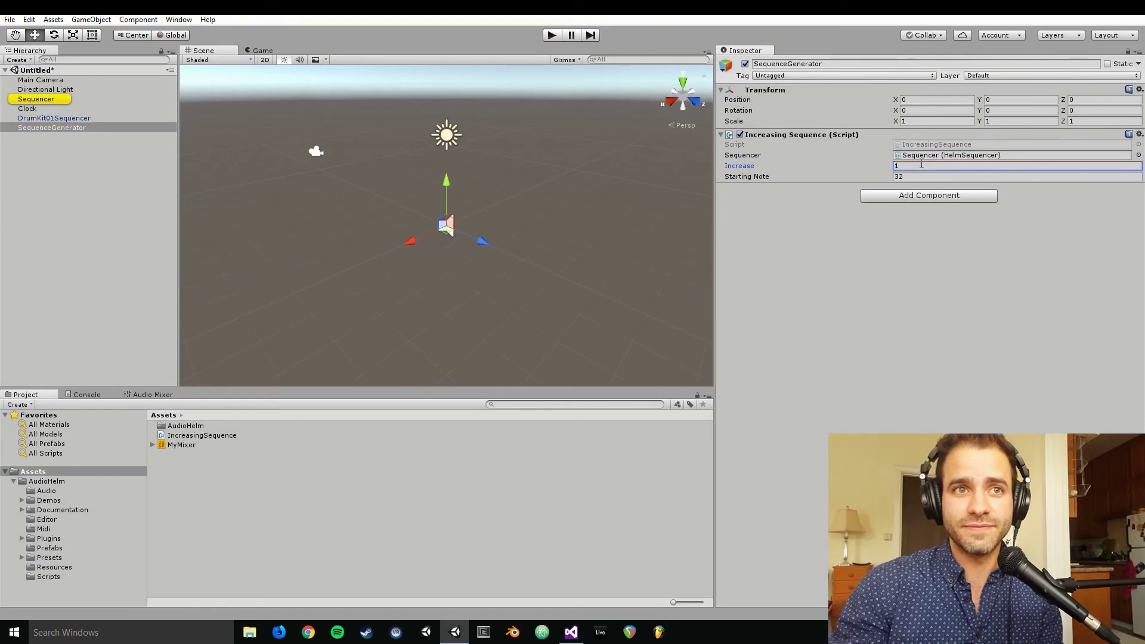
click(558, 34)
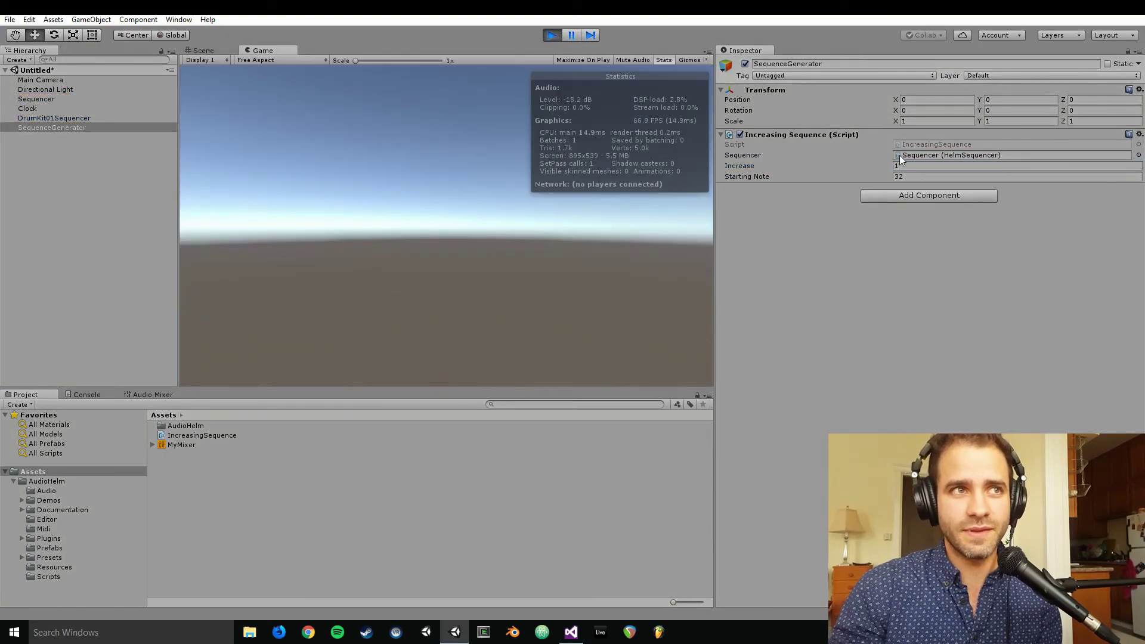
click(552, 35)
- Change Starting Note to 44 and test-run the scene, ending back in edit mode
click(922, 176)
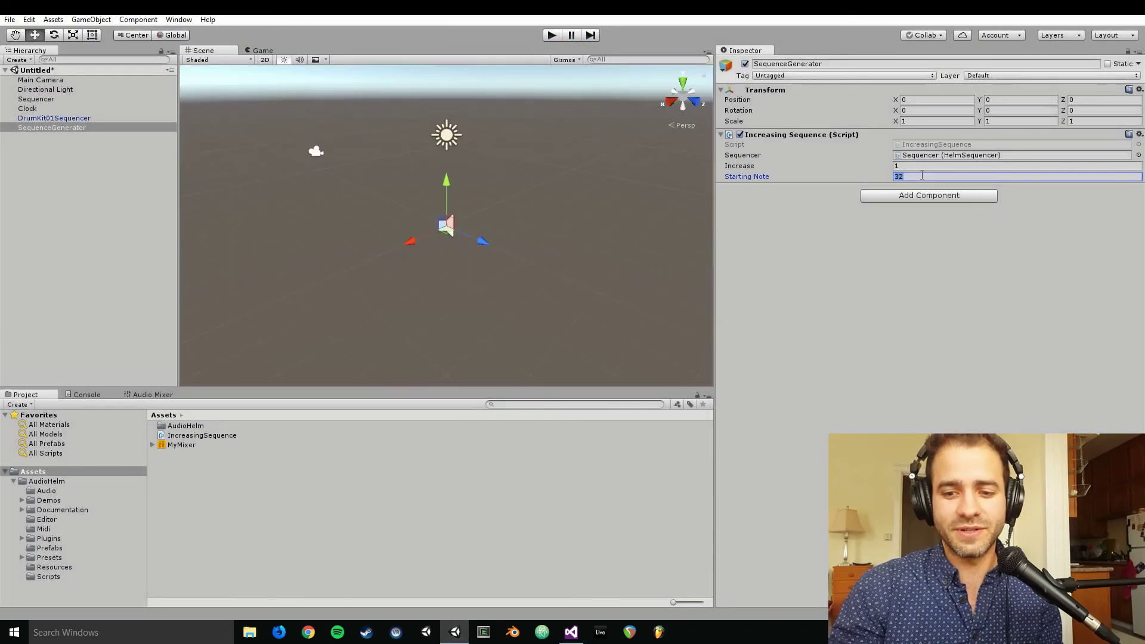
text(44)
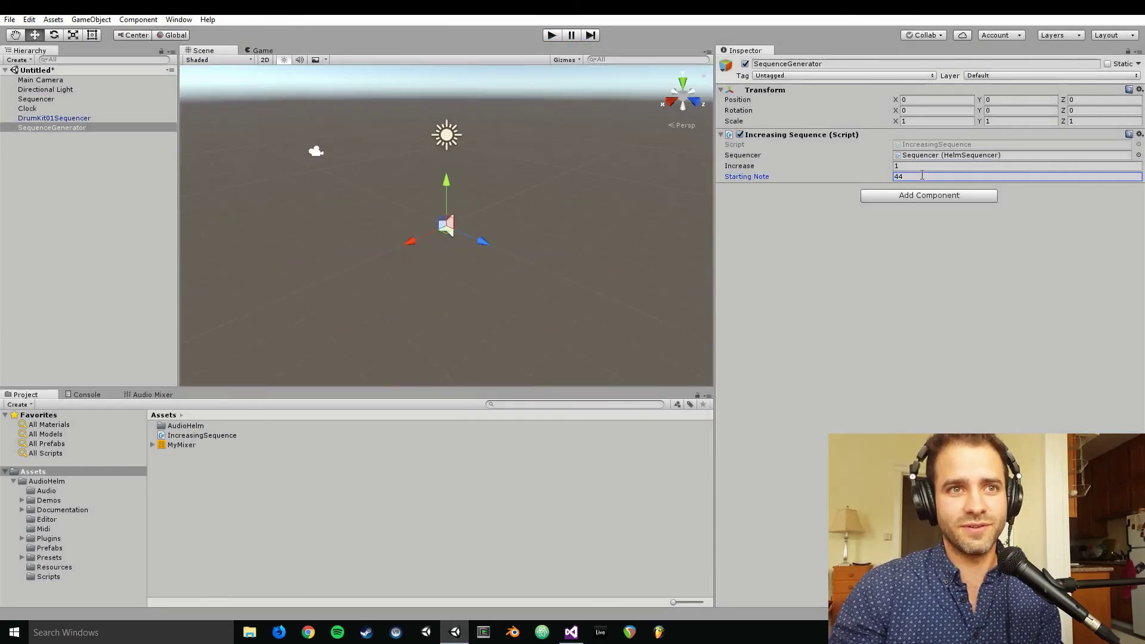
click(552, 35)
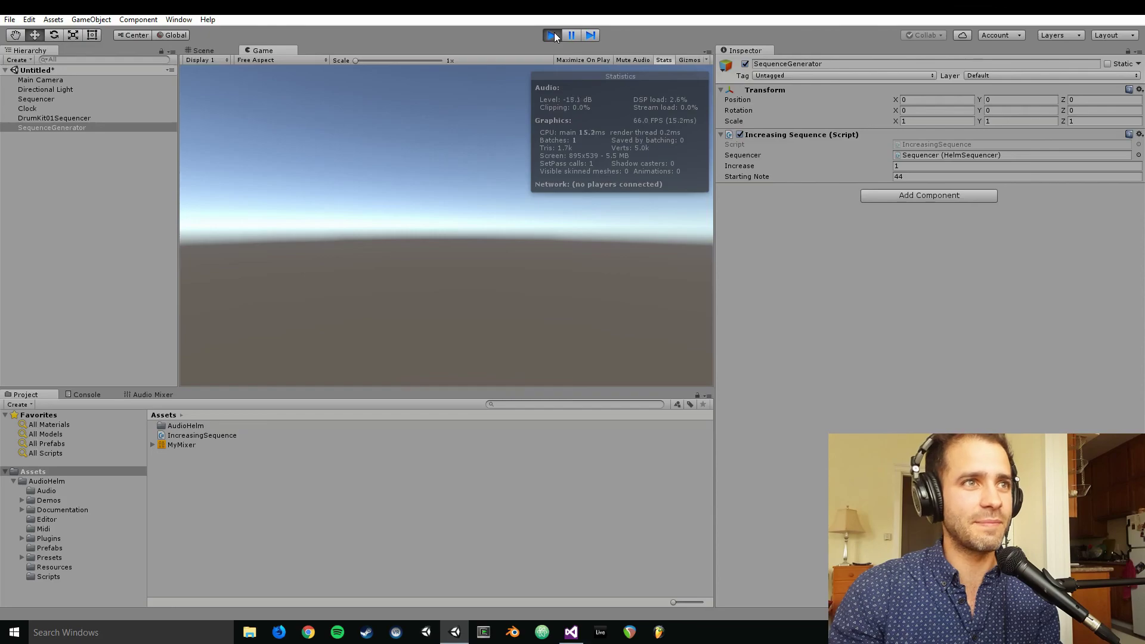
click(554, 36)
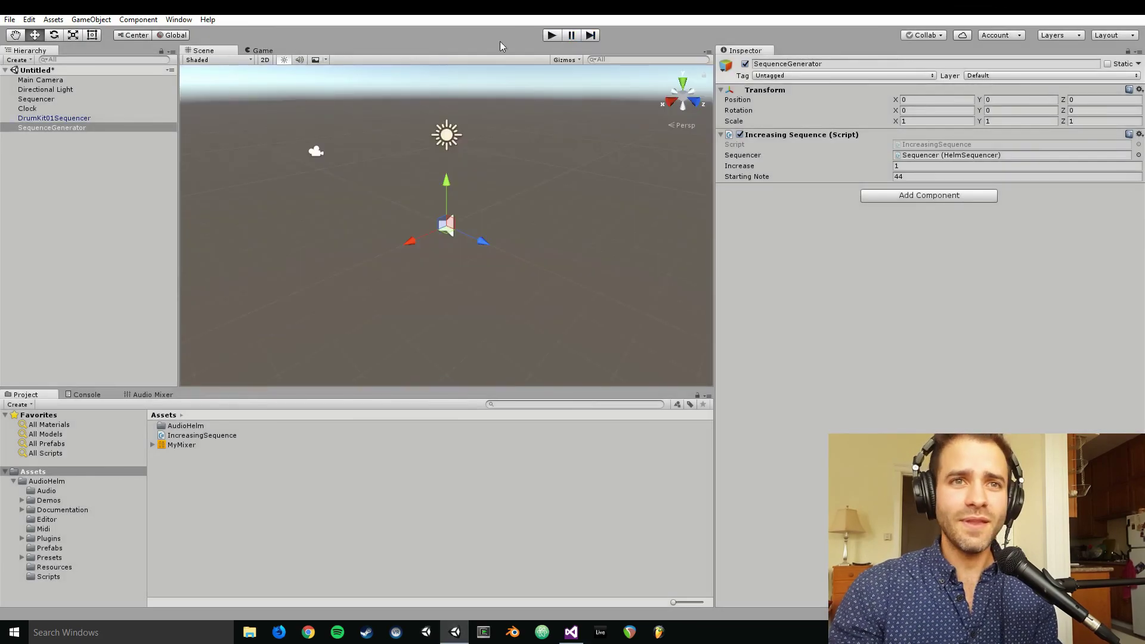